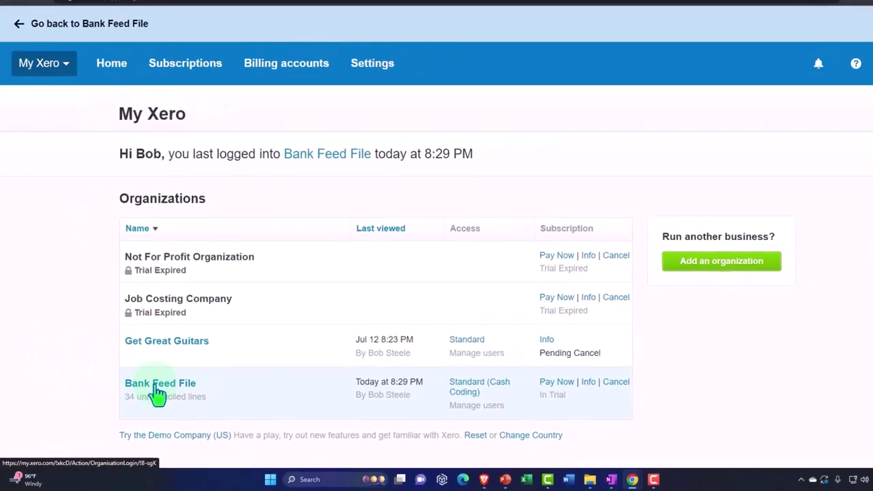
Open the Bank Feed File organization and duplicate its dashboard browser tab twice
click(185, 366)
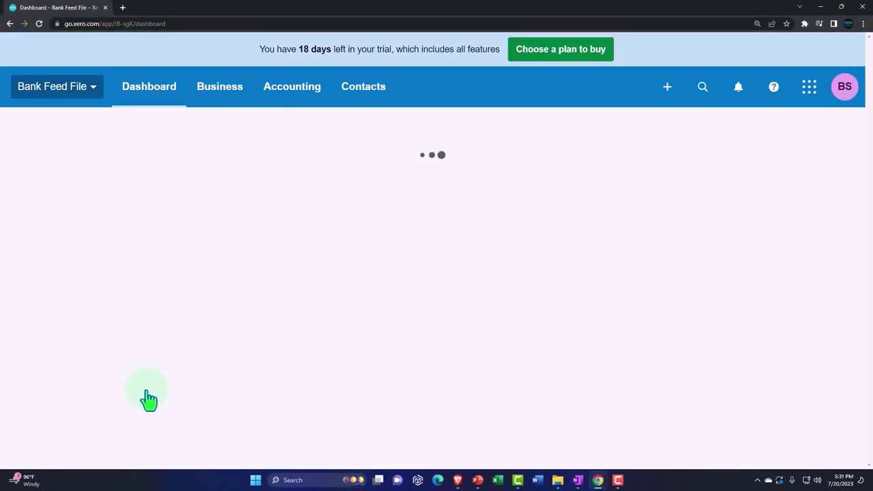
right_click(78, 12)
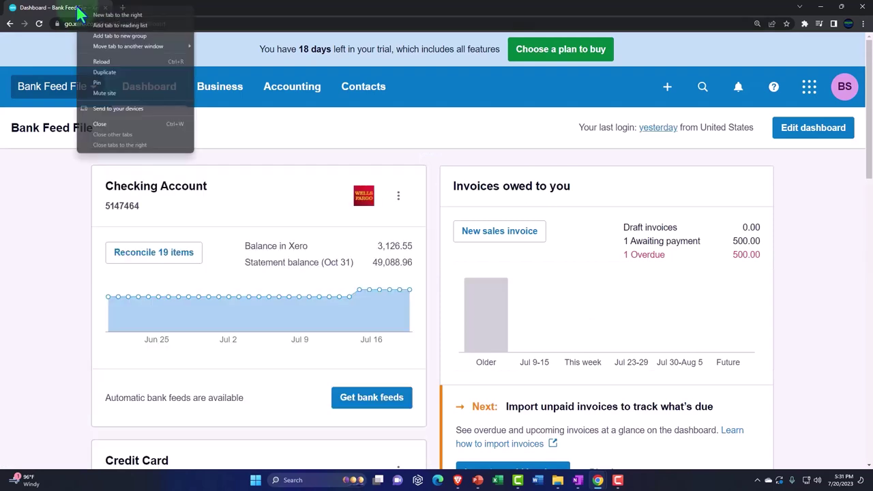
click(120, 74)
right_click(167, 14)
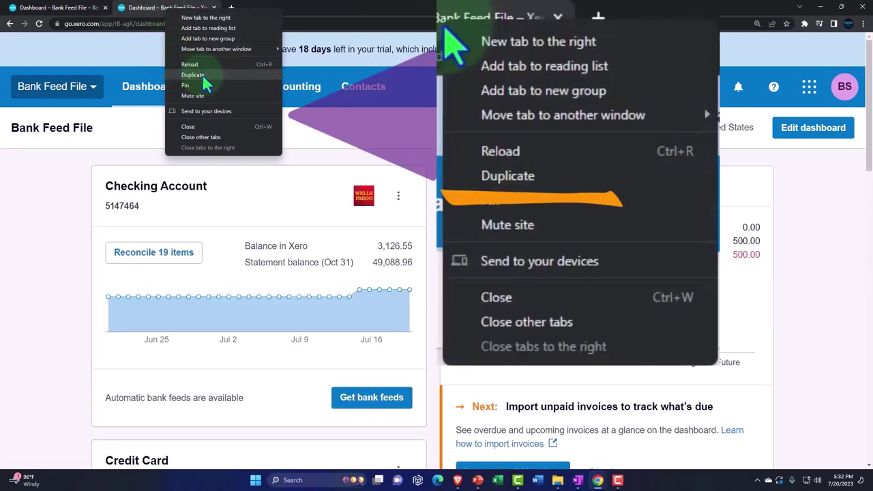
click(202, 74)
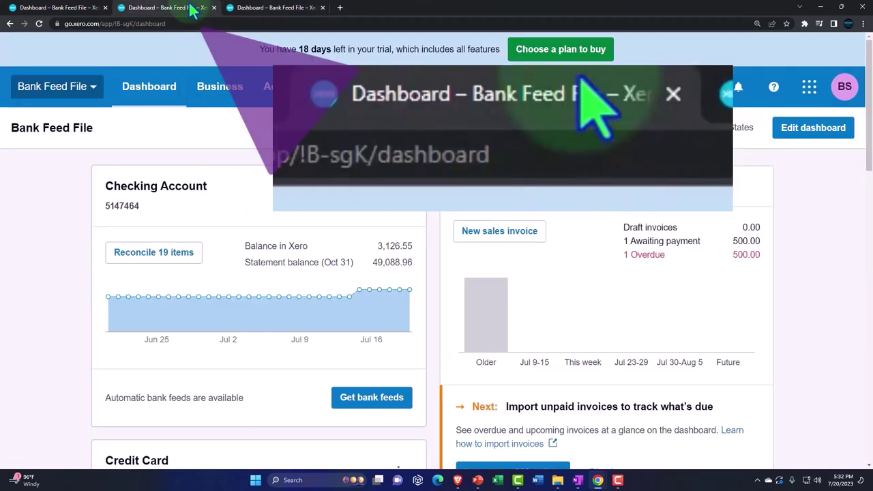
Open the Balance Sheet report in the second browser tab and the Income Statement (Profit and Loss) in the third
click(290, 88)
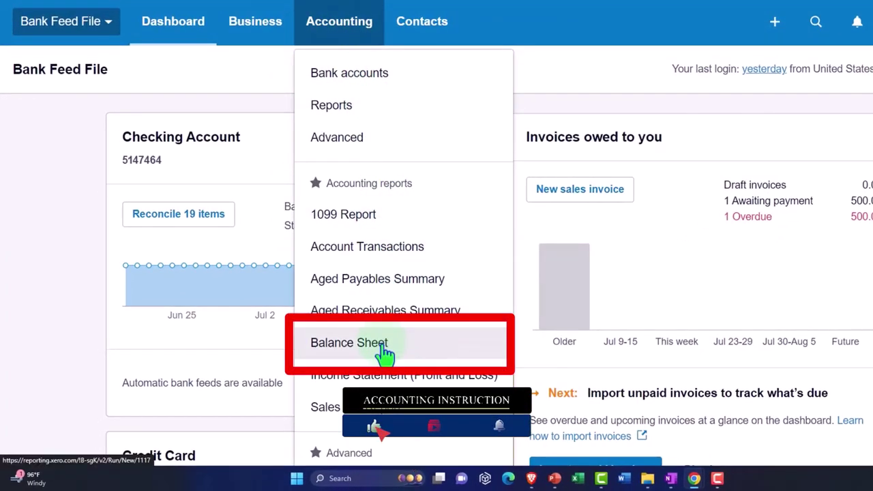
click(384, 345)
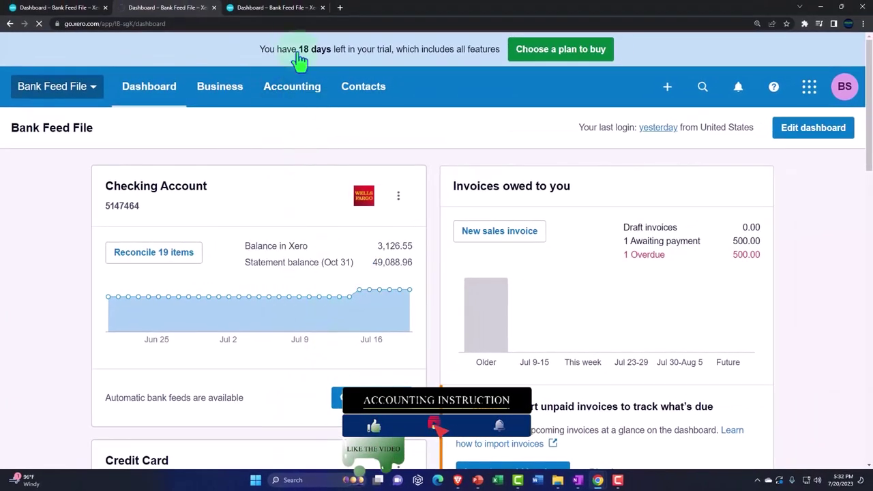
click(292, 87)
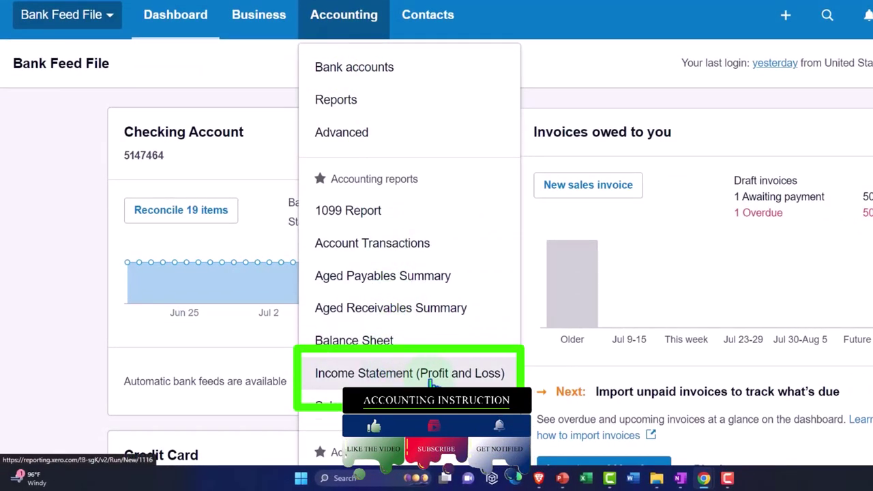
click(431, 375)
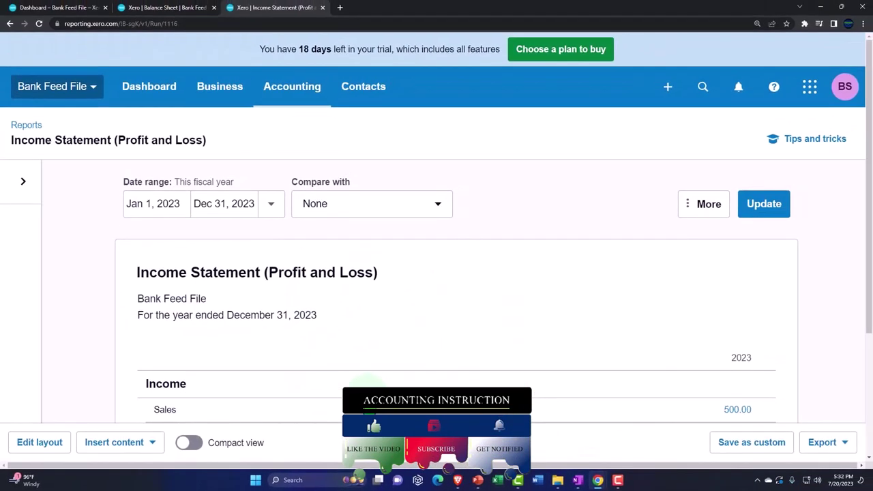
Run the Income Statement for the date range Jan 1, 2022 to Dec 31, 2022
click(172, 198)
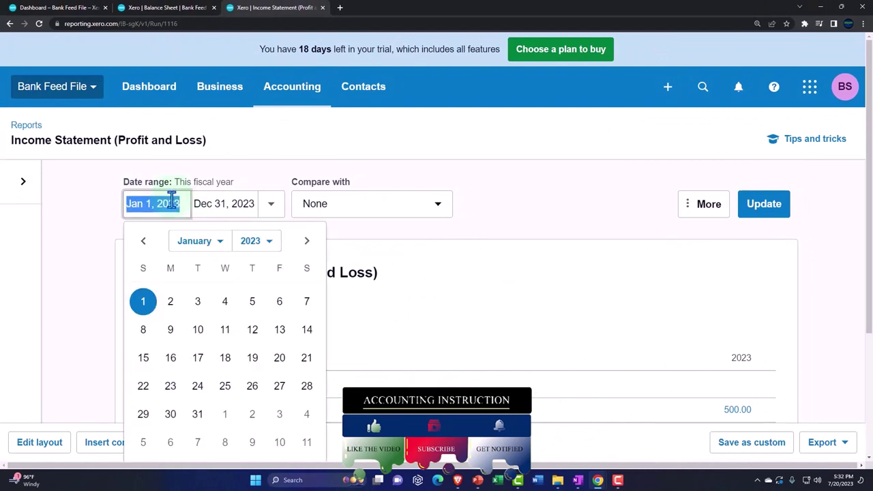
click(258, 246)
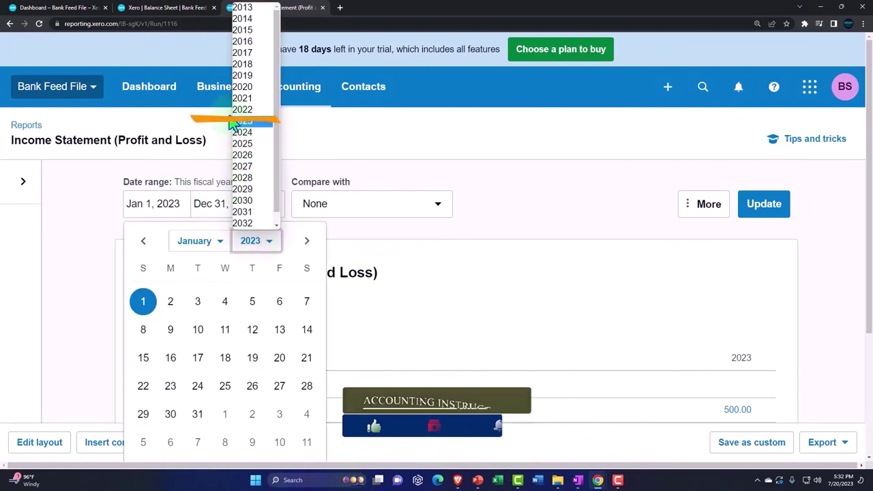
click(240, 110)
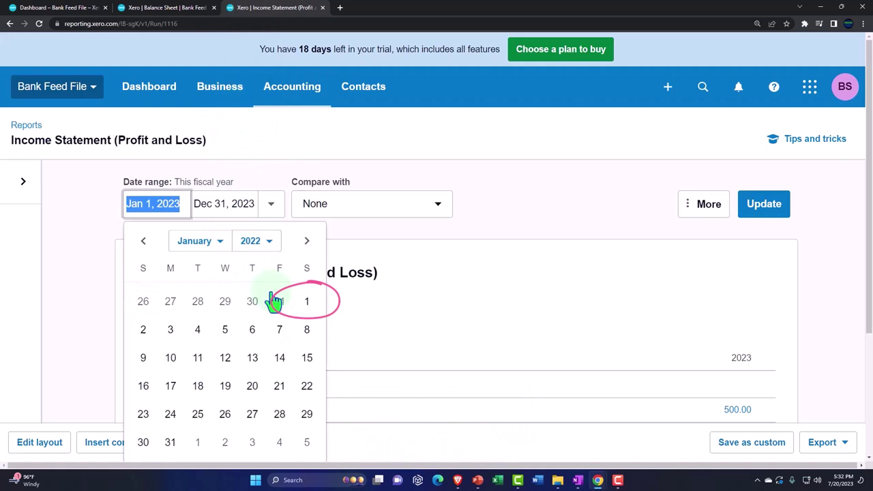
click(307, 304)
click(243, 207)
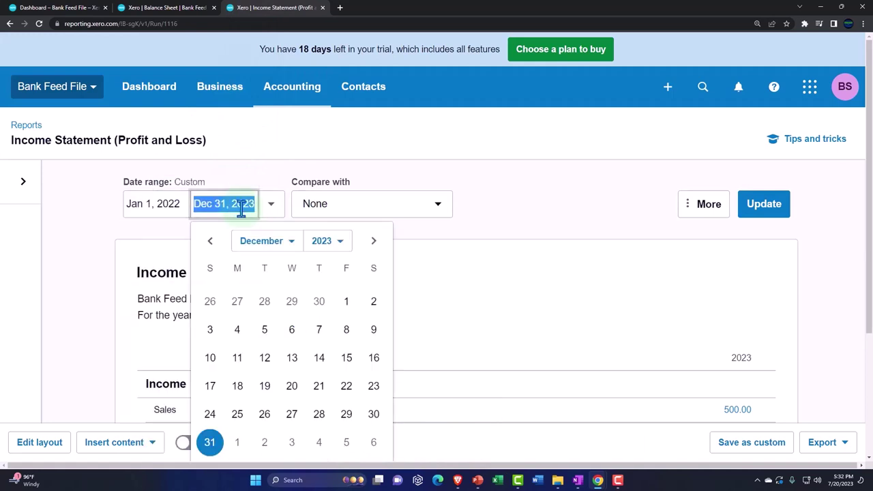
click(329, 245)
click(322, 110)
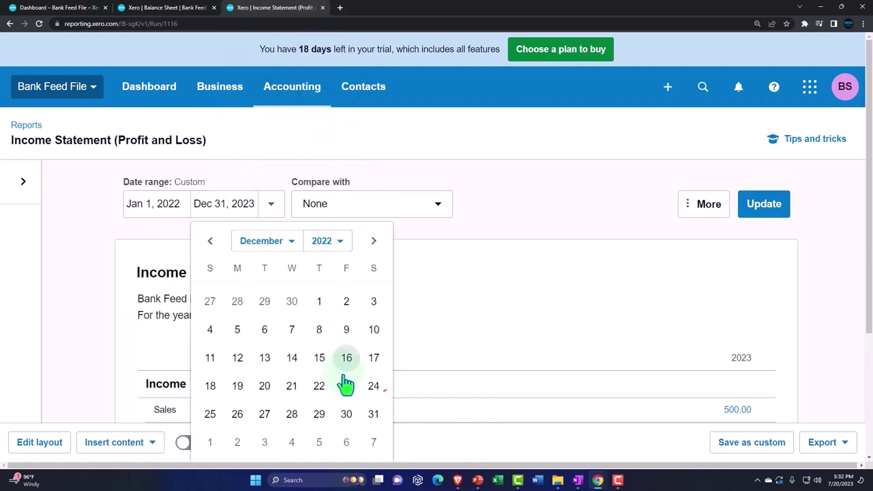
click(373, 414)
click(770, 206)
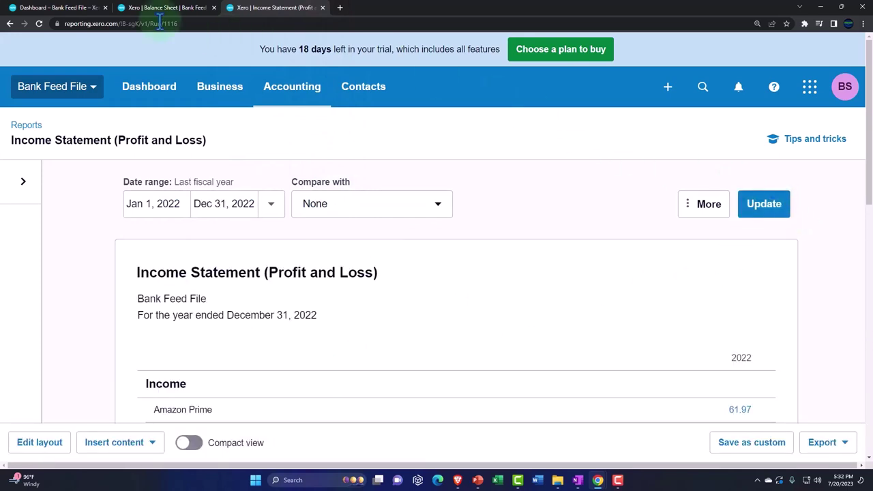
Return to the dashboard's browser tab and open the organization's Bank accounts page
click(69, 9)
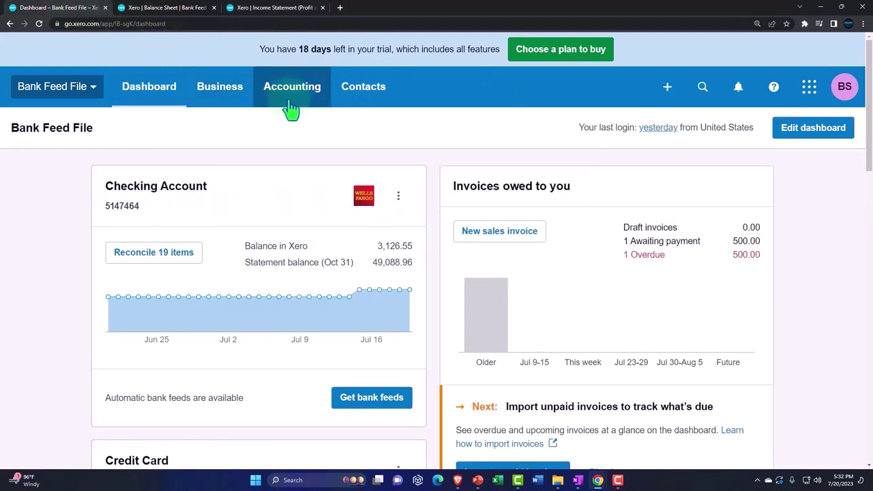
click(323, 63)
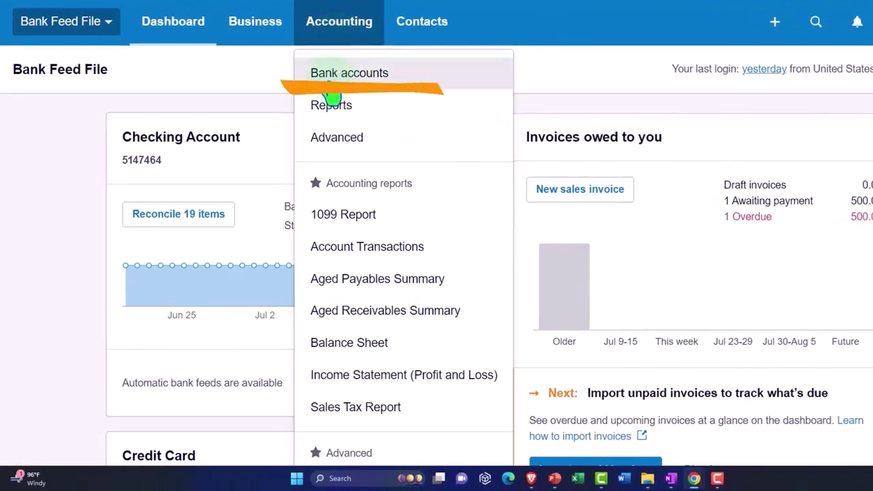
click(380, 80)
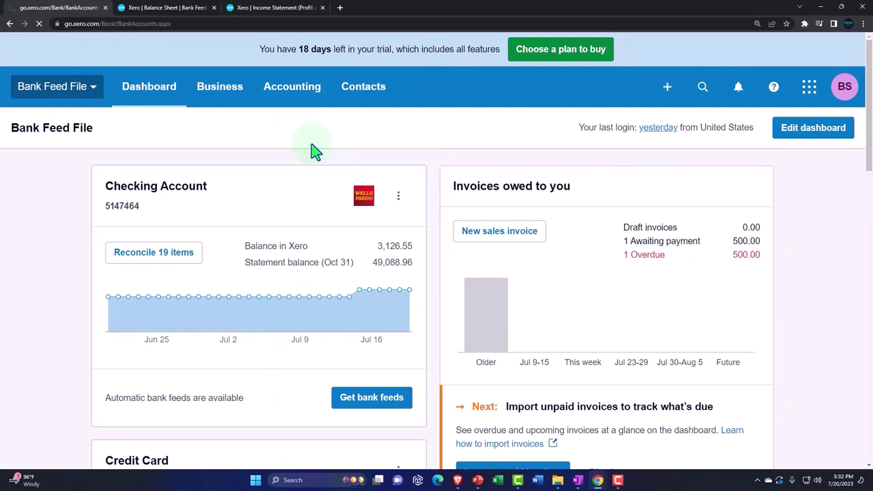
Review the statement balances and reconciliation status of the checking, credit card, cash clearing and PayPal accounts
scroll(65, 269, down, 3)
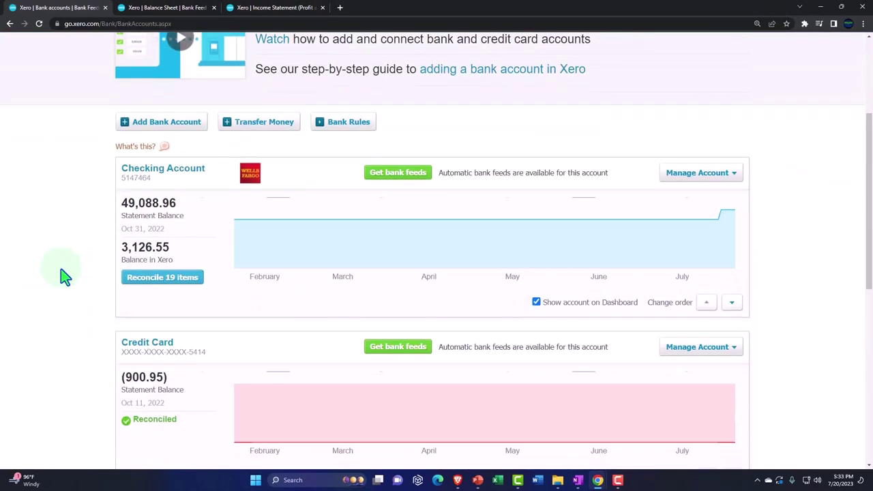
scroll(64, 276, down, 2)
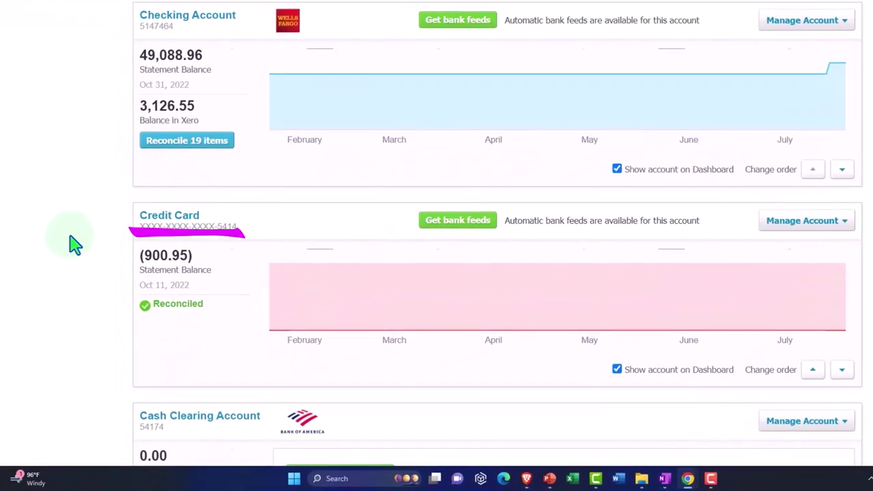
scroll(75, 244, down, 5)
scroll(75, 244, down, 2)
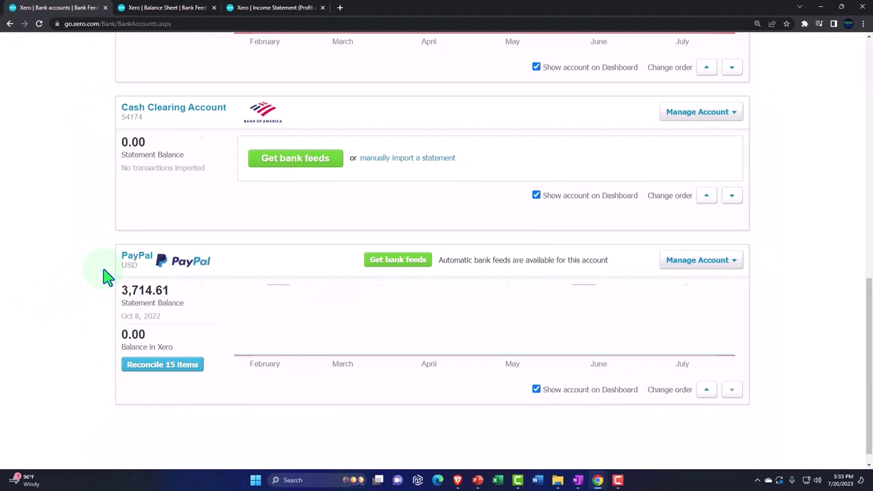
scroll(106, 277, up, 7)
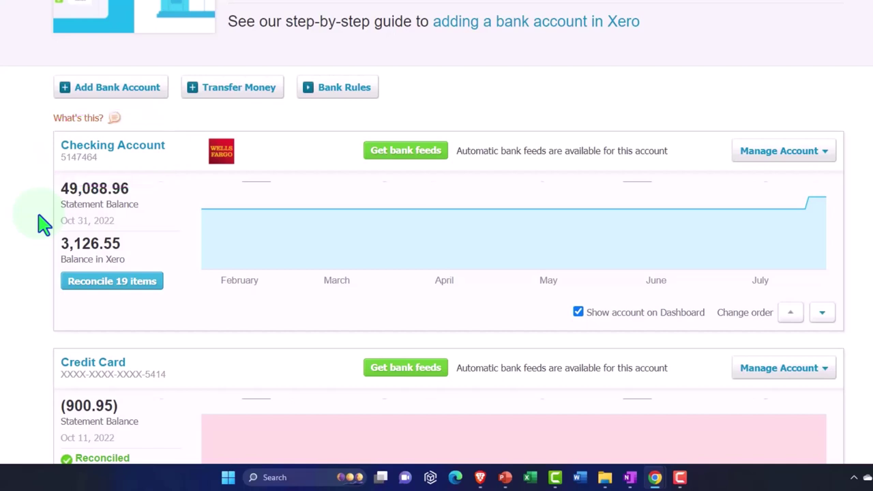
scroll(43, 223, down, 8)
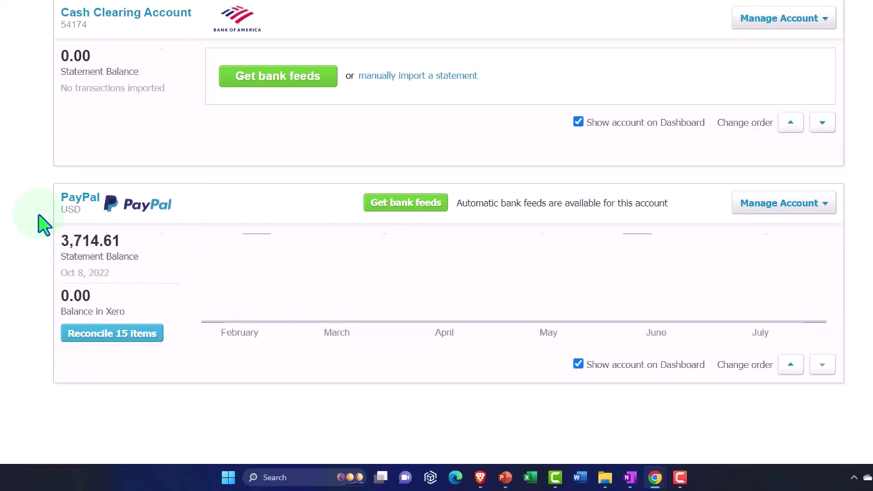
scroll(42, 224, up, 8)
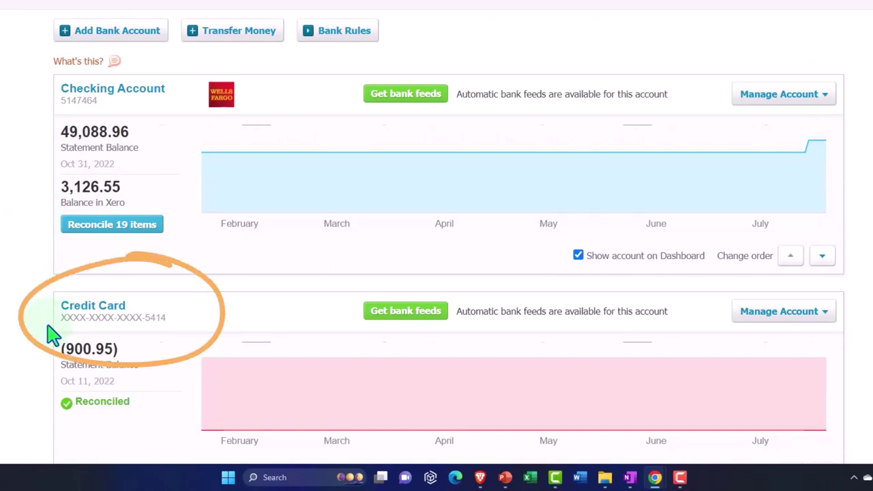
scroll(53, 334, down, 7)
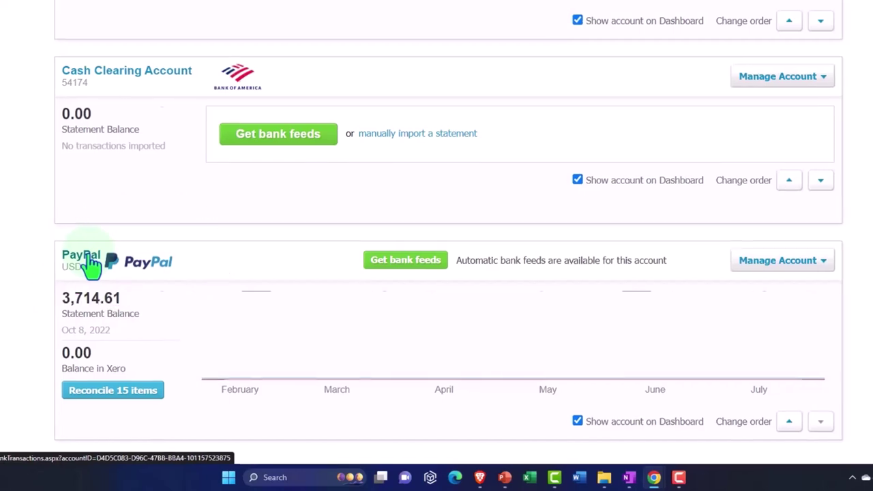
Open the PayPal bank account and display its statement lines for reconciliation
click(90, 265)
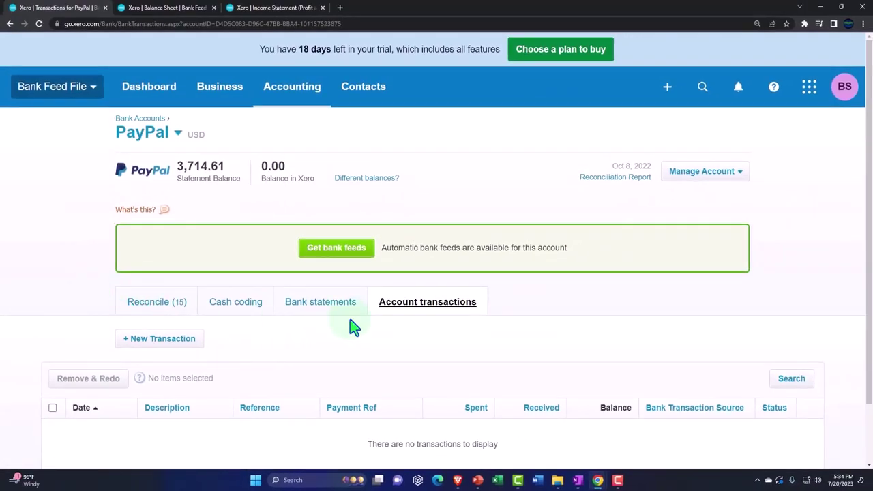
scroll(388, 325, down, 1)
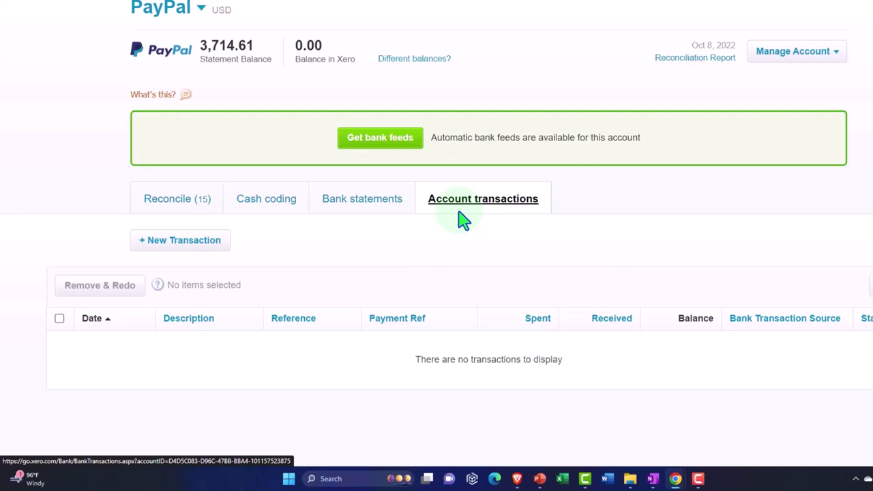
click(170, 207)
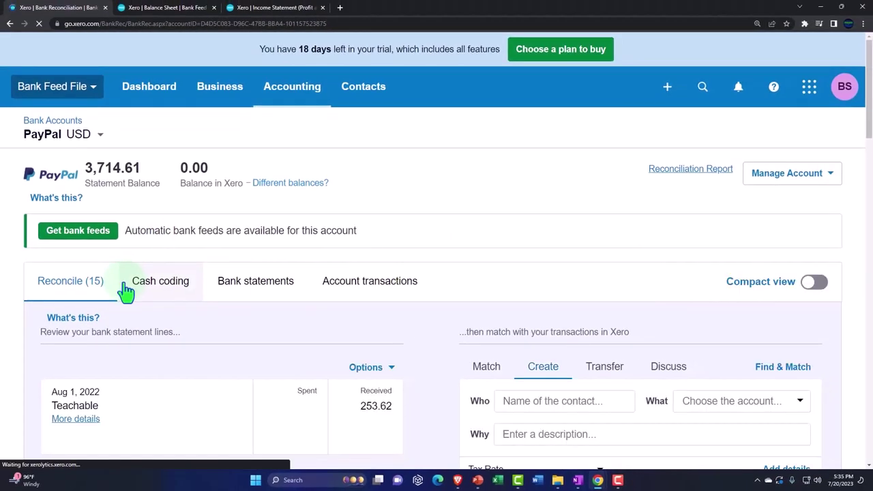
Examine the payees and the received and spent amounts of the unreconciled PayPal statement lines, ending at the first one
scroll(126, 290, down, 2)
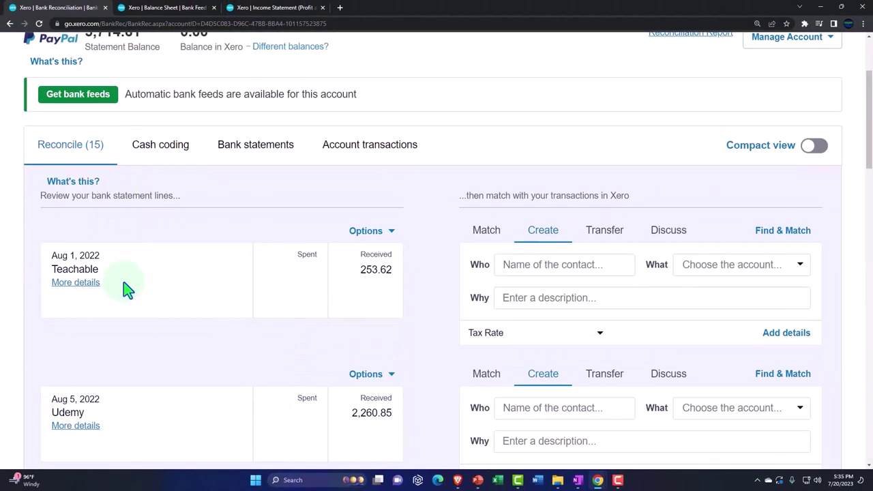
scroll(126, 289, down, 1)
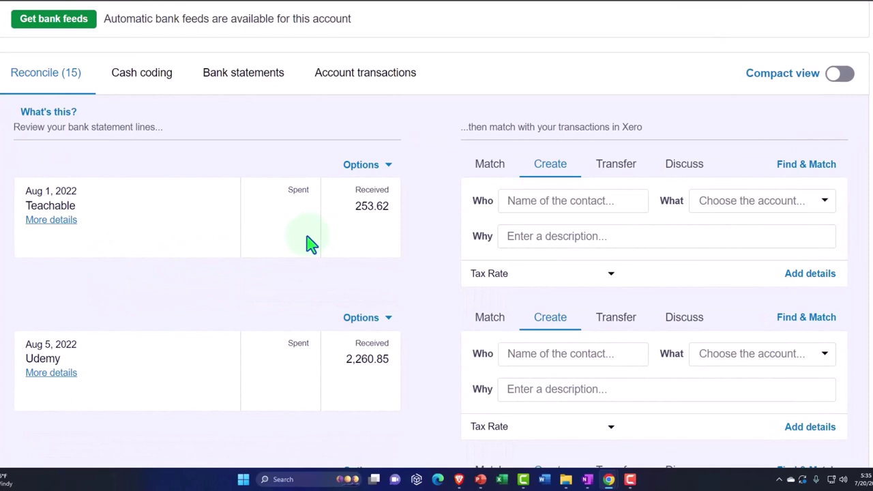
scroll(310, 243, down, 4)
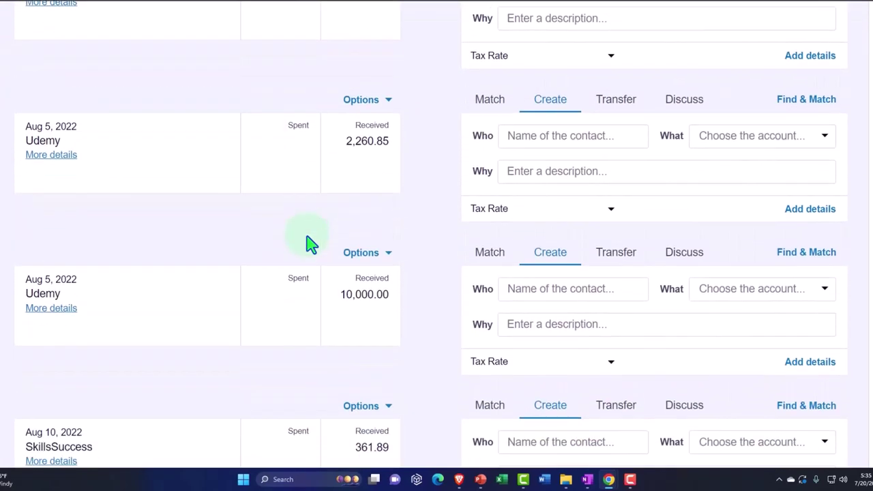
scroll(310, 243, down, 5)
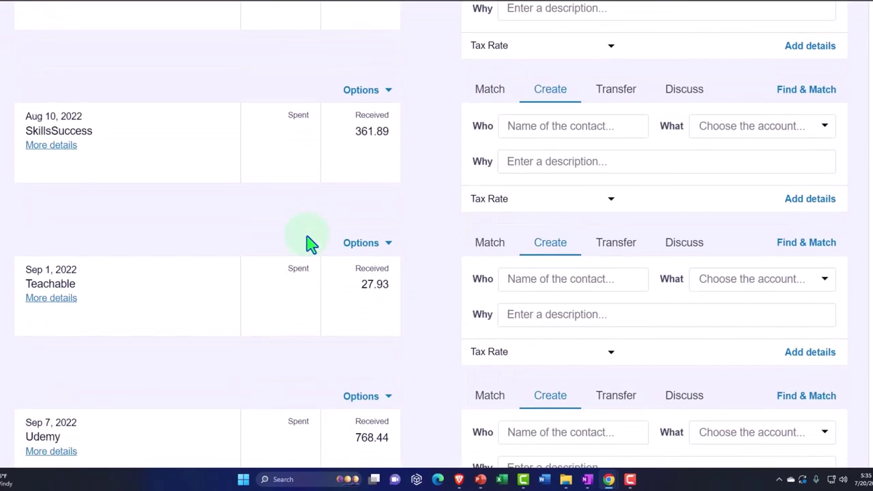
scroll(310, 243, down, 3)
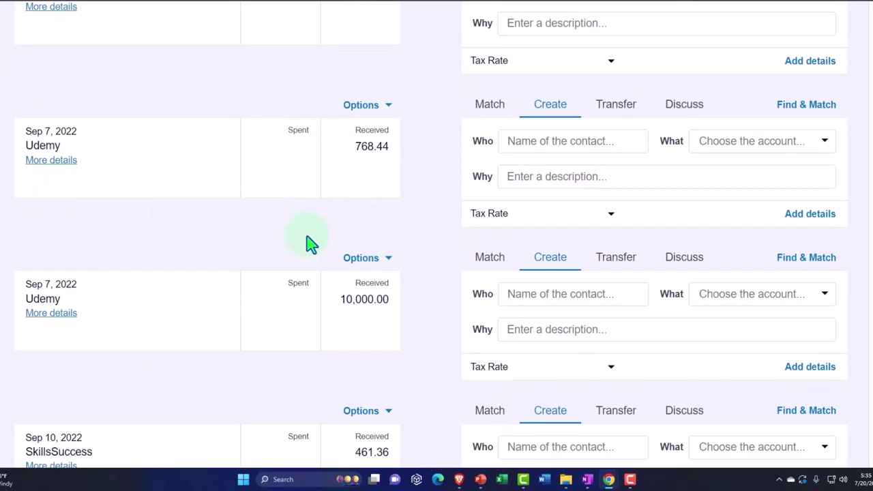
scroll(310, 243, down, 5)
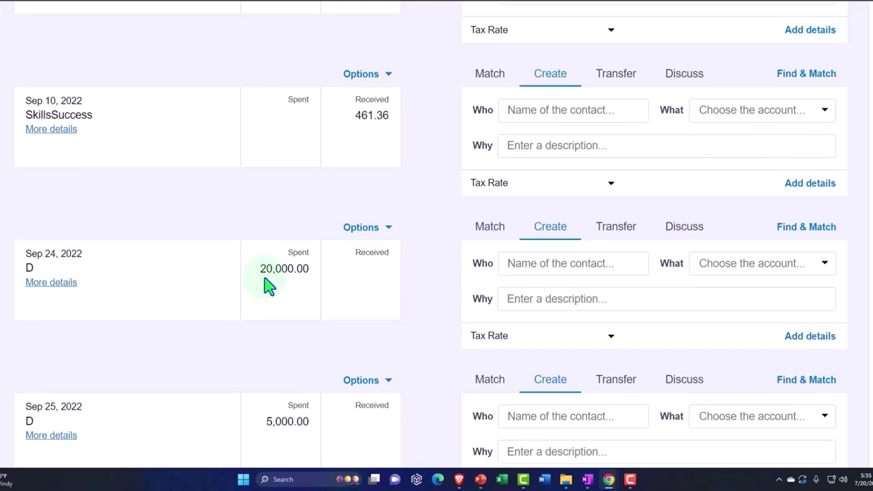
scroll(268, 285, up, 8)
scroll(268, 285, up, 8)
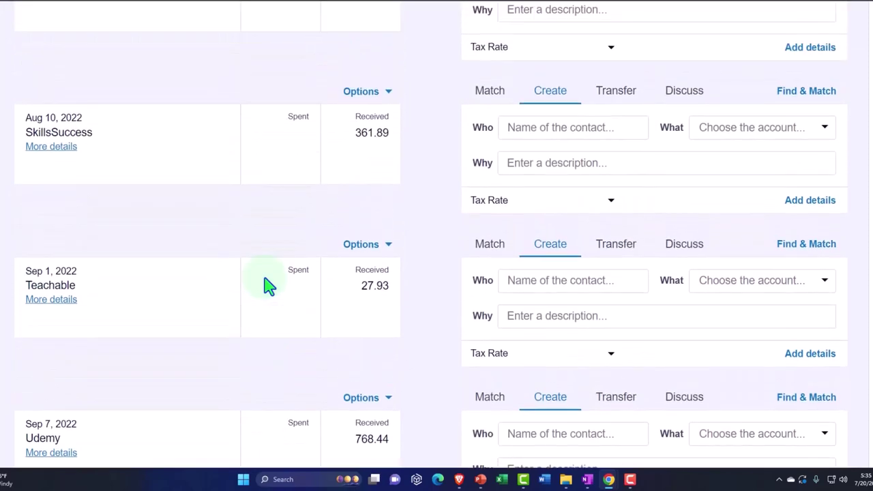
scroll(267, 285, up, 4)
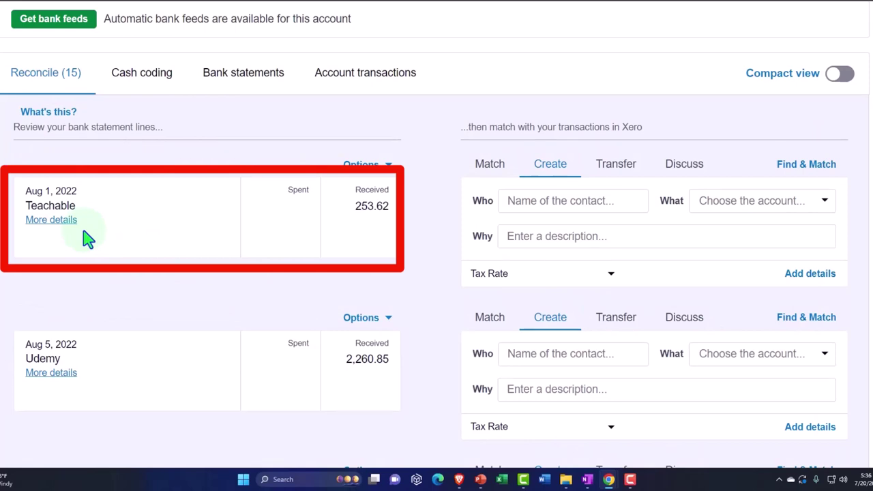
Review the income accounts on the 2022 Income Statement, then return to the PayPal bank reconciliation page
click(297, 7)
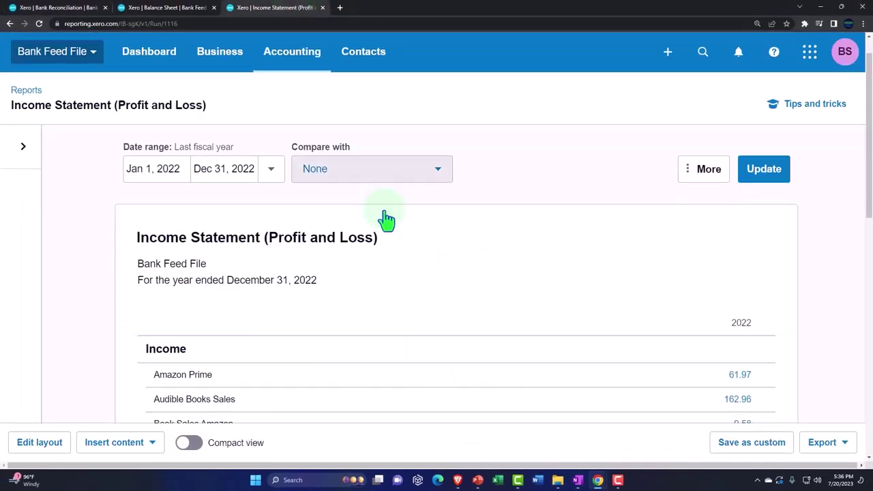
scroll(386, 218, down, 3)
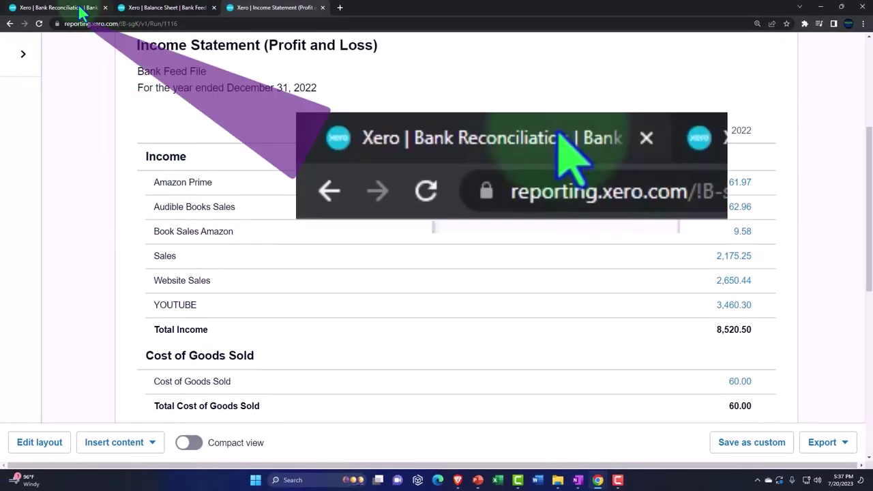
click(82, 11)
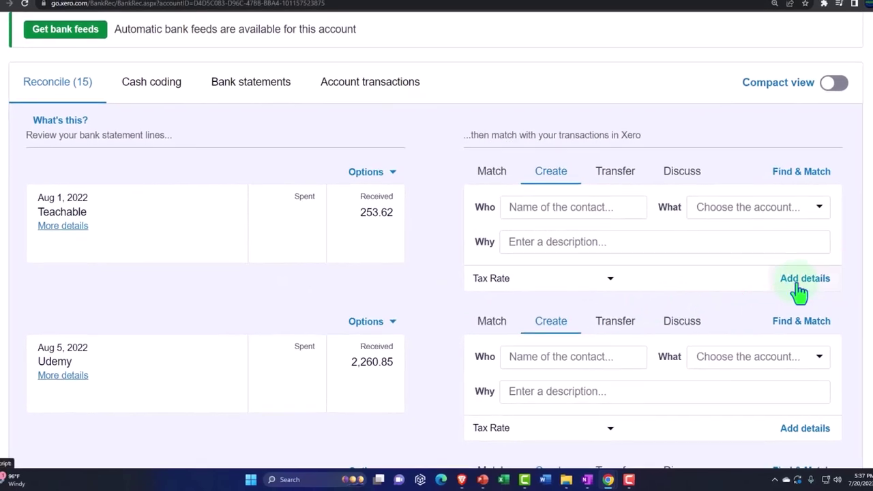
Open the detailed transaction entry for the Aug 1, 2022 Teachable statement line
click(802, 286)
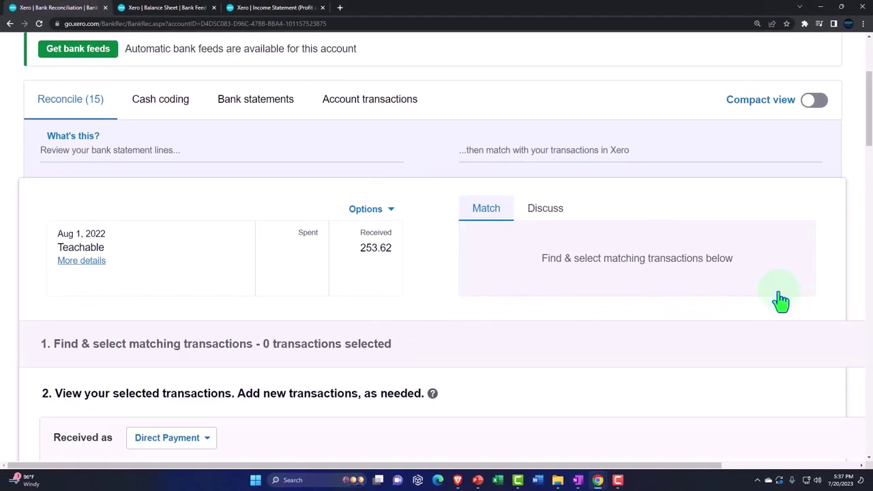
scroll(780, 300, down, 4)
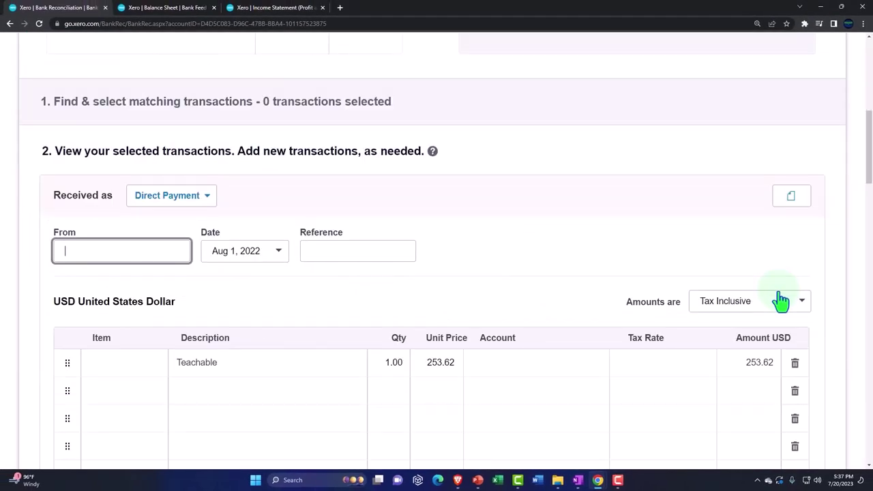
scroll(556, 336, down, 1)
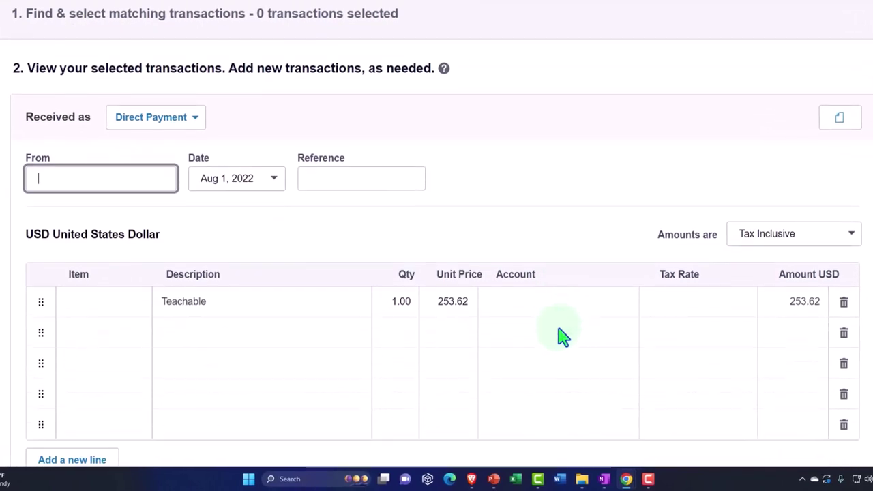
Check the existing accounts available for the Teachable line item and start adding a new account
click(621, 306)
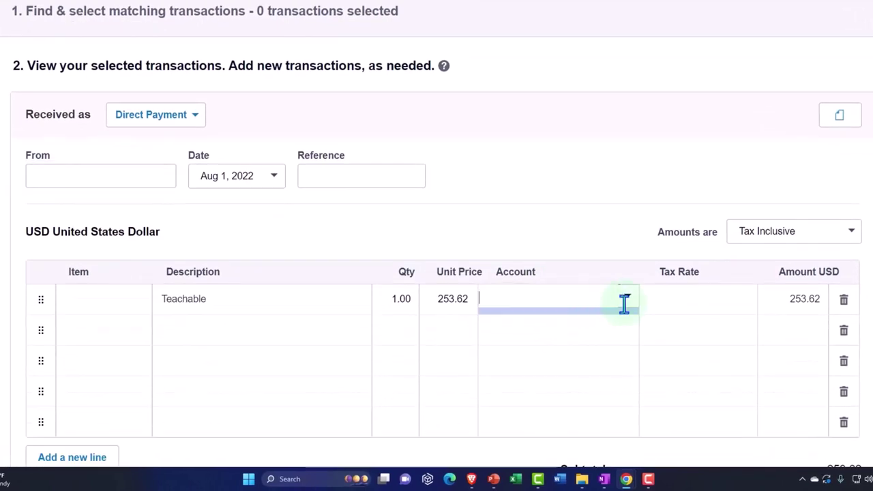
click(627, 305)
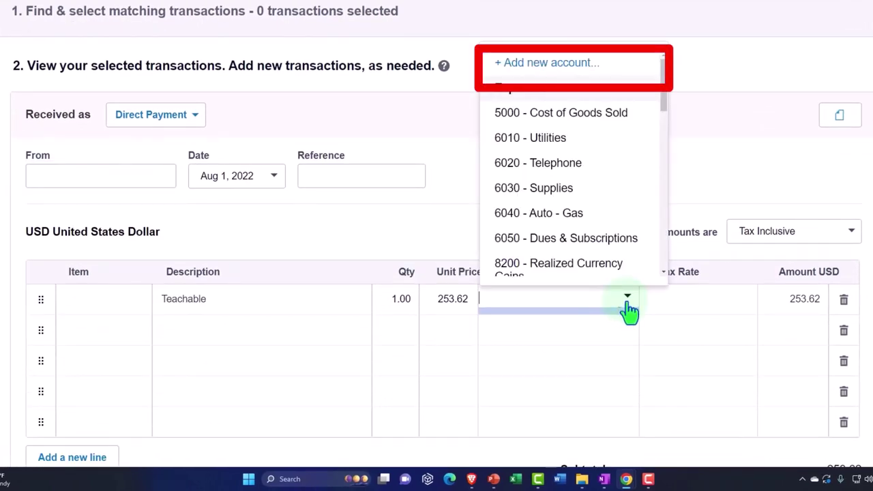
scroll(580, 193, down, 3)
scroll(583, 193, down, 10)
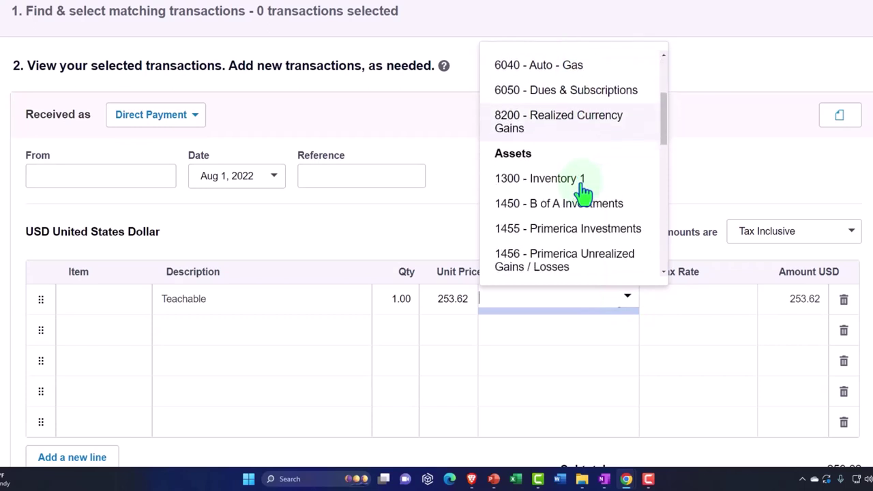
scroll(583, 193, down, 5)
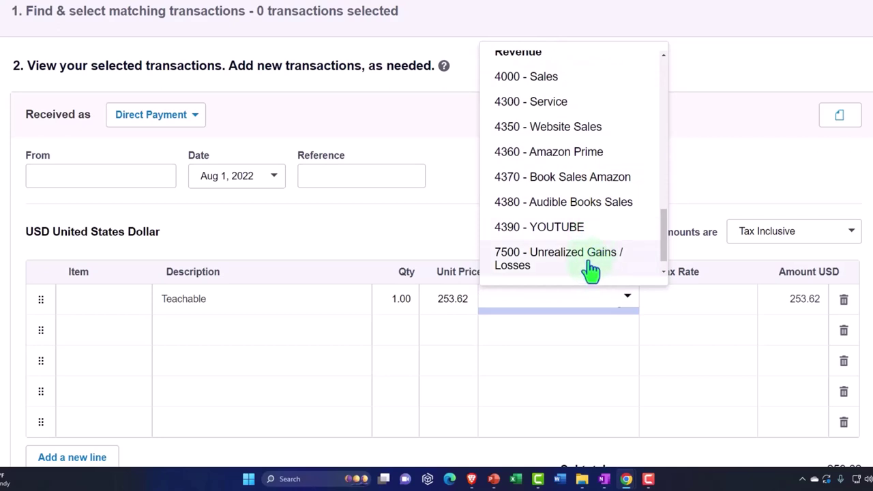
scroll(592, 266, up, 8)
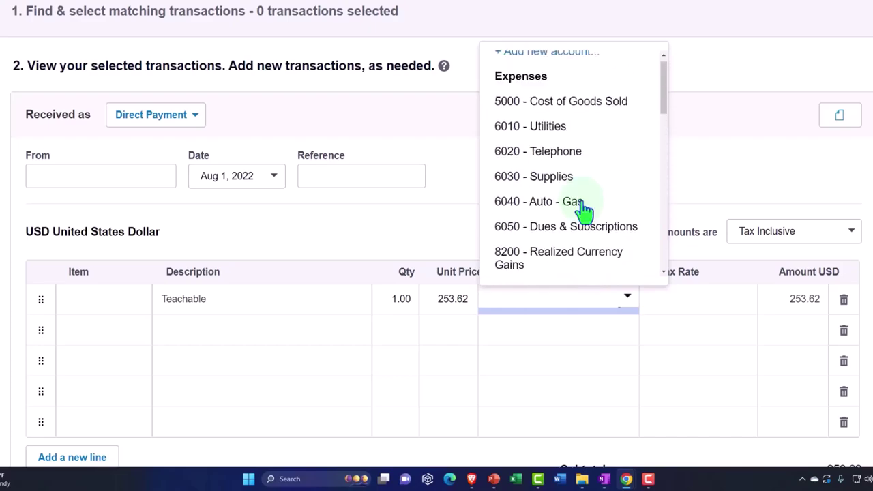
click(549, 215)
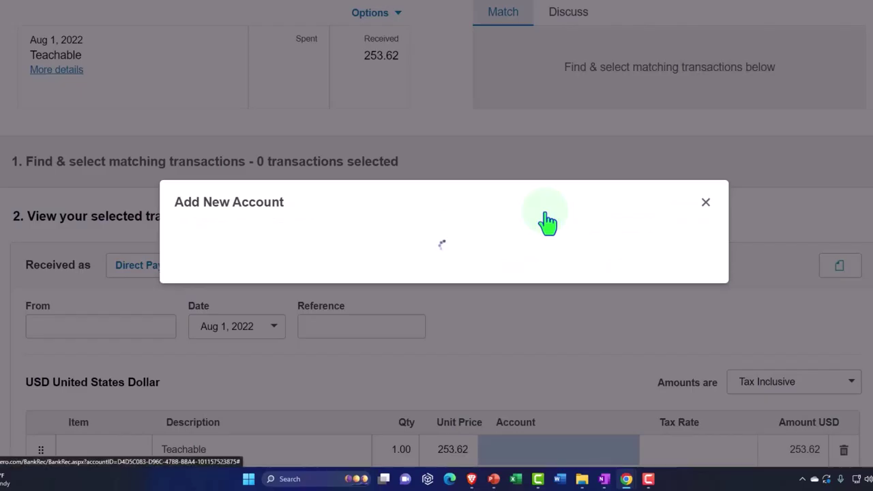
Give the new account the code 4400 and the account type Revenue
scroll(244, 164, up, 2)
click(220, 164)
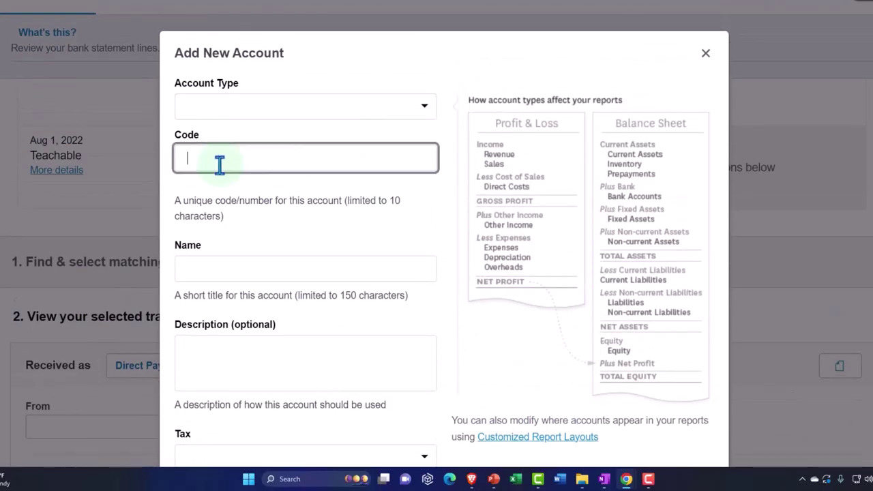
text(4400)
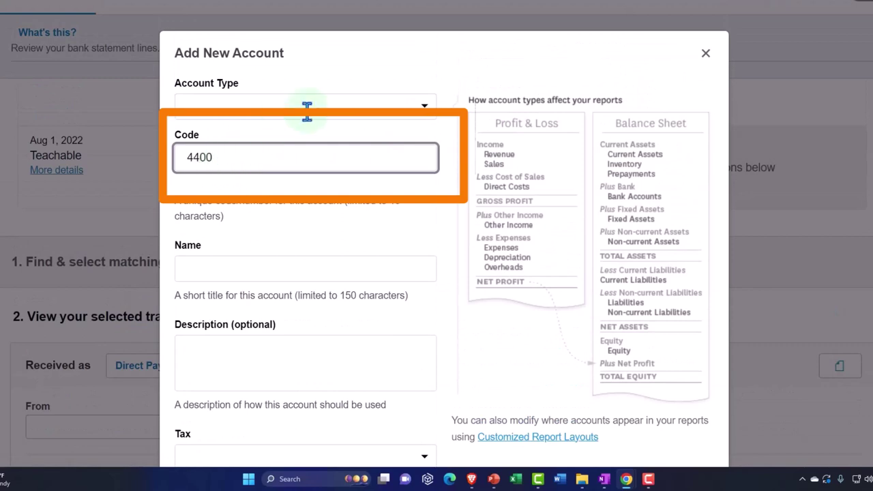
click(428, 109)
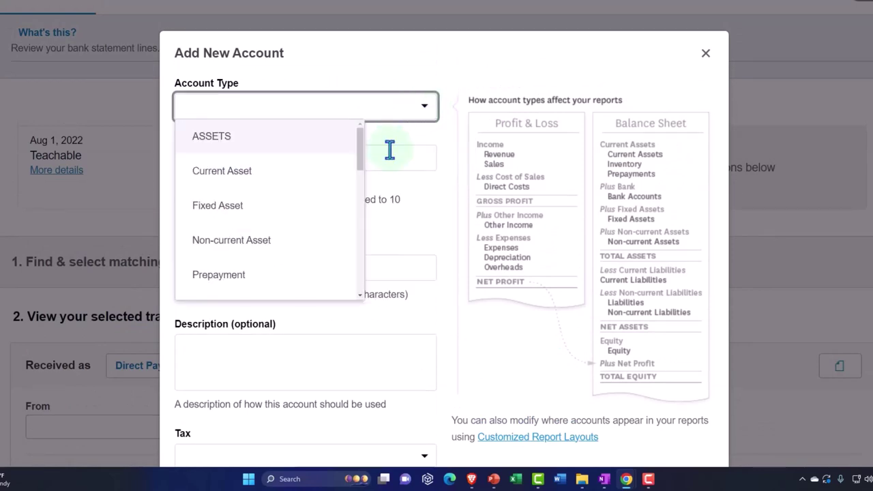
click(256, 104)
text(re)
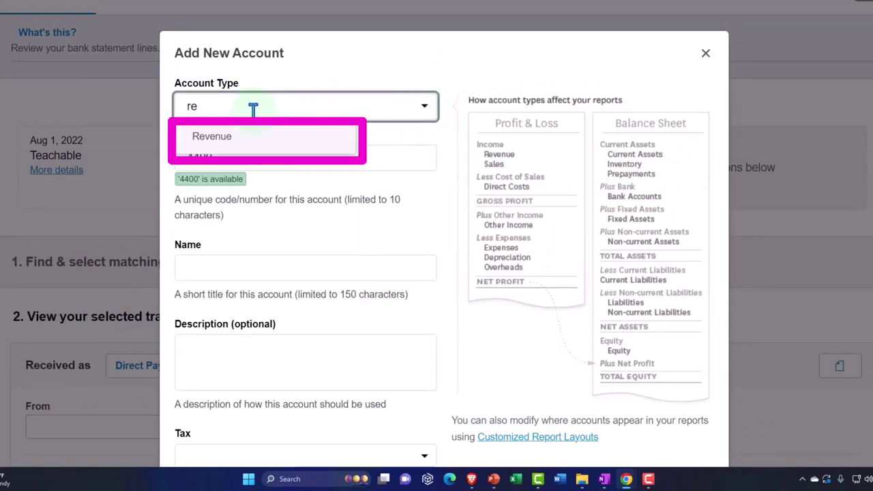
click(224, 143)
Name the new account "Teachable Income", keep the tax setting Tax on Sales (0%), and save it
click(216, 268)
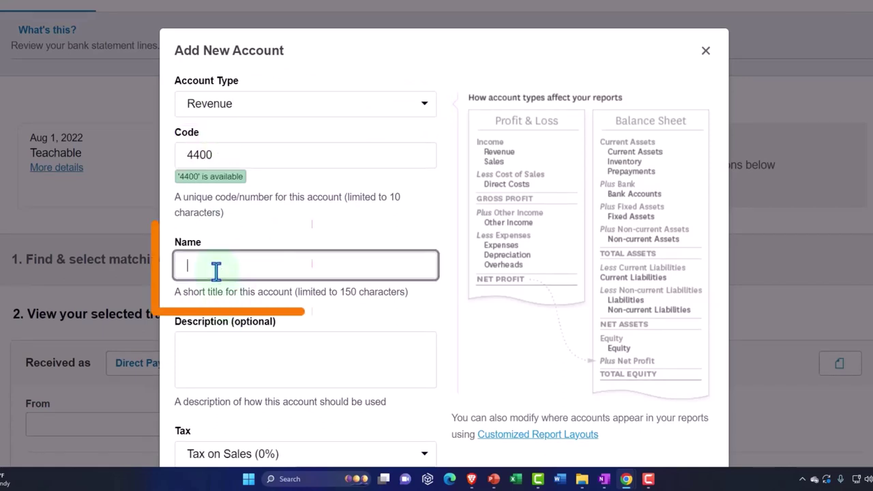
scroll(224, 293, down, 4)
scroll(225, 293, up, 3)
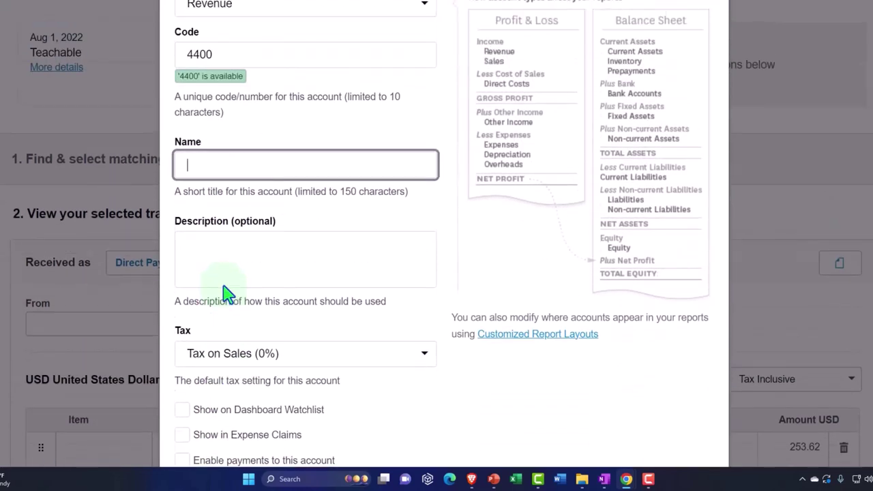
scroll(224, 286, down, 2)
scroll(225, 205, up, 2)
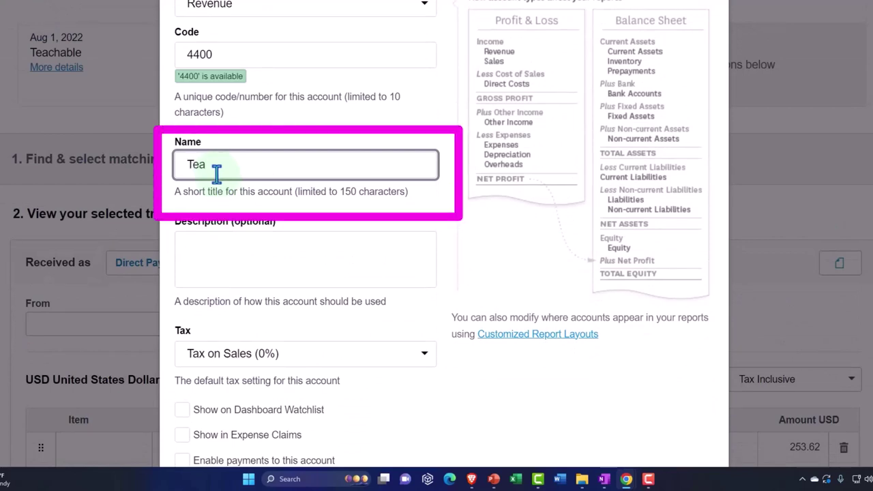
text(Teachable Income)
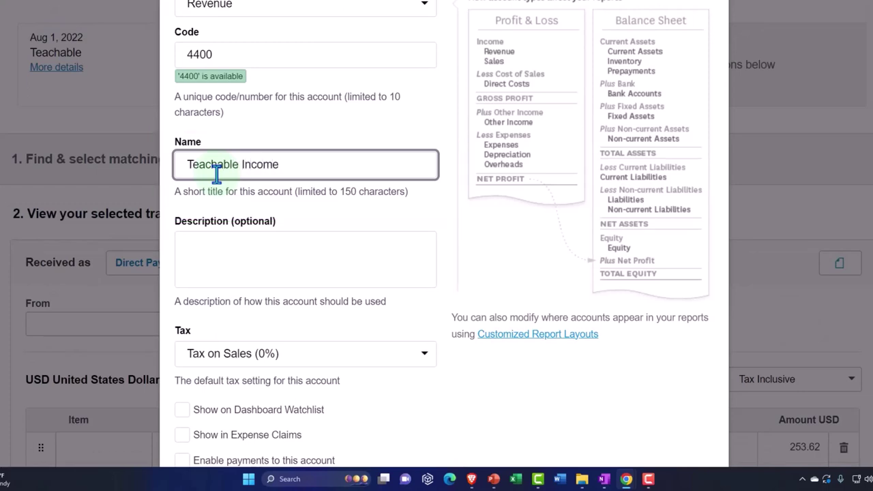
click(271, 237)
scroll(271, 236, down, 4)
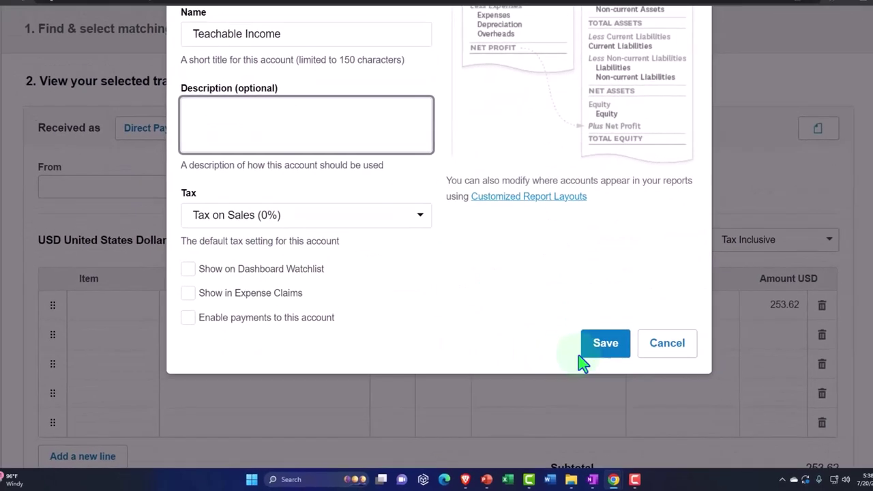
click(611, 341)
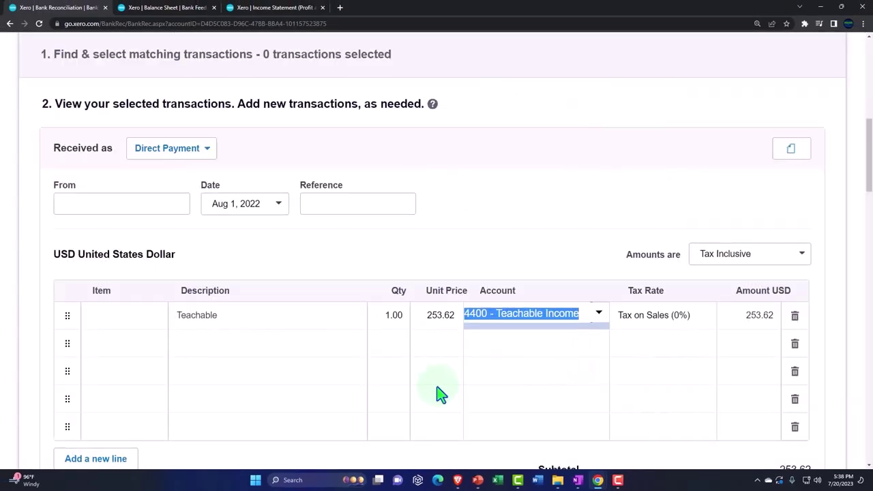
Start creating a bank rule from the options of the Aug 1, 2022 Teachable statement line
scroll(436, 393, up, 5)
scroll(440, 393, up, 1)
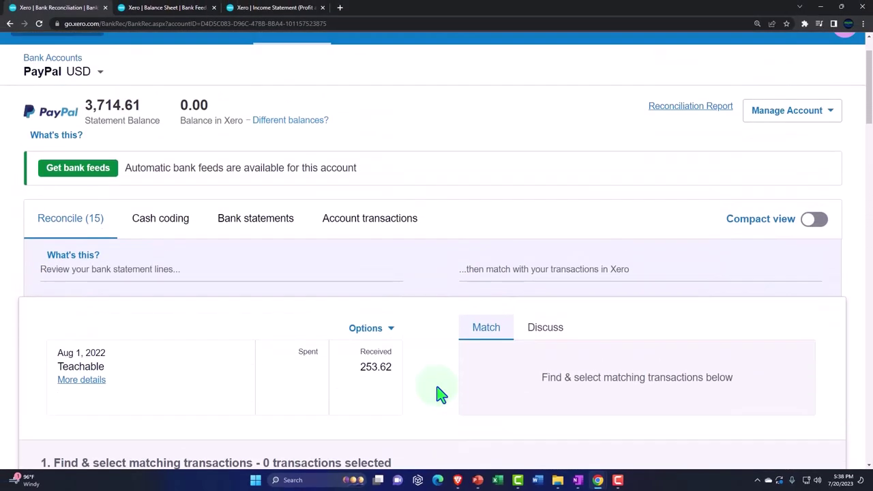
scroll(439, 394, up, 2)
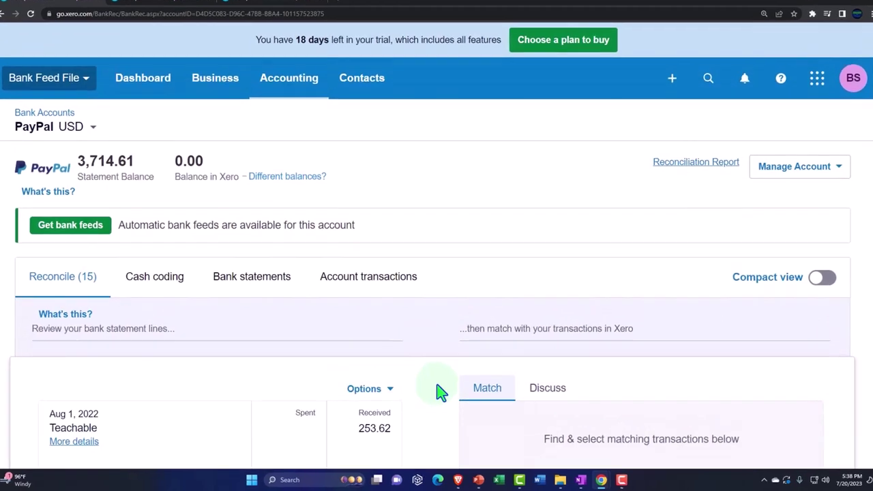
scroll(439, 393, down, 3)
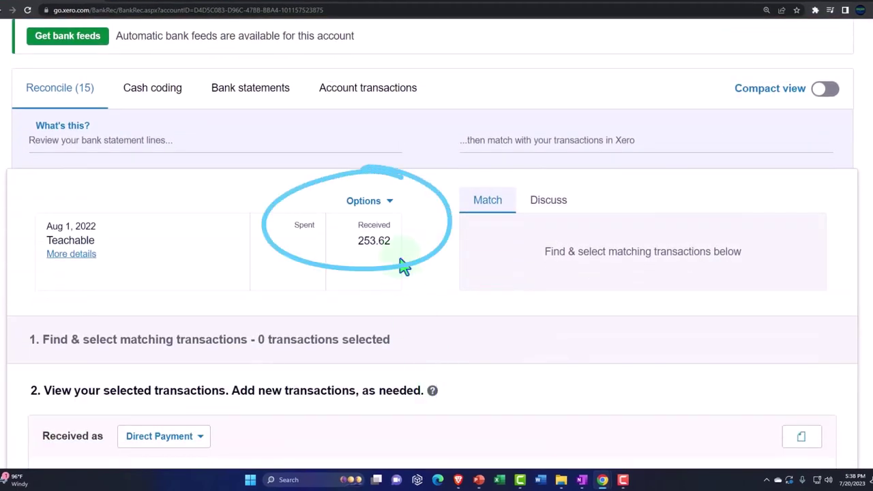
scroll(395, 215, down, 5)
scroll(395, 220, up, 4)
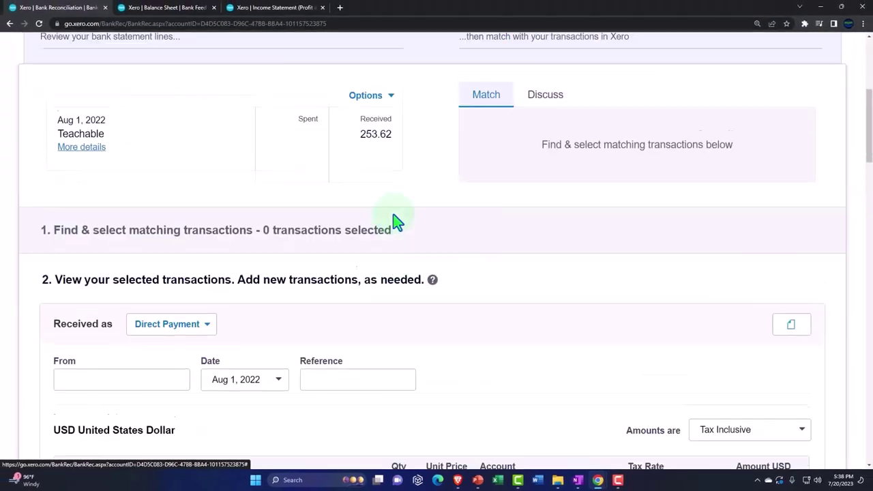
click(390, 99)
click(390, 129)
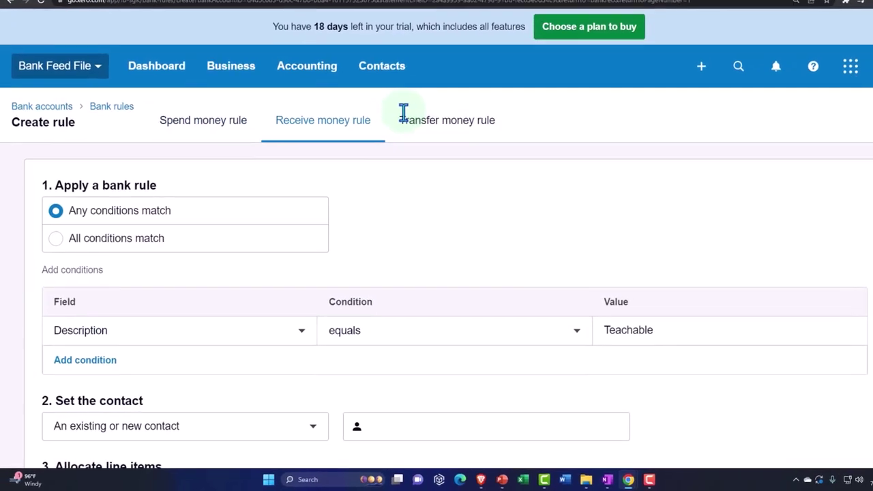
Set the receive money rule's condition to any text field that contains "Teachable"
scroll(268, 193, down, 1)
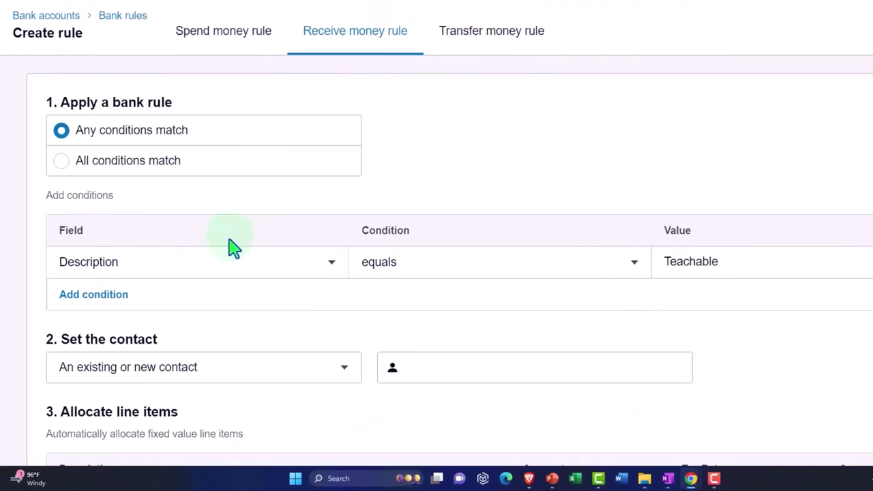
click(326, 265)
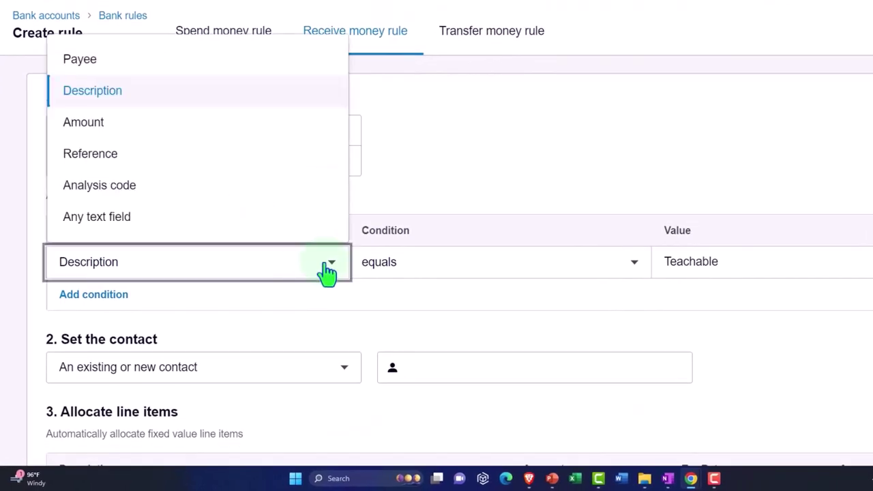
click(250, 225)
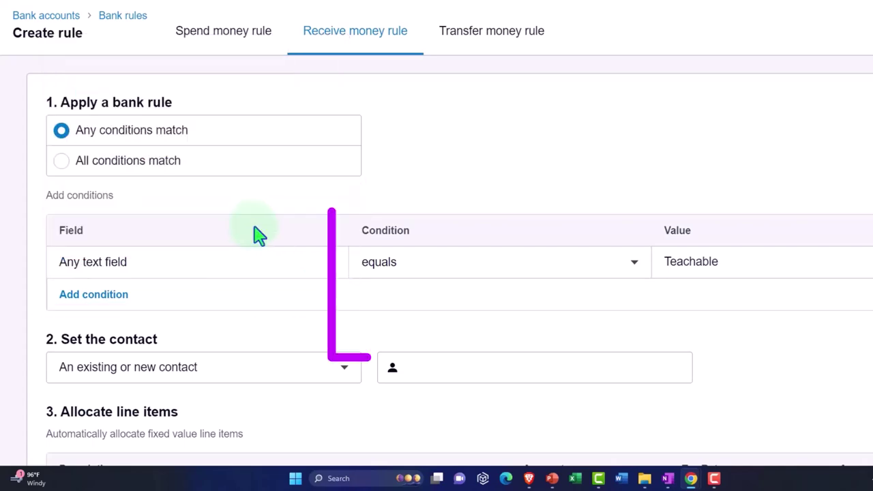
click(407, 274)
click(415, 342)
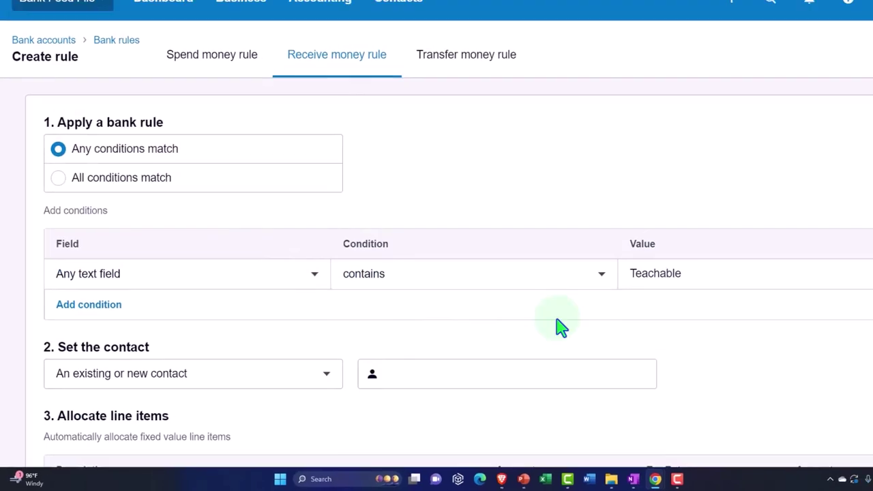
double_click(699, 280)
click(695, 326)
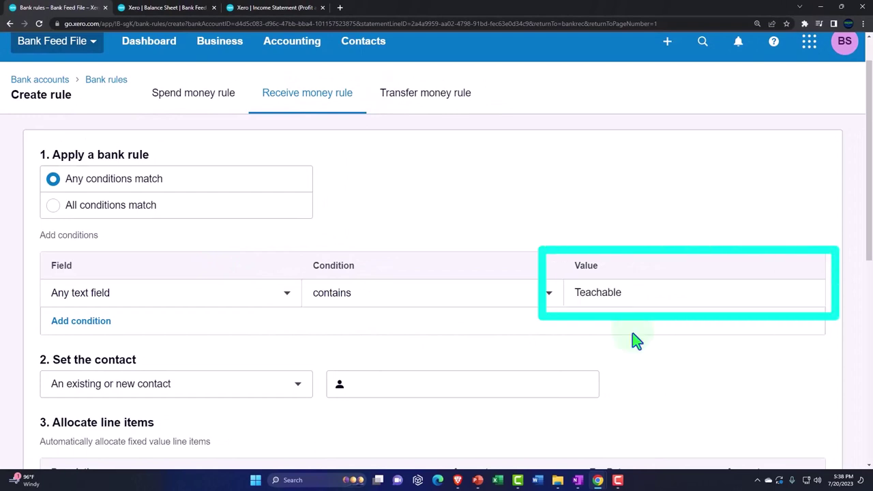
scroll(634, 341, down, 2)
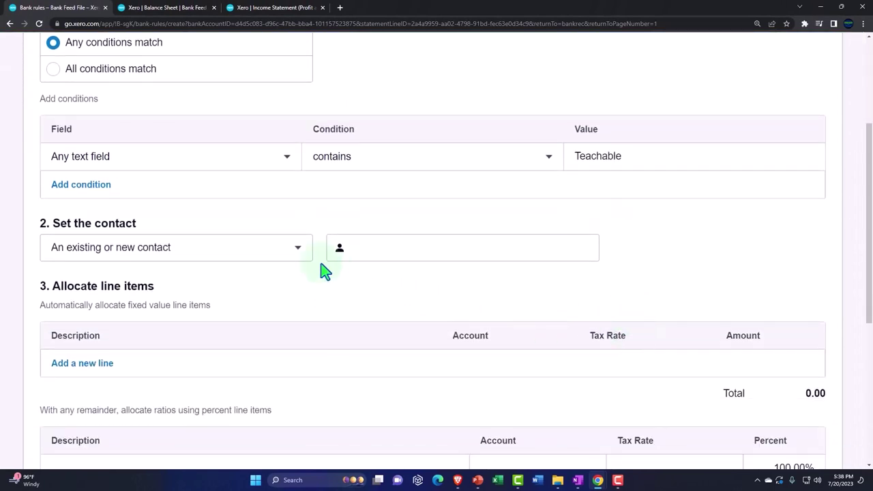
click(408, 254)
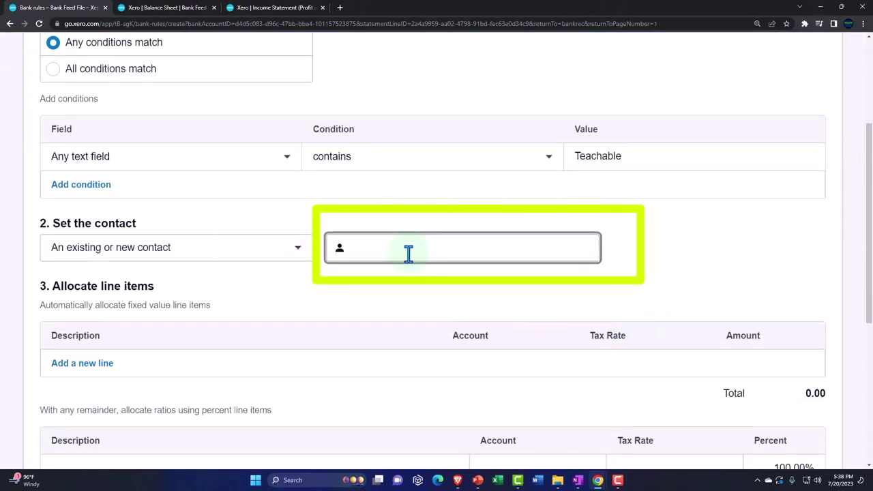
text(Ta)
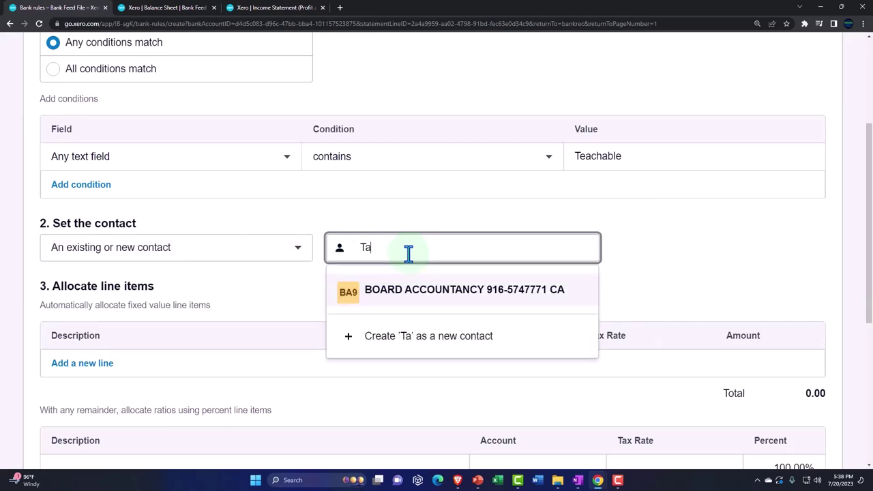
text(PayPal Bank Feeds Data Input & Transfers)
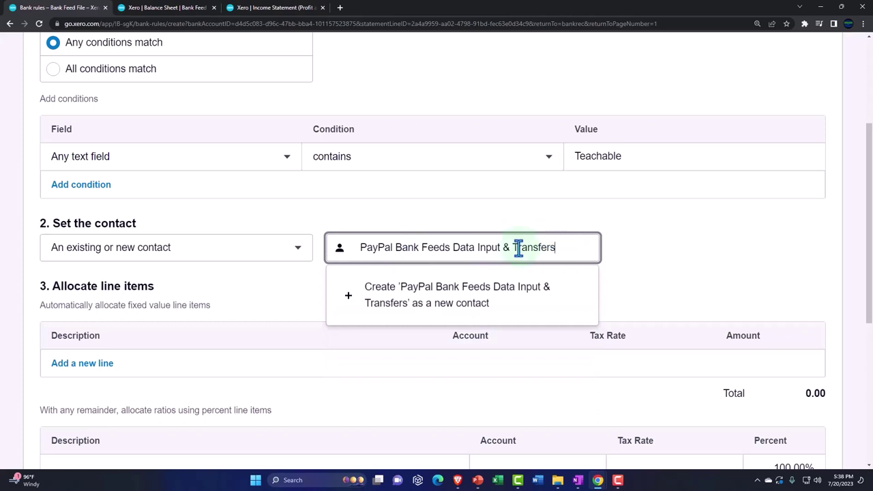
drag(556, 247, 312, 253)
key(ctrl+x)
scroll(426, 296, down, 5)
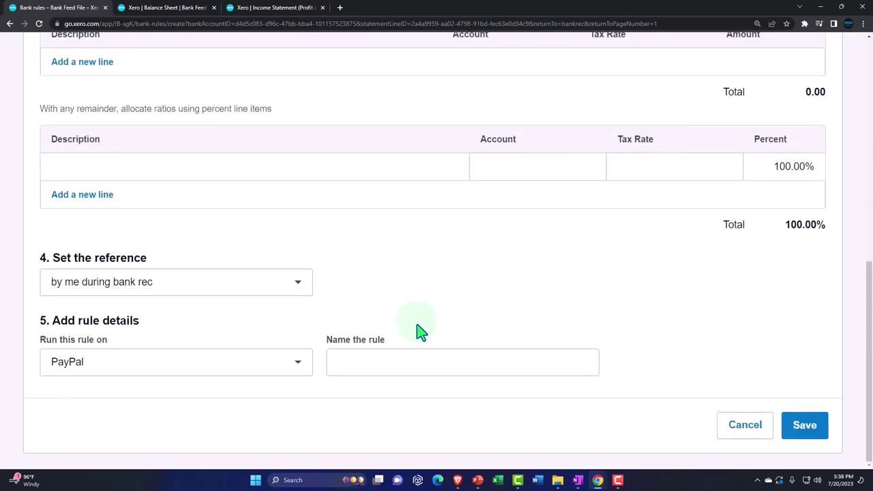
scroll(221, 361, up, 5)
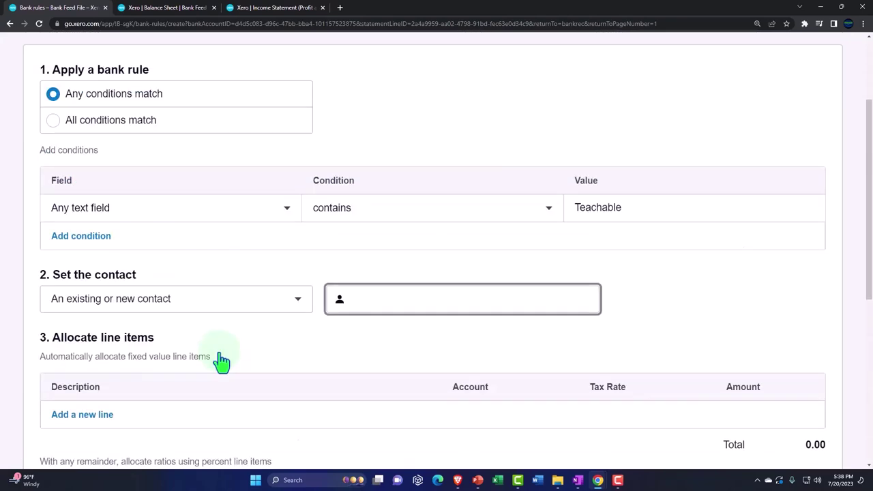
Create "Teachable" as a new contact and set it as the bank rule's contact
click(382, 310)
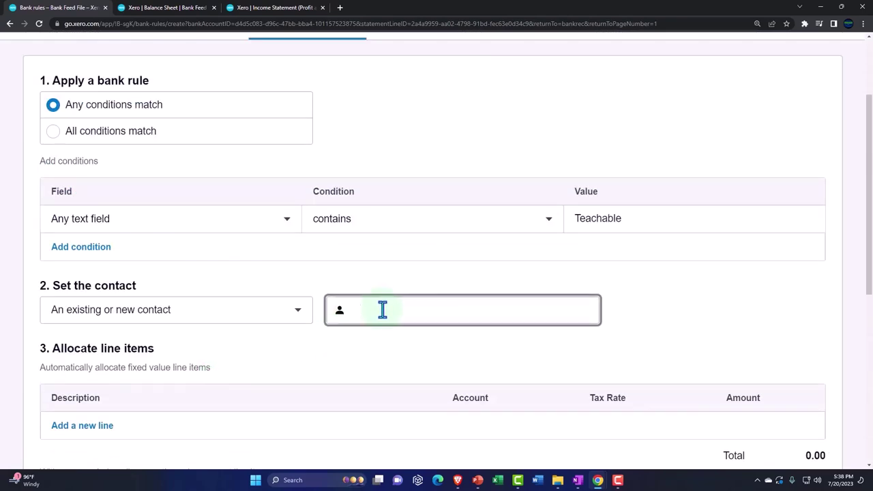
text(Teachabel)
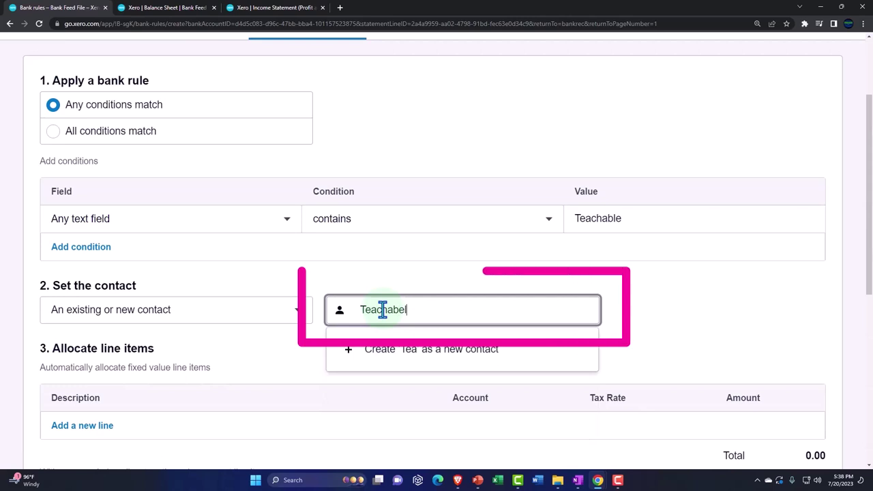
key(BackSpace)
text(le)
key(shift+Left)
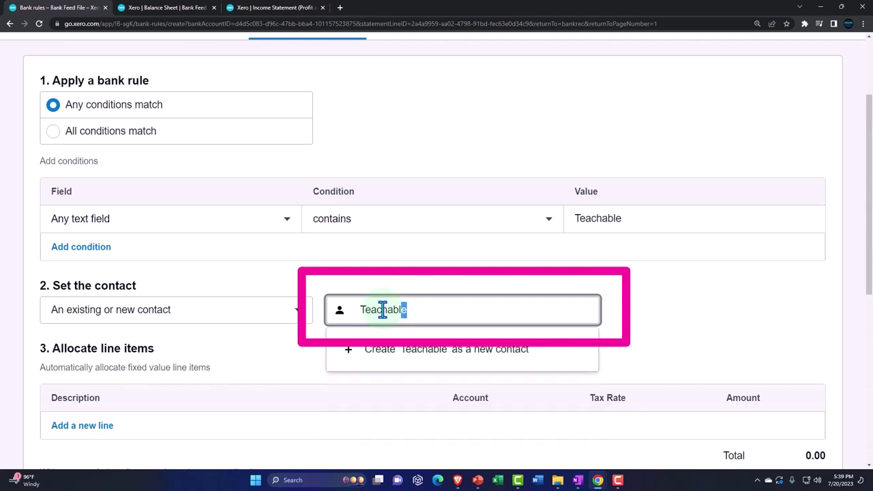
click(433, 355)
Allocate the rule's 100% percent line item to the account 4400 - Teachable Income
scroll(437, 361, down, 3)
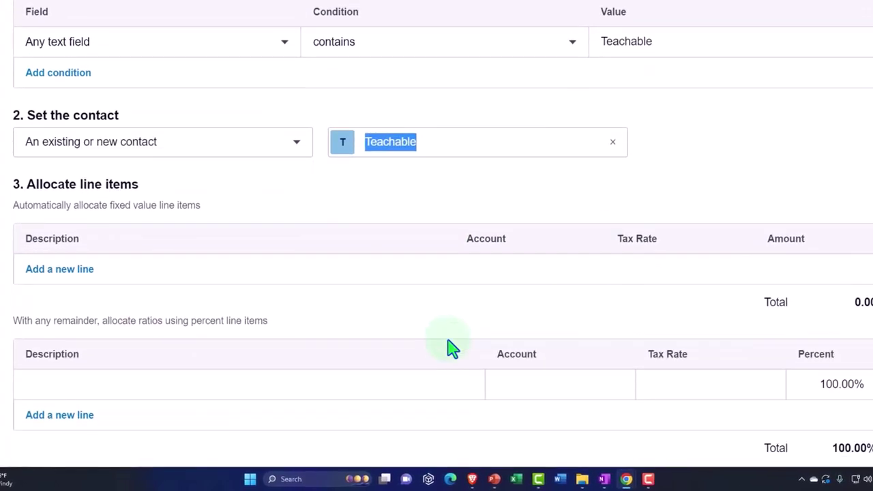
scroll(450, 348, down, 1)
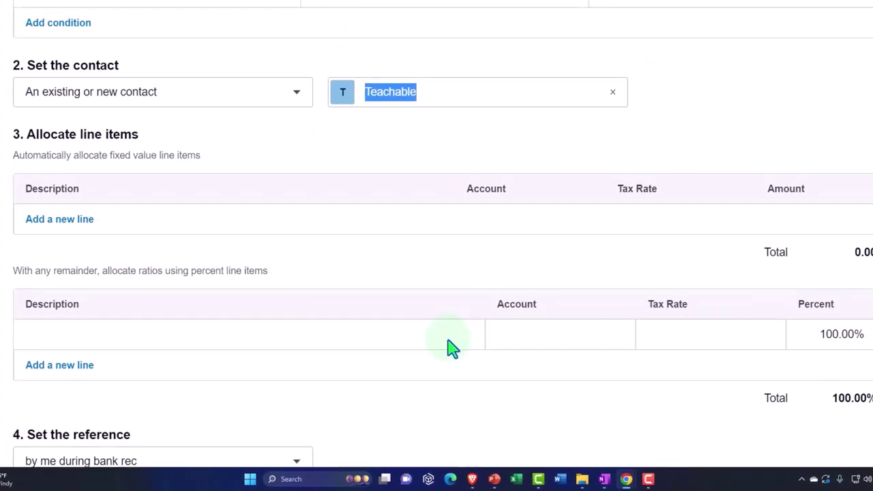
scroll(448, 340, down, 1)
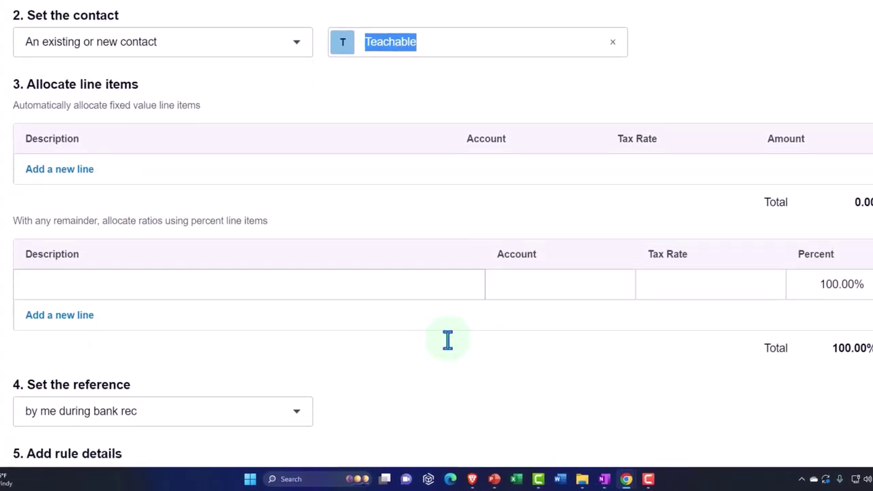
click(528, 288)
text(tea)
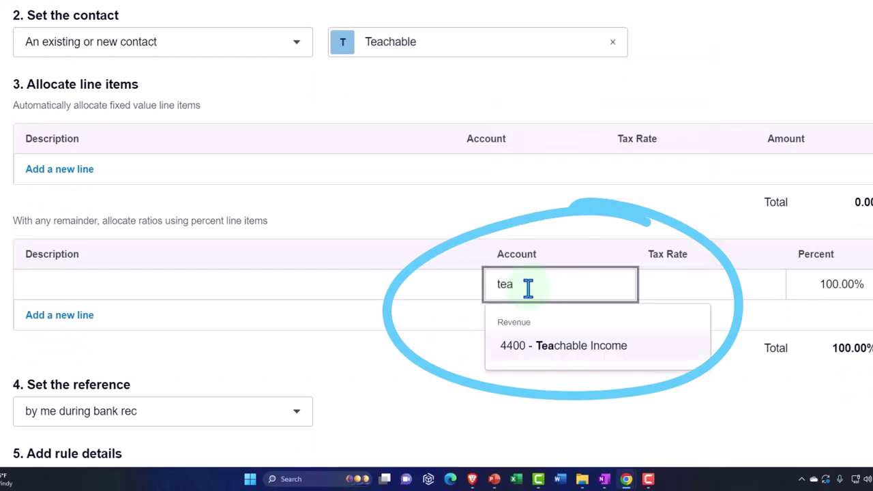
click(552, 344)
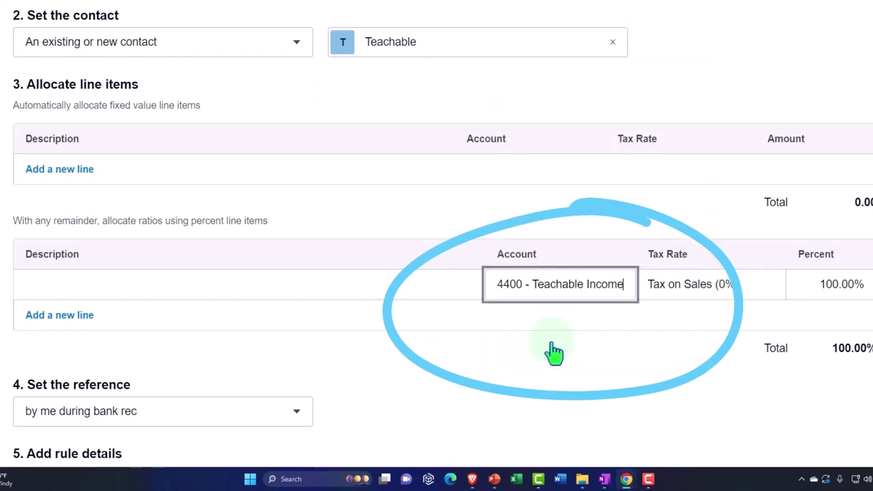
Set the rule's reference to come from the Reference, run the rule on all bank accounts, and save it
scroll(552, 381, down, 1)
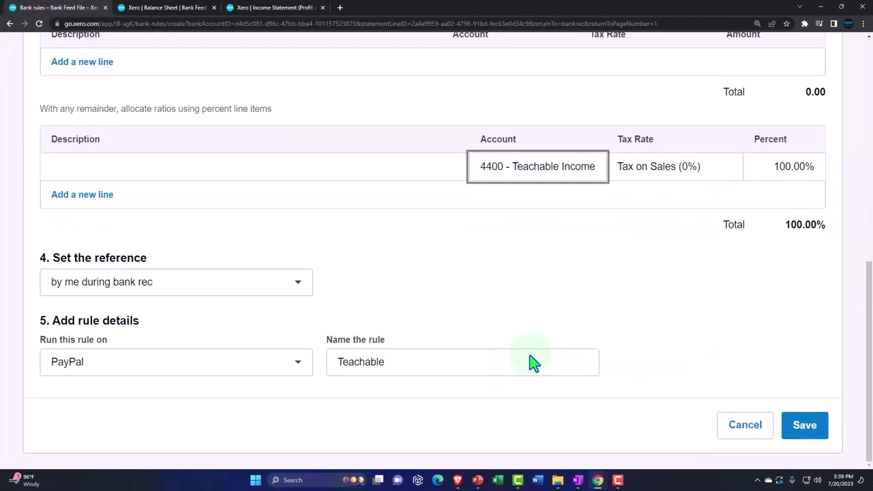
click(272, 290)
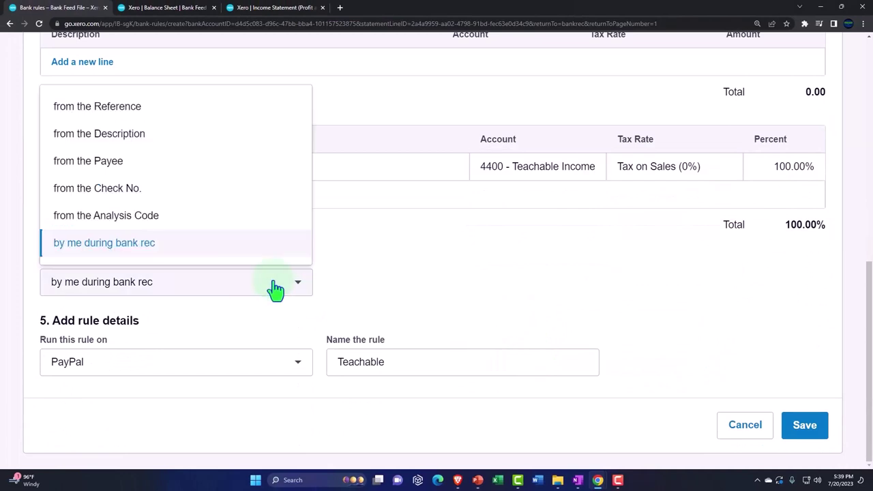
click(120, 96)
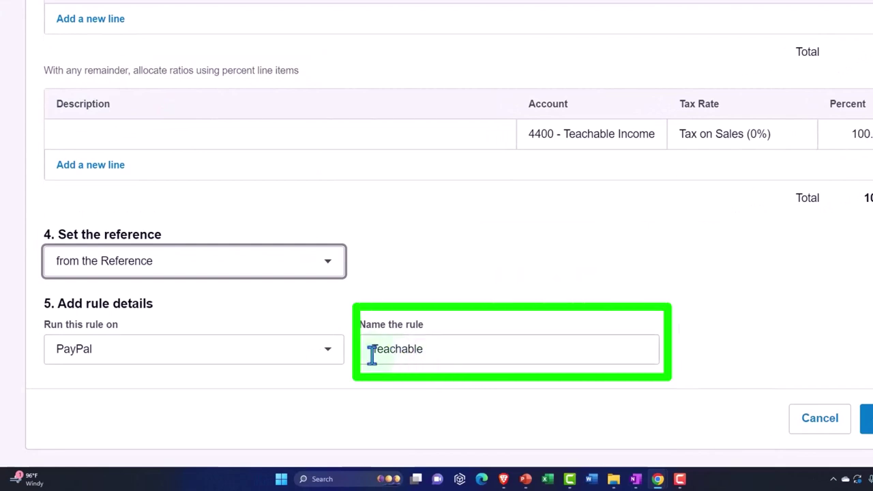
click(328, 350)
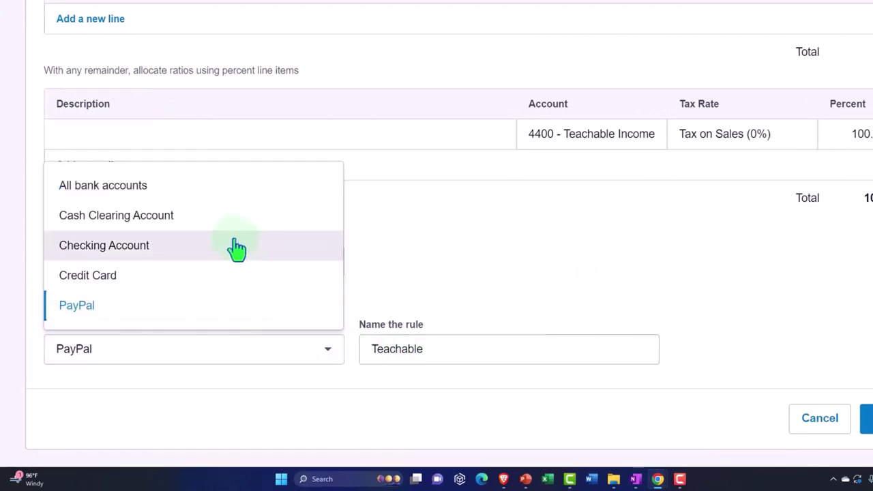
click(193, 198)
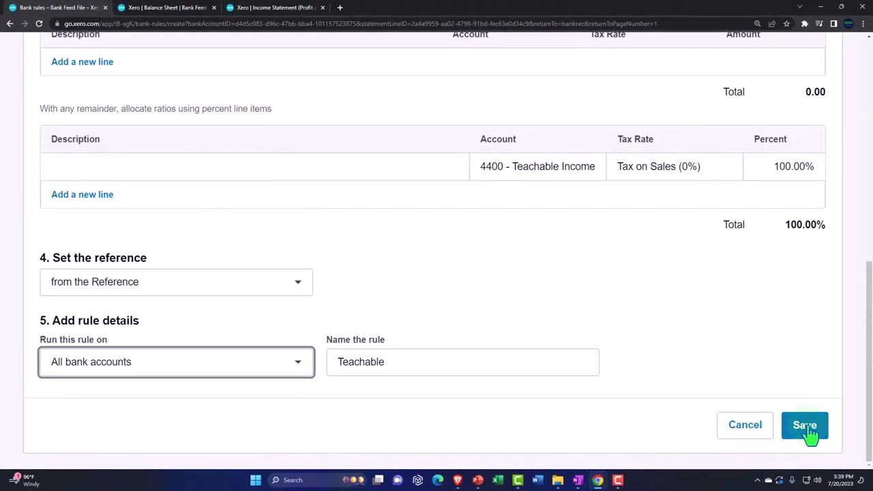
click(805, 425)
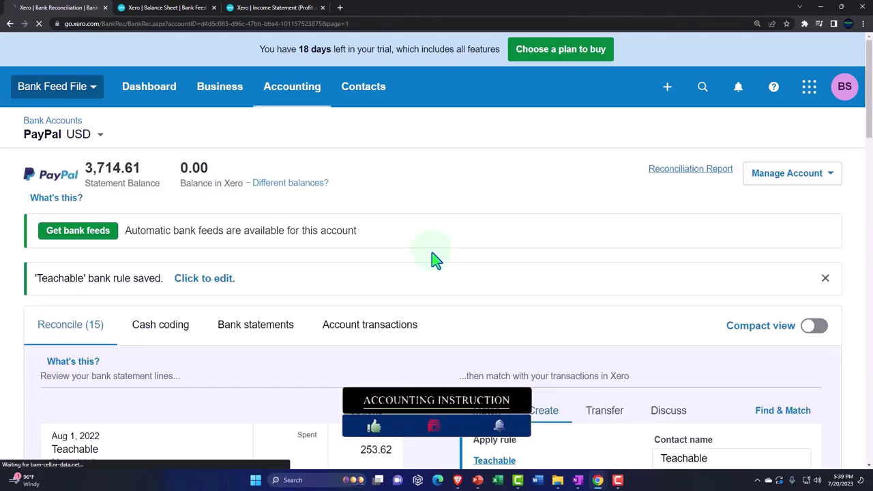
Reconcile the Aug 1, Sep 1 and Oct 3, 2022 Teachable statement lines with the suggested Teachable rule
scroll(431, 252, down, 2)
scroll(436, 259, down, 2)
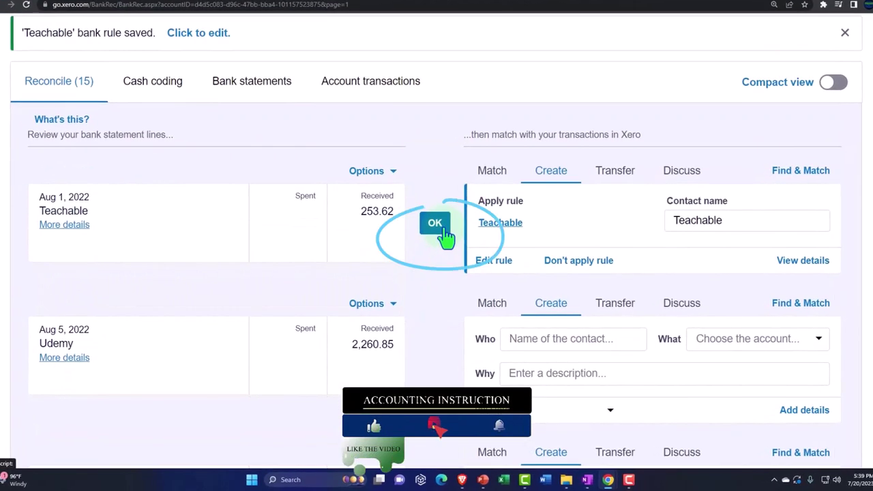
click(435, 224)
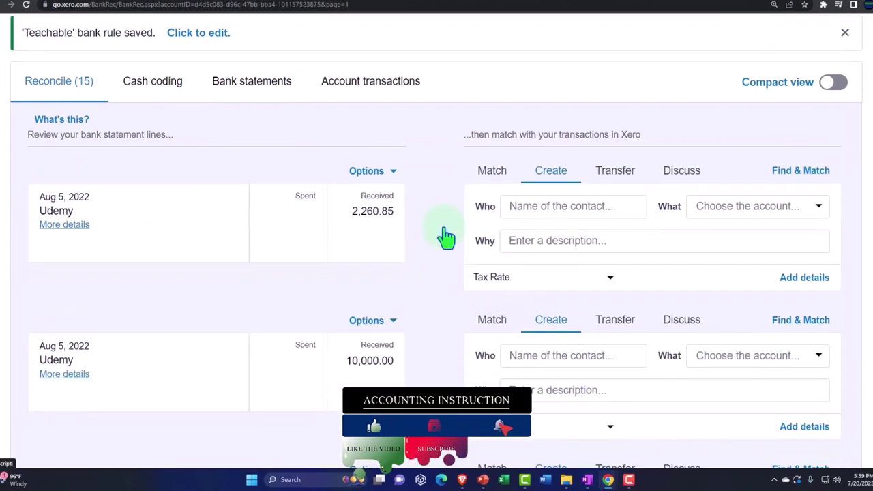
scroll(444, 236, down, 5)
scroll(447, 235, down, 2)
click(436, 219)
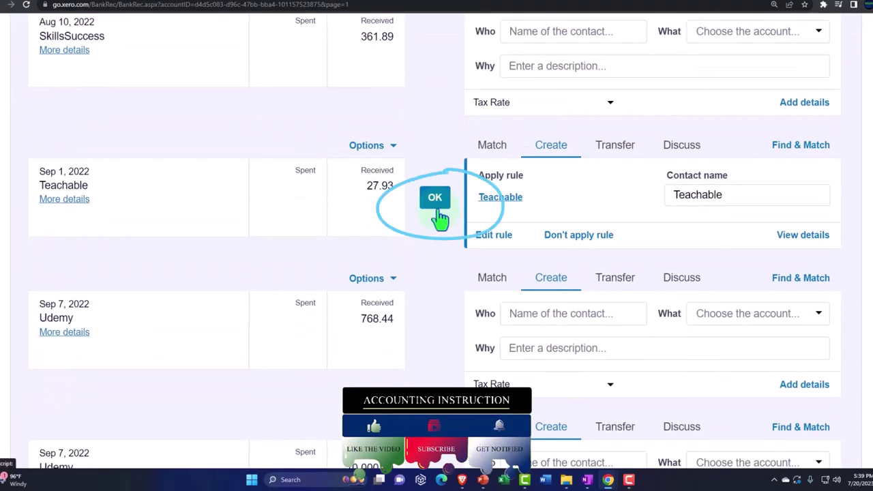
scroll(437, 208, down, 8)
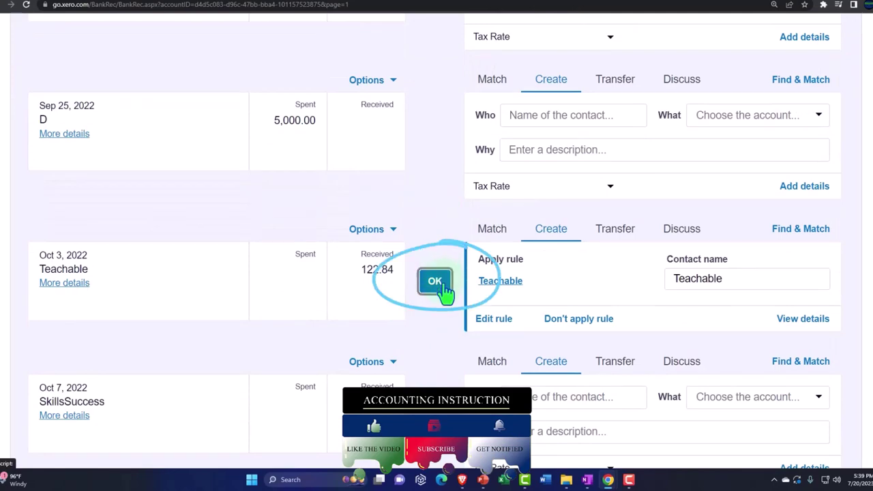
click(437, 282)
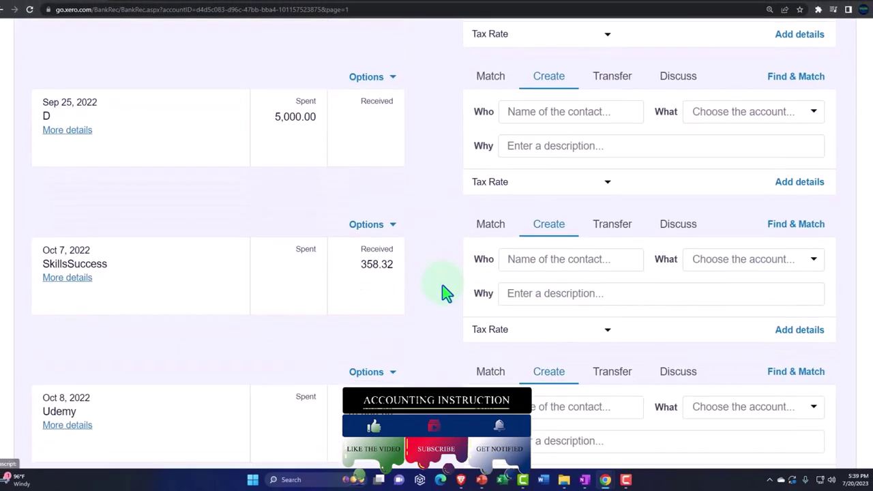
scroll(443, 294, down, 2)
scroll(443, 294, up, 8)
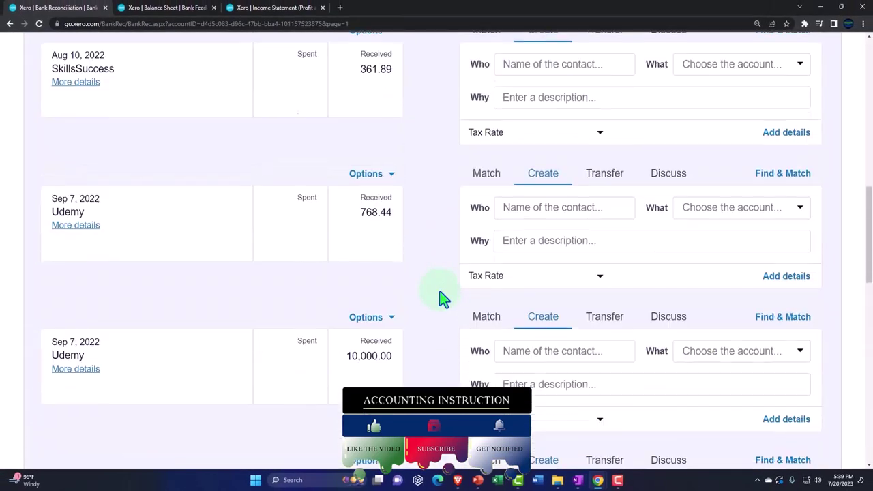
scroll(442, 298, up, 10)
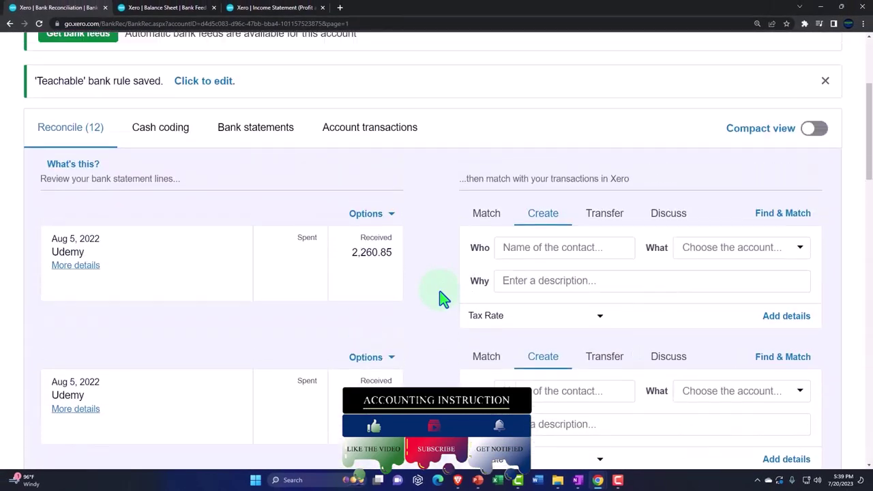
Refresh the Dec 31, 2022 Balance Sheet report and check the PayPal balance under Cash and Cash Equivalents
click(169, 8)
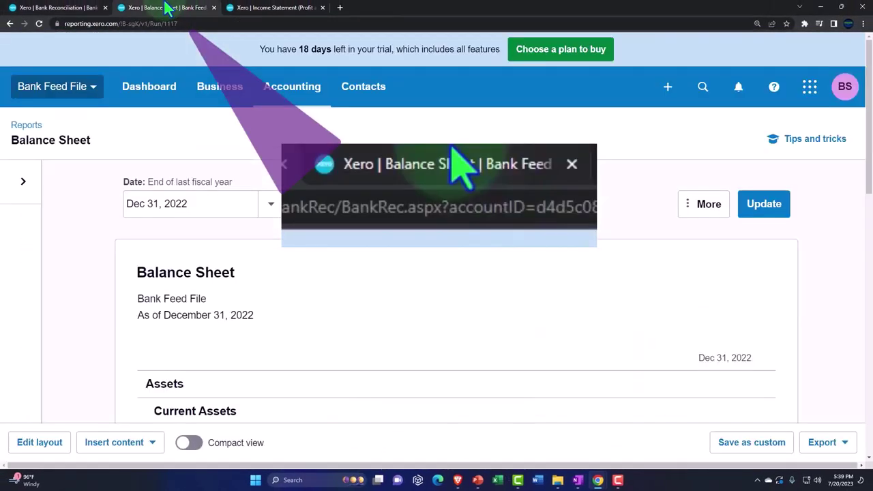
click(767, 204)
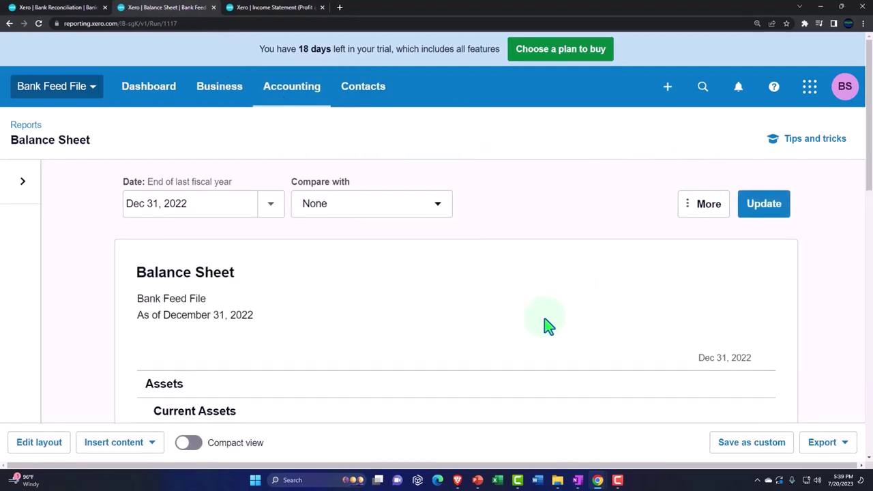
scroll(544, 318, down, 3)
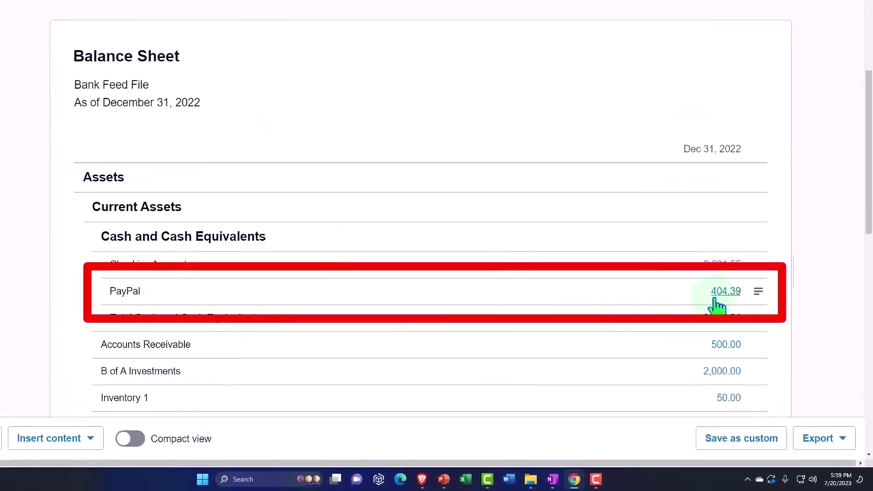
Review the PayPal account's transactions behind its balance sheet amount and return to the Balance Sheet
click(718, 300)
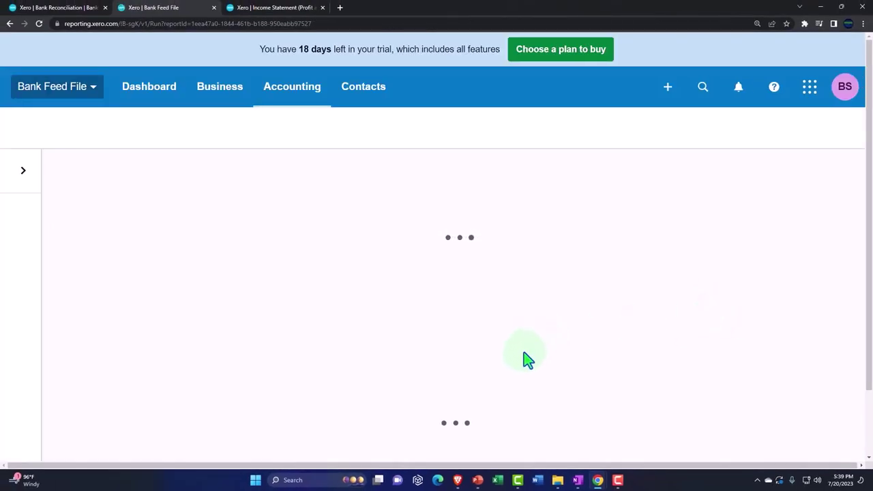
scroll(527, 359, down, 4)
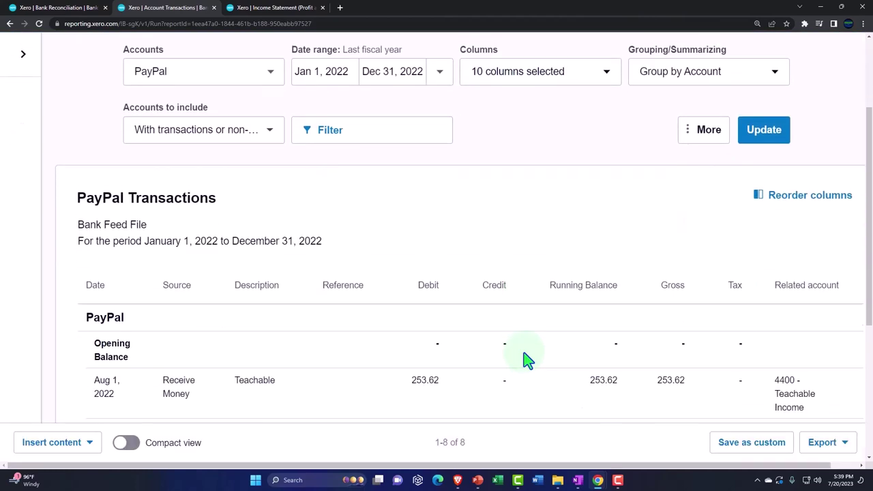
scroll(527, 359, down, 2)
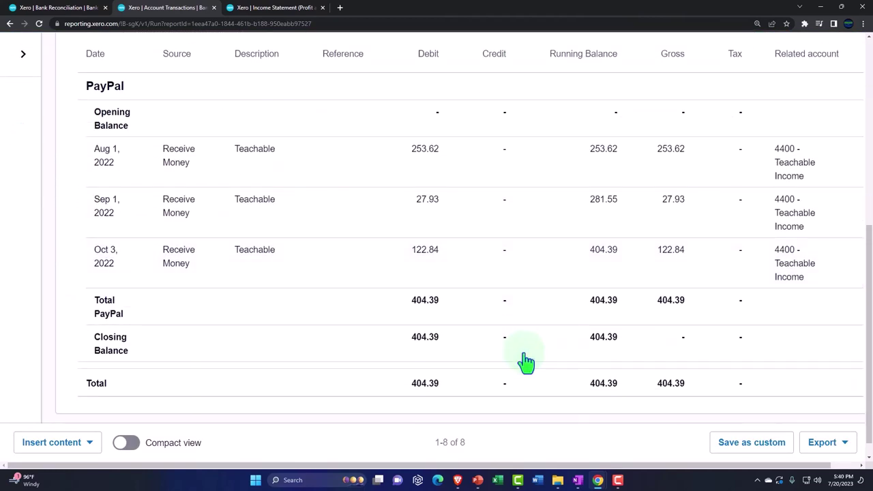
scroll(168, 340, up, 6)
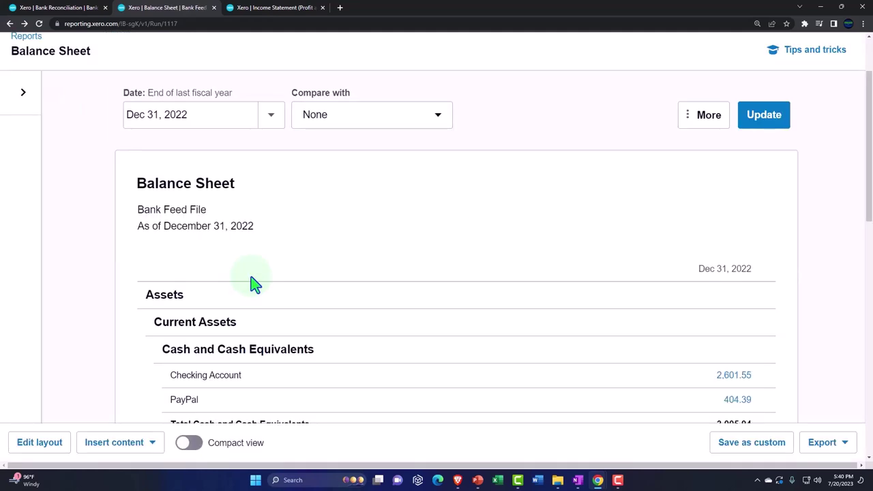
scroll(253, 283, down, 2)
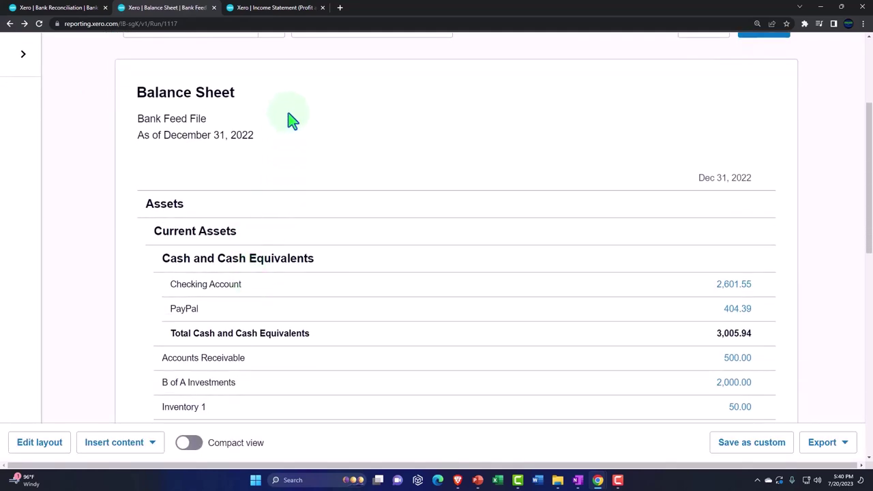
Refresh the 2022 Income Statement report and check the Teachable Income line under Income
click(271, 9)
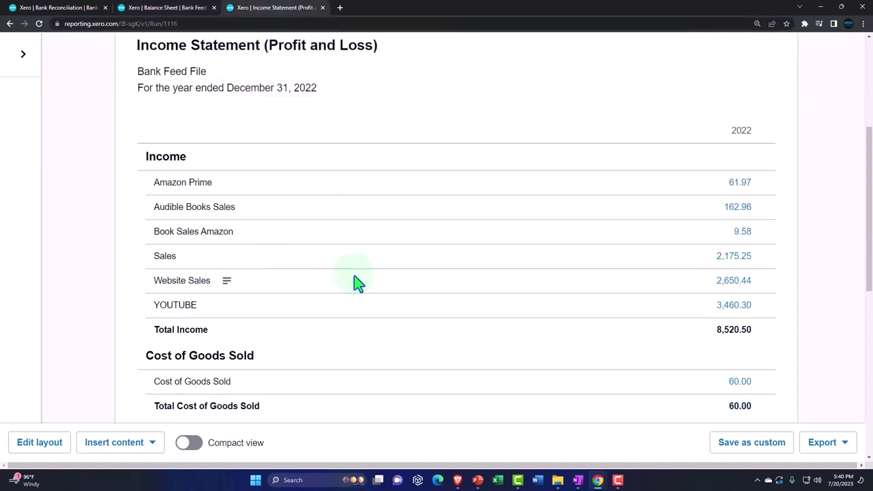
scroll(359, 283, up, 3)
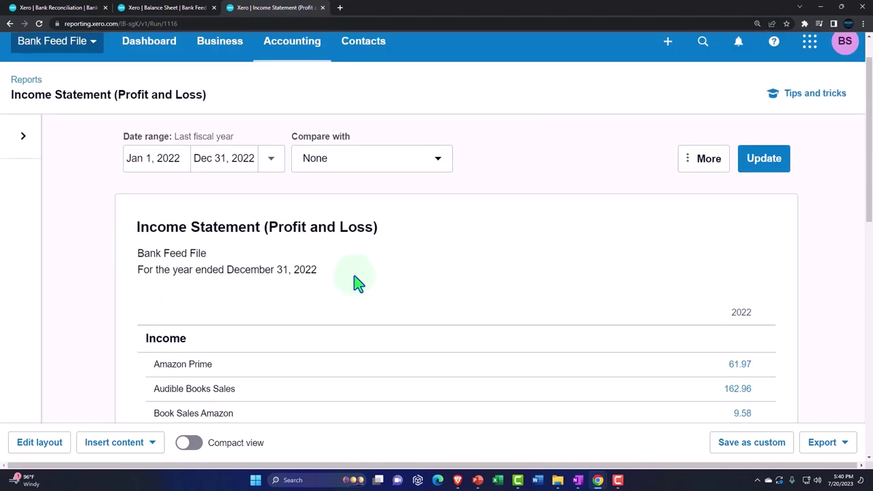
click(772, 169)
scroll(735, 265, down, 3)
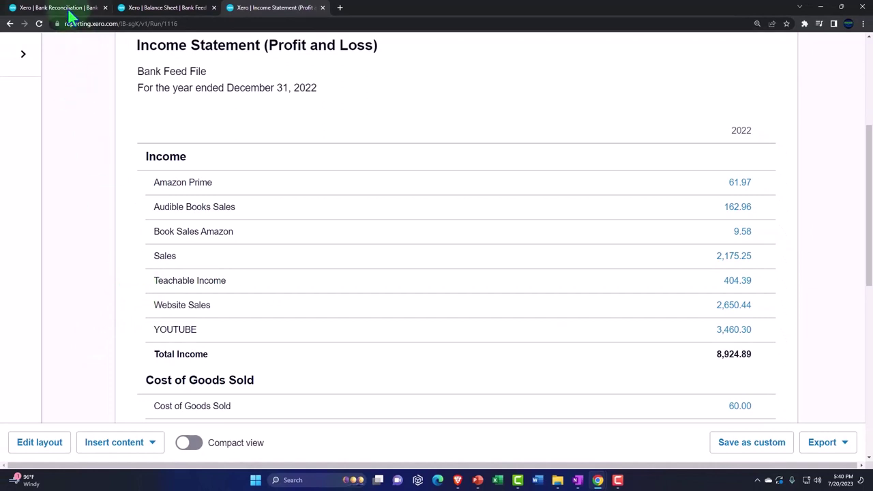
Return to the PayPal reconciliation and open the full details of the Aug 5, 2022 Udemy receipt of 2,260.85
click(58, 7)
scroll(347, 232, down, 1)
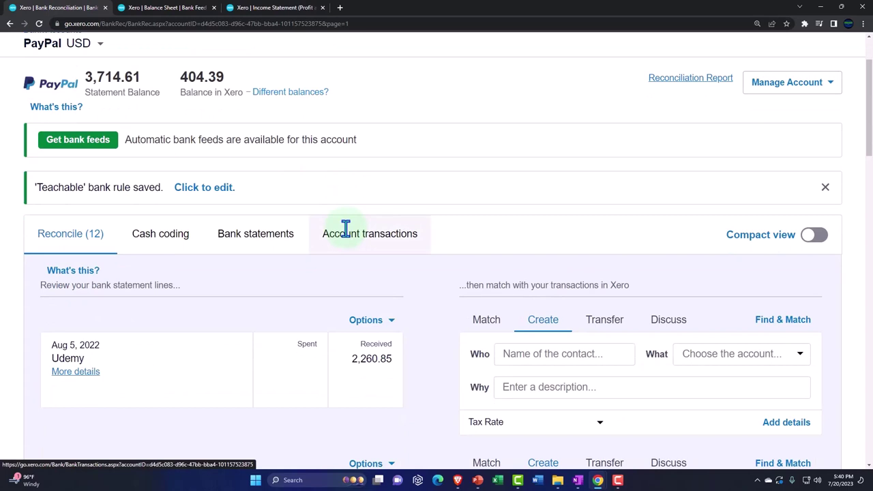
scroll(345, 228, down, 2)
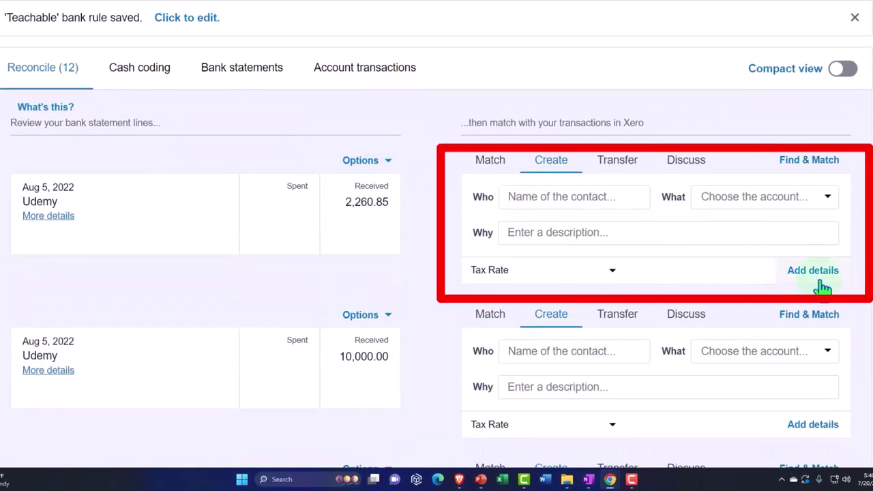
click(820, 281)
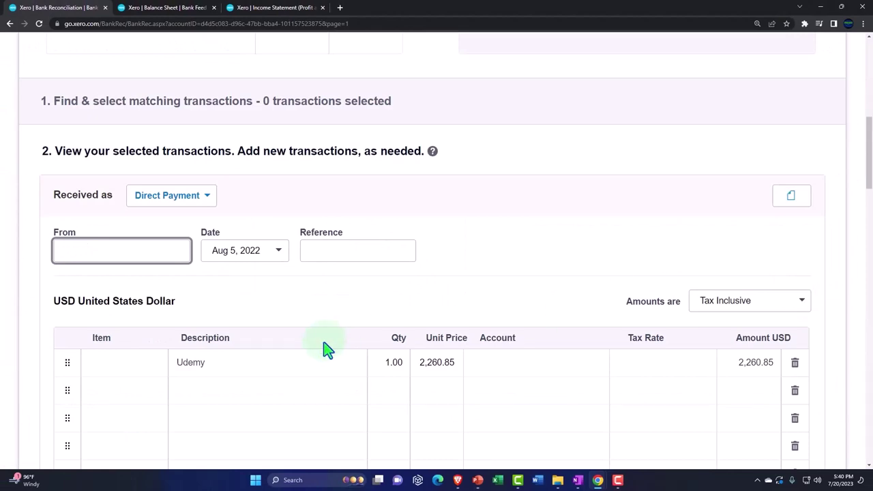
Look through the accounts available for the Udemy line item, including the existing revenue account codes
scroll(310, 343, down, 3)
click(534, 191)
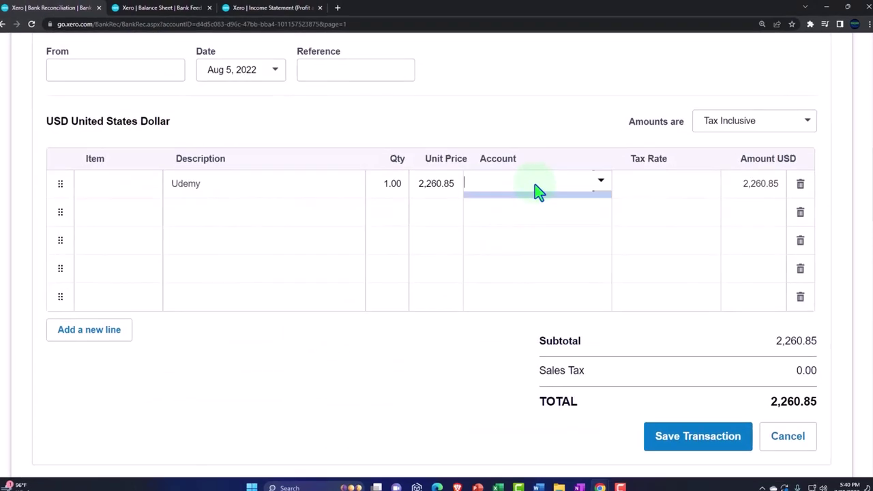
click(608, 195)
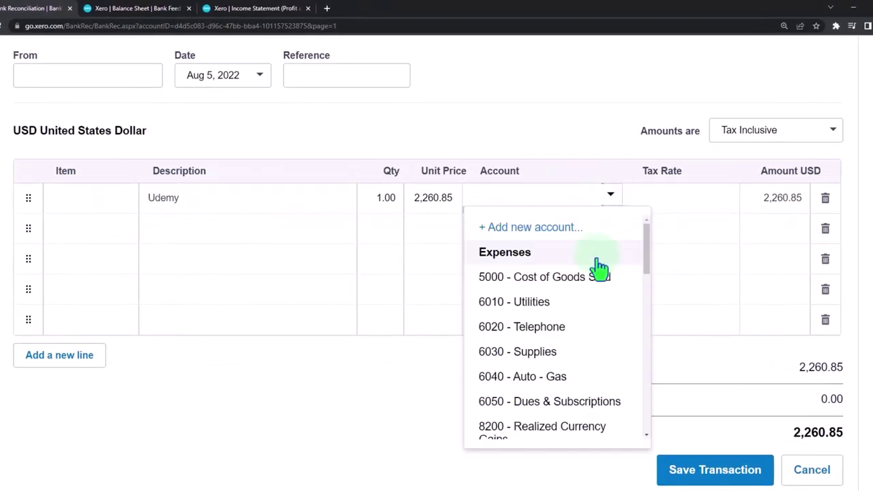
scroll(599, 270, down, 8)
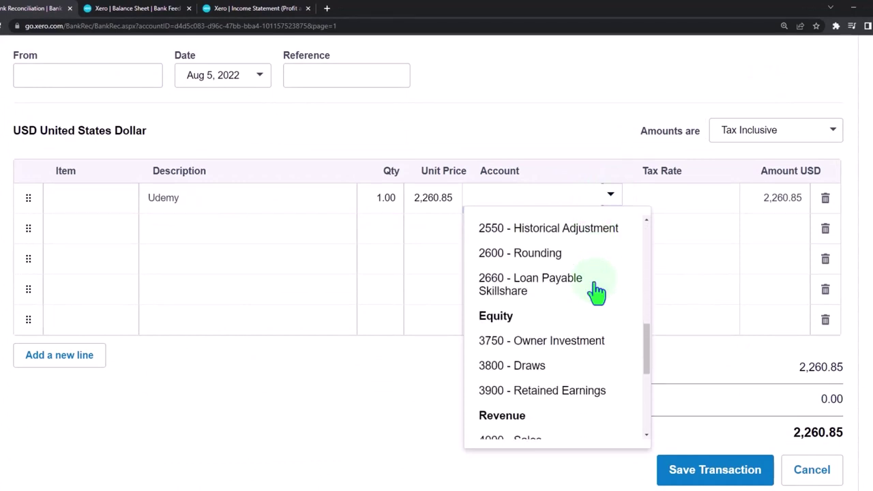
scroll(596, 292, down, 5)
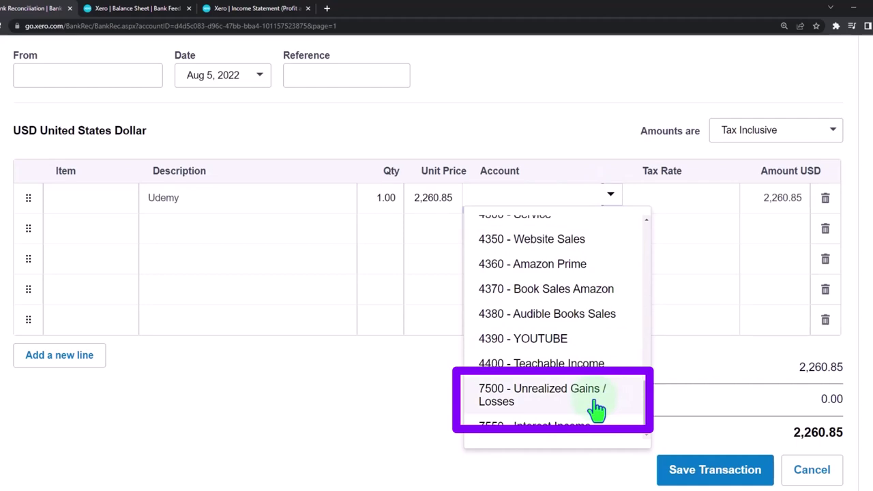
scroll(596, 408, up, 12)
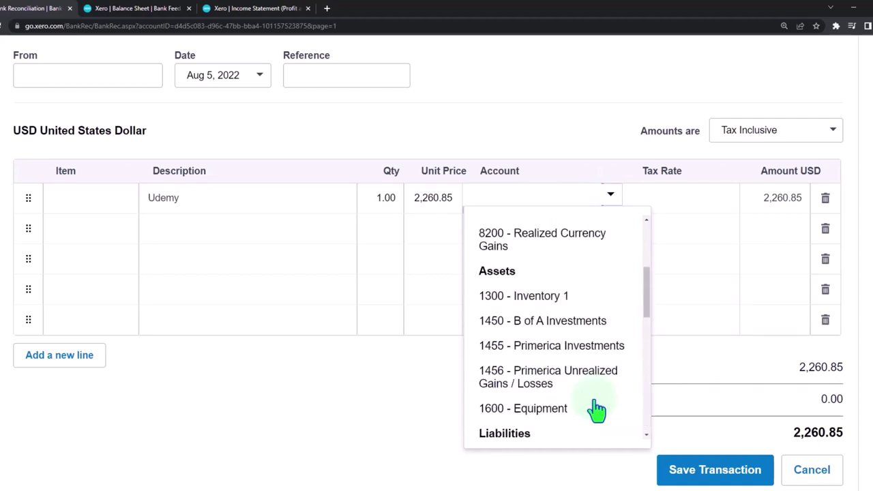
Add a new Revenue account with code 4410 named Udemy Income for the Udemy line item and save it
click(539, 427)
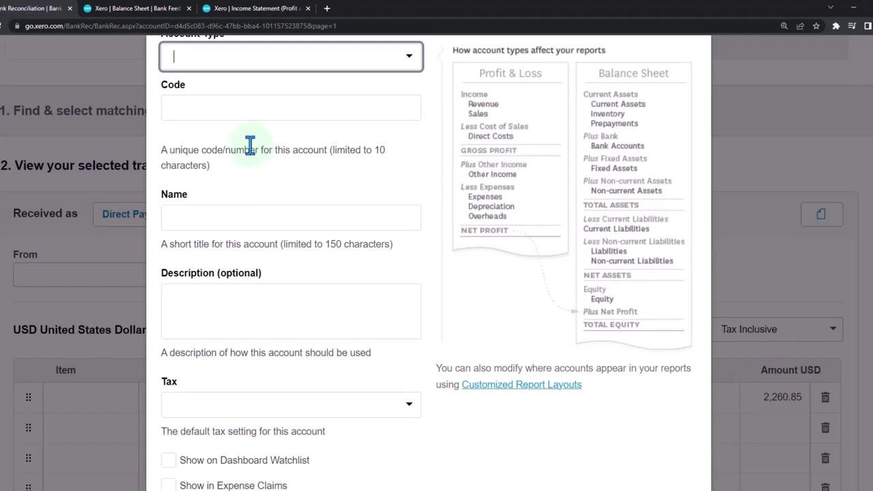
click(223, 109)
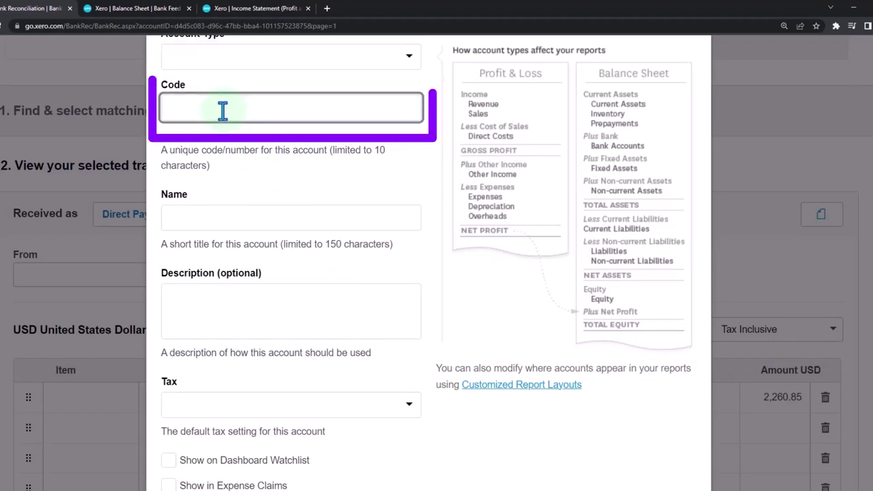
text(4410)
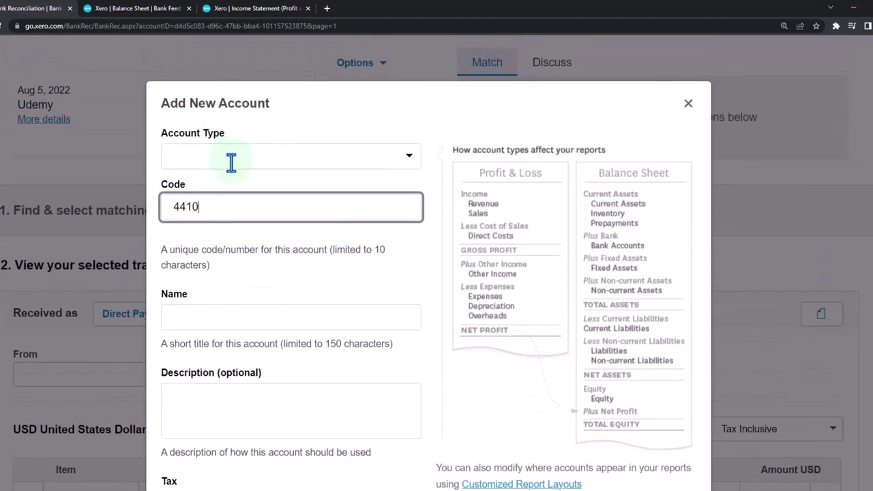
click(407, 156)
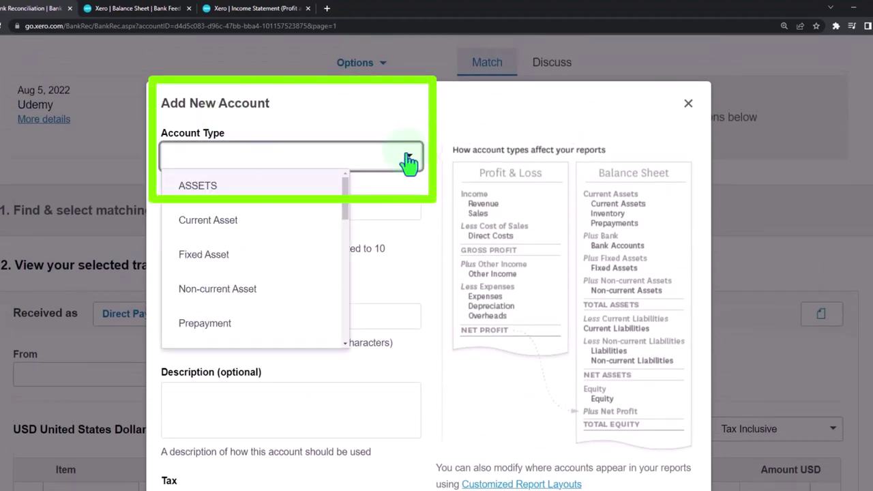
text(sa)
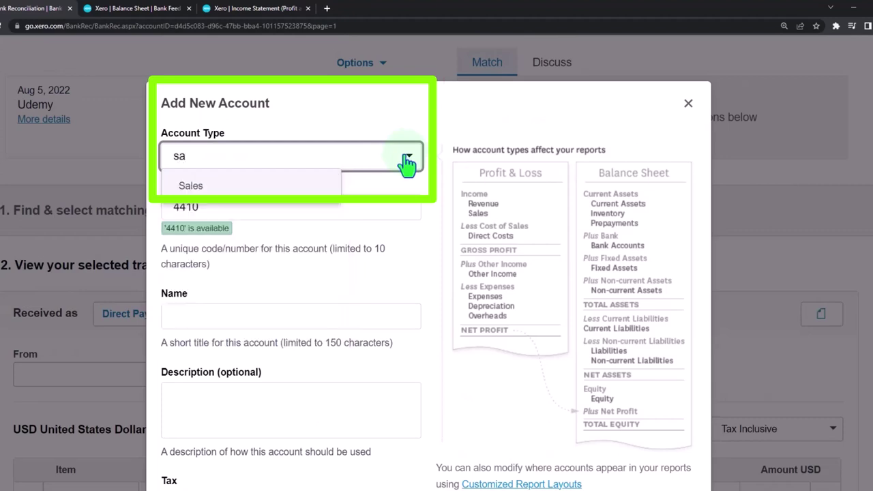
click(197, 184)
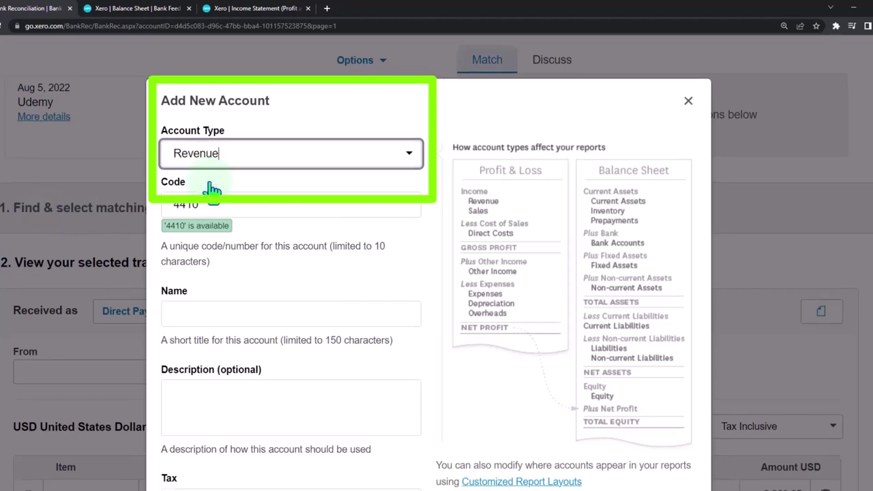
click(224, 314)
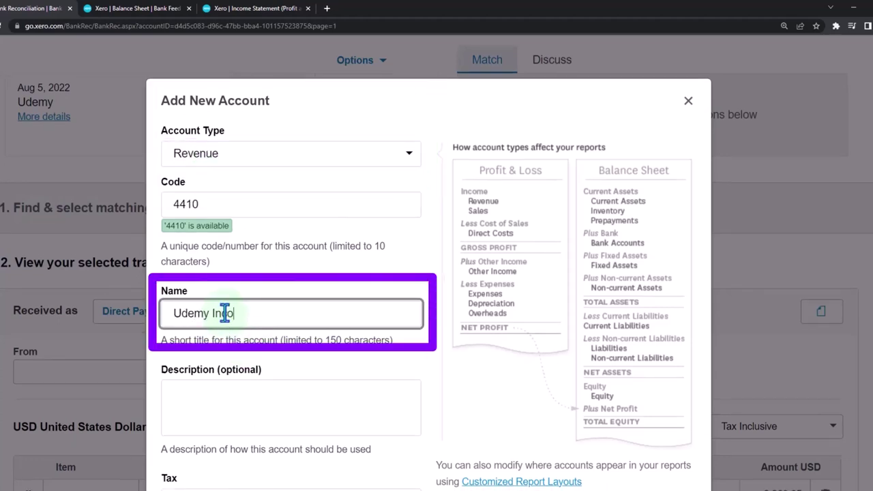
scroll(224, 314, down, 2)
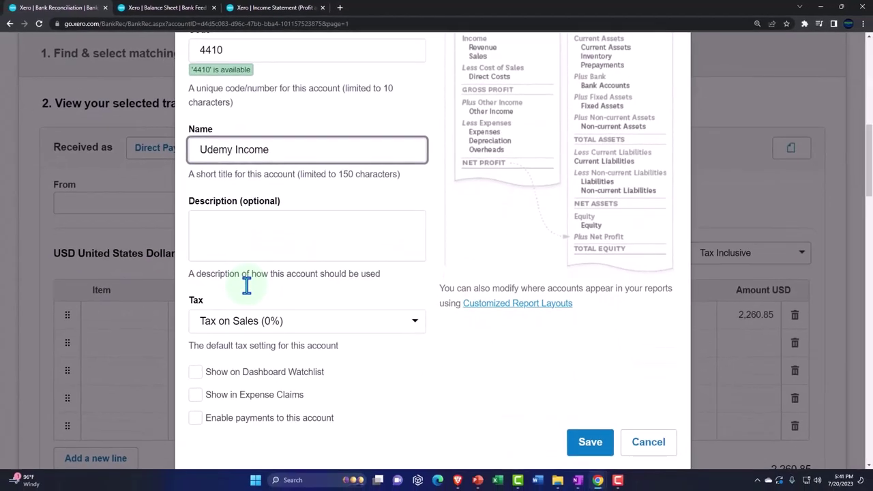
click(587, 443)
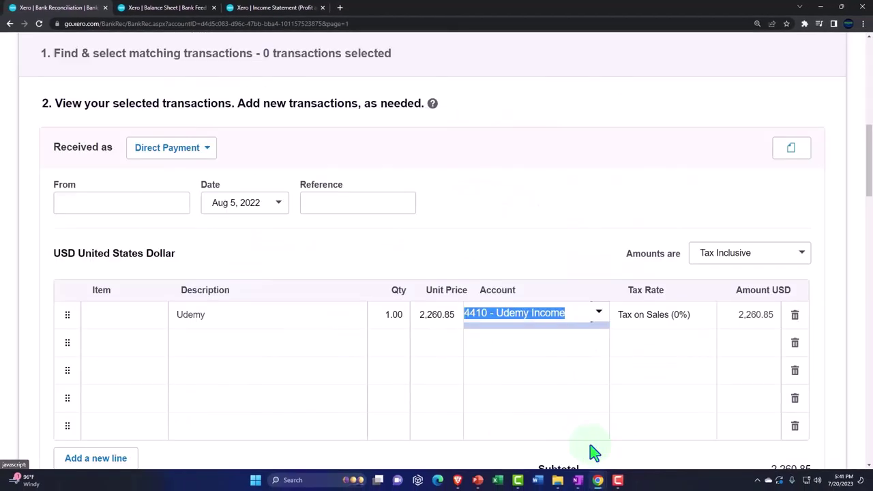
Start a new bank rule from the Aug 5, 2022 Udemy statement line of 2,260.85
scroll(366, 389, up, 5)
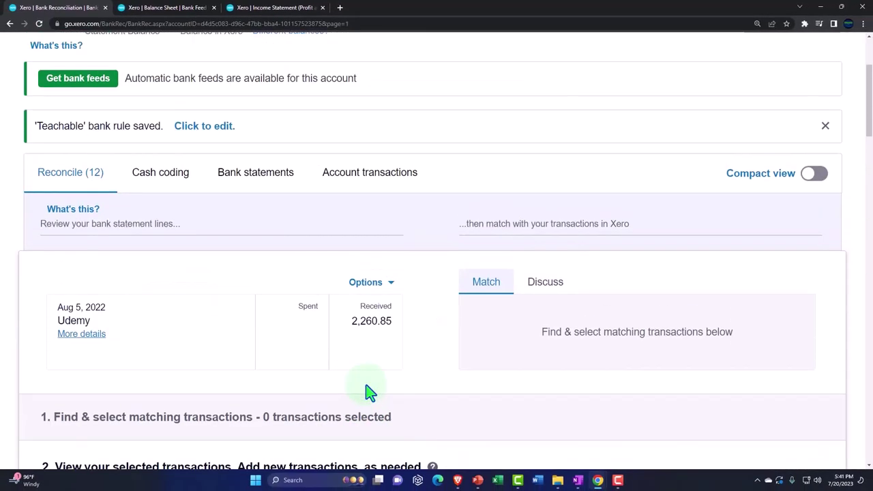
scroll(308, 304, up, 2)
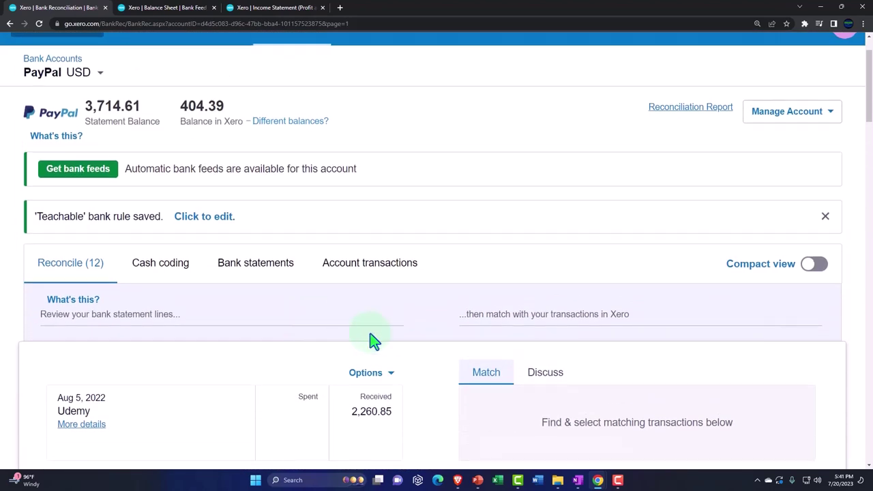
scroll(400, 242, down, 6)
scroll(400, 242, up, 3)
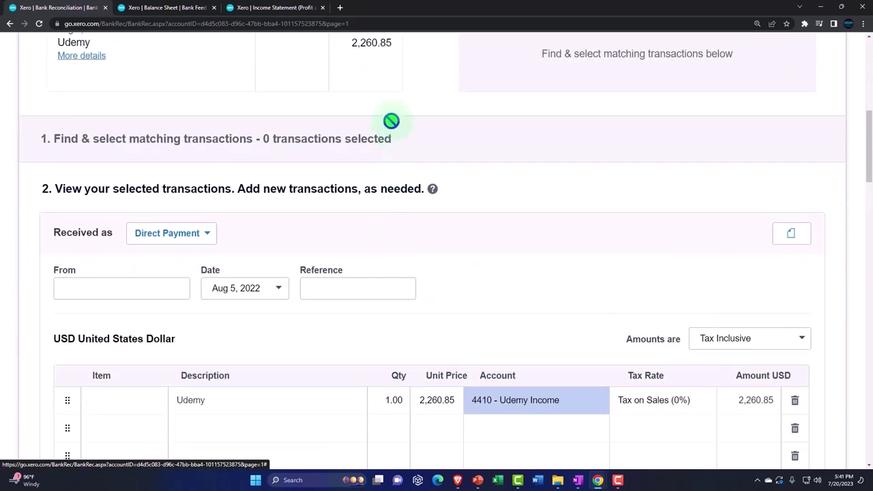
click(396, 99)
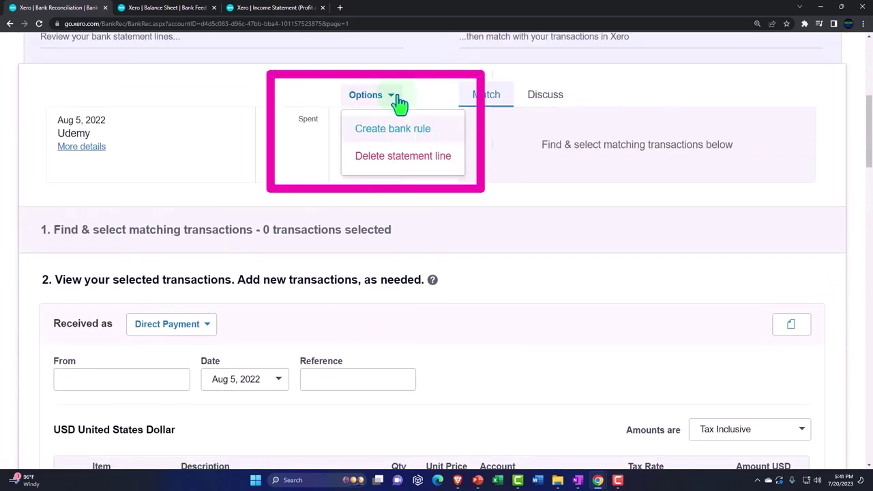
click(393, 133)
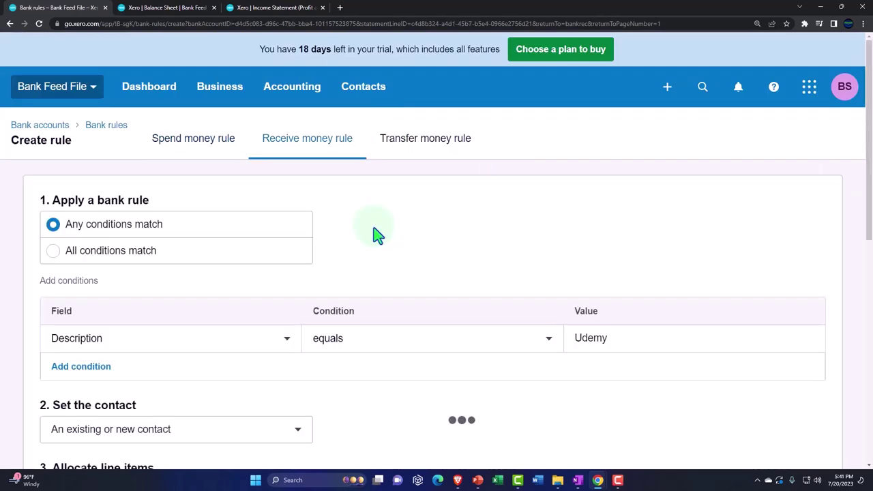
Set the rule's condition to any text field that contains Udemy
scroll(368, 232, down, 2)
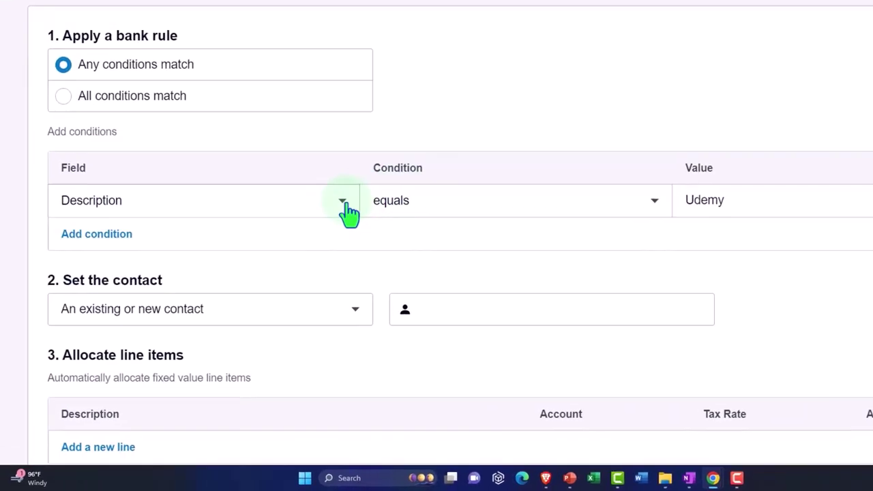
click(288, 250)
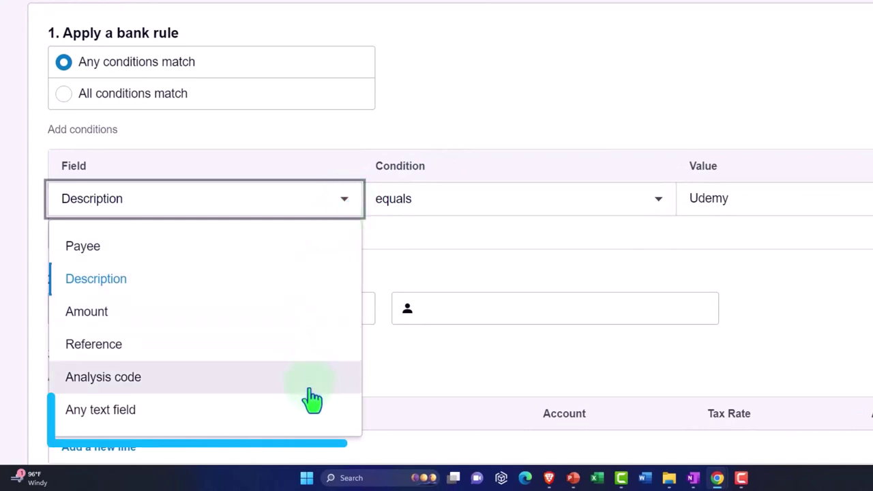
click(312, 410)
click(556, 211)
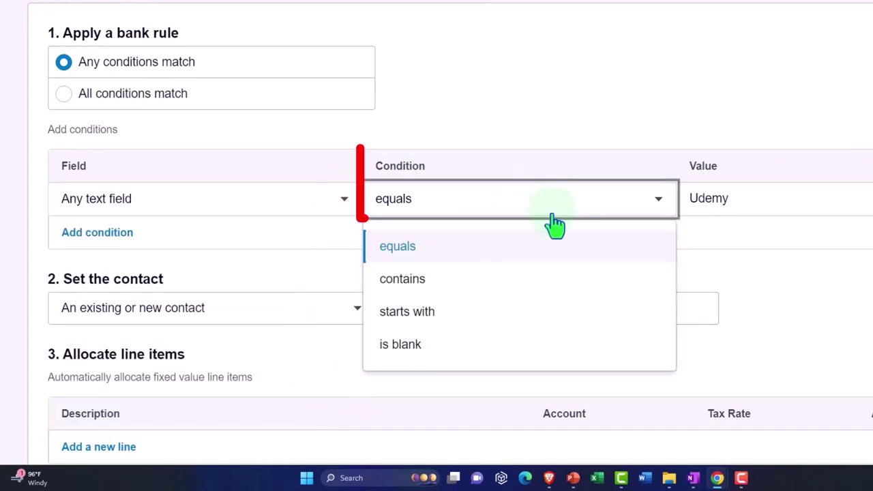
click(536, 279)
Create Udemy as a new contact and set it as the rule's contact
click(743, 202)
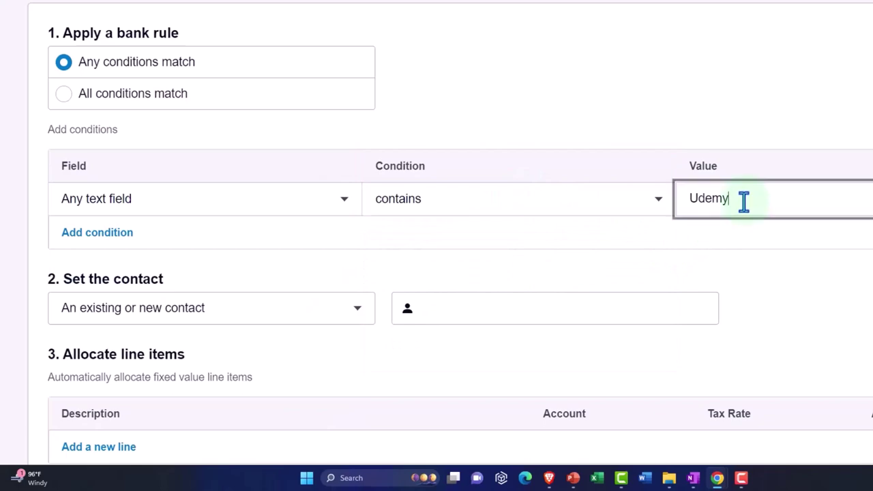
double_click(743, 201)
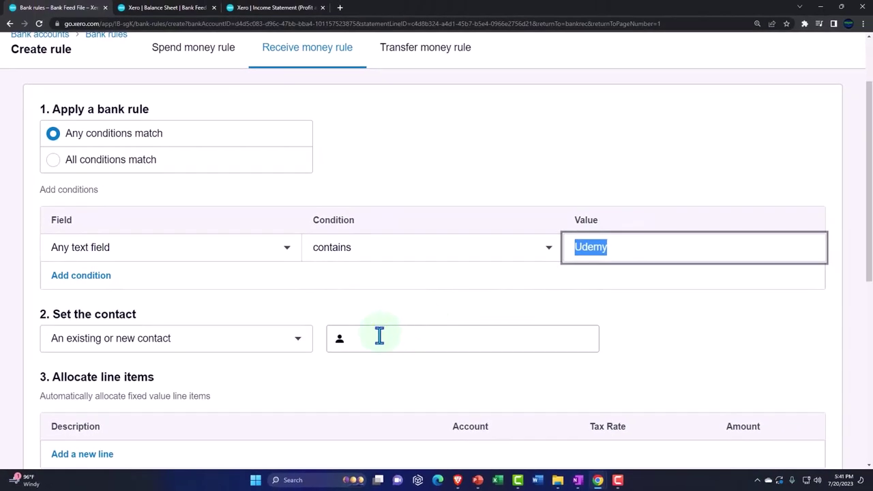
click(379, 335)
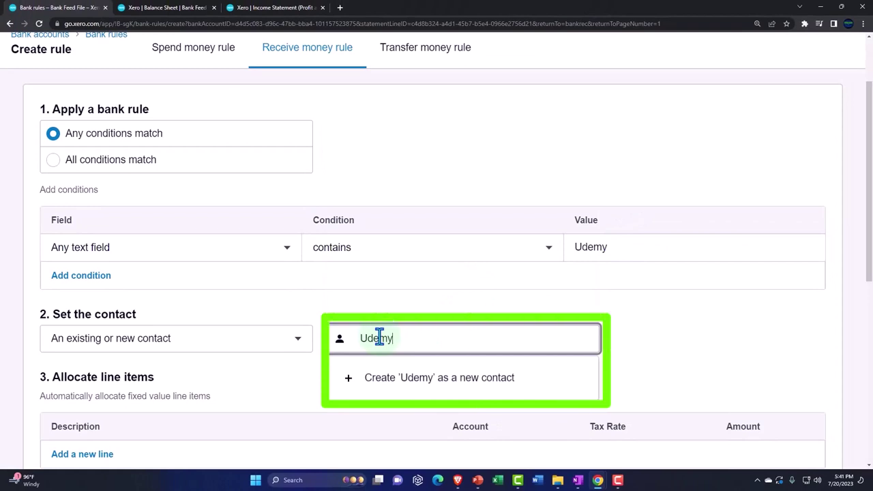
click(379, 380)
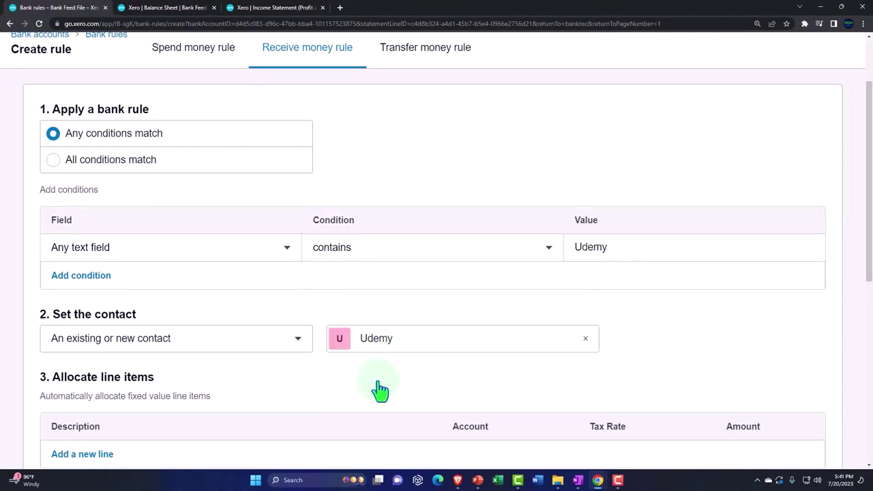
Allocate the rule's 100% remainder line to account 4410 - Udemy Income
scroll(380, 387, down, 2)
scroll(380, 387, down, 1)
click(520, 333)
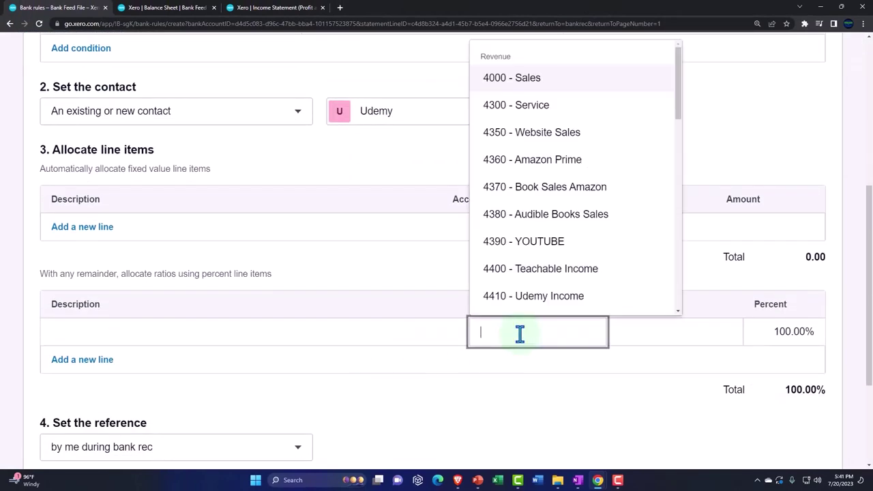
text(ud)
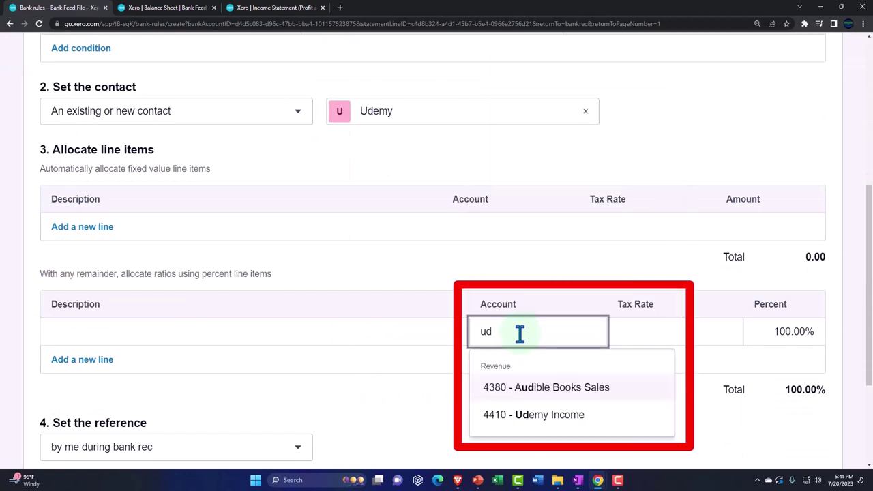
click(544, 416)
scroll(544, 420, down, 2)
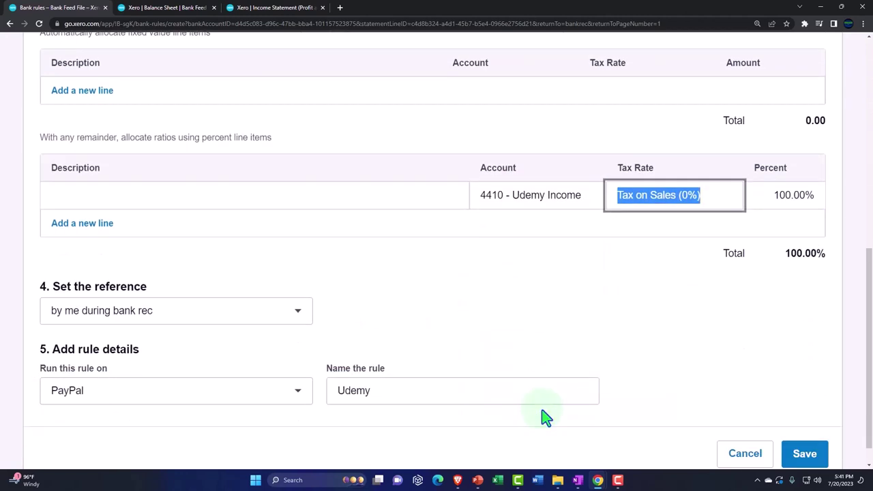
Set the Udemy rule's reference to "from the Reference", run it on all bank accounts, and save the rule
click(300, 313)
click(136, 135)
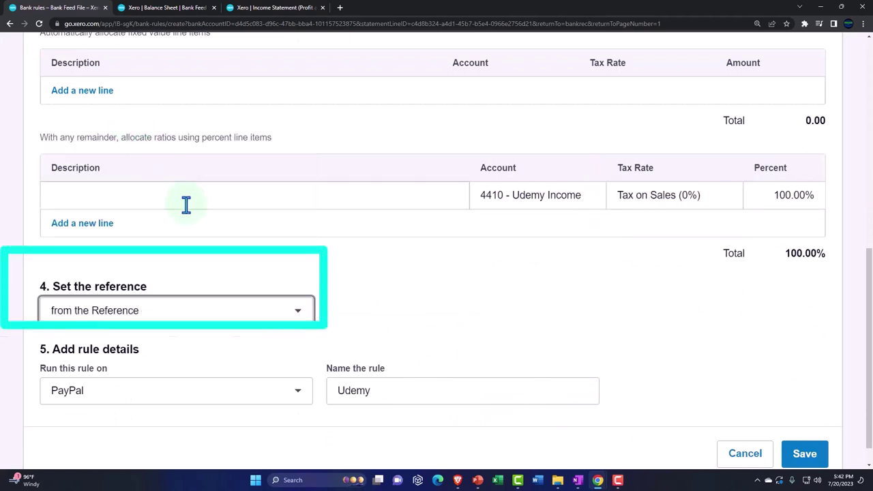
click(301, 399)
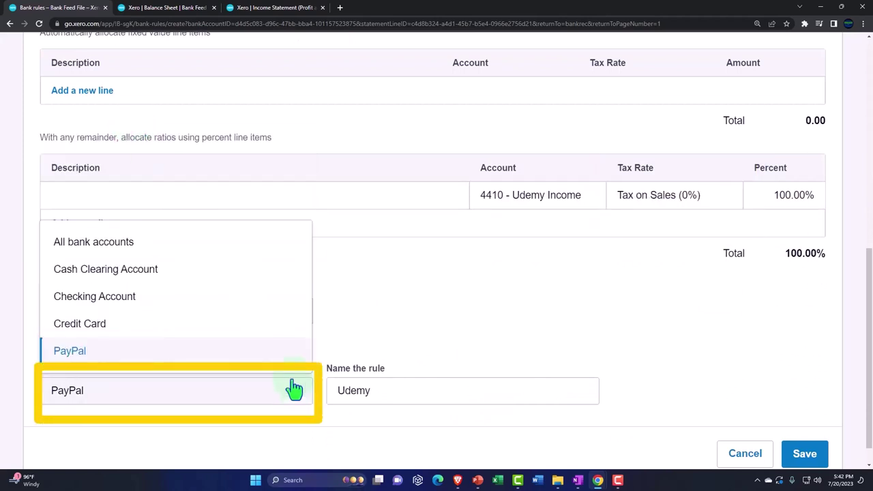
click(218, 260)
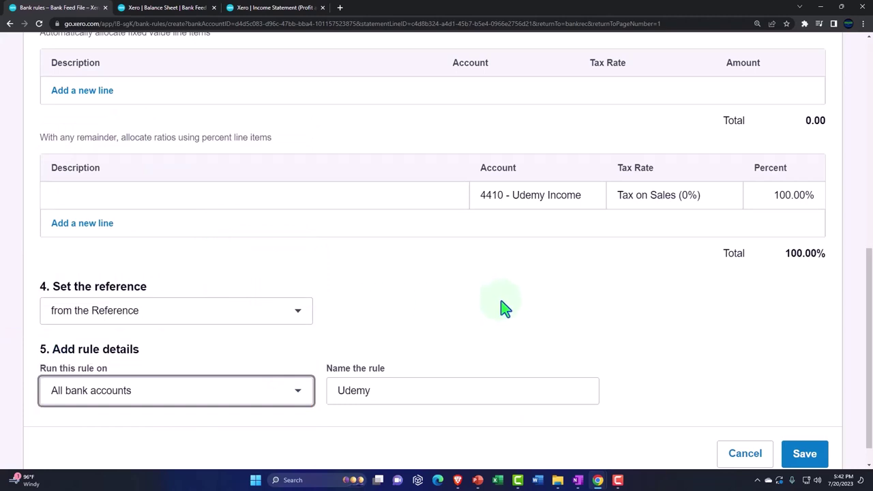
scroll(504, 308, down, 1)
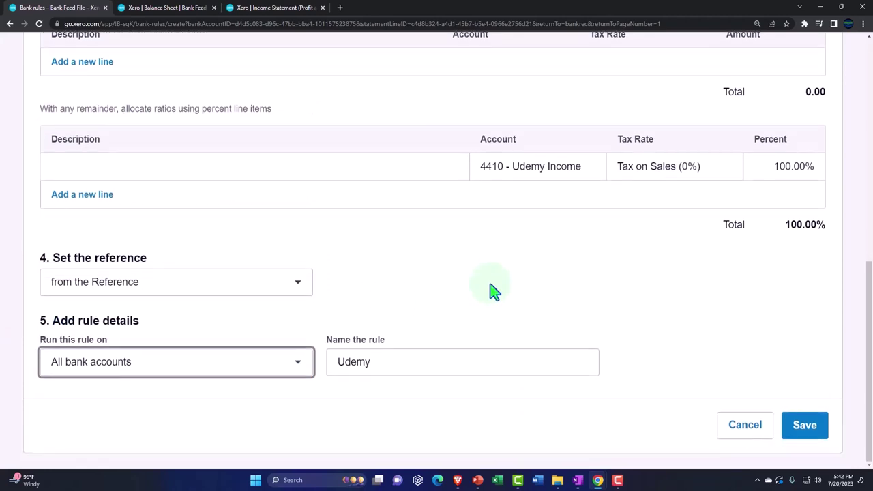
click(805, 426)
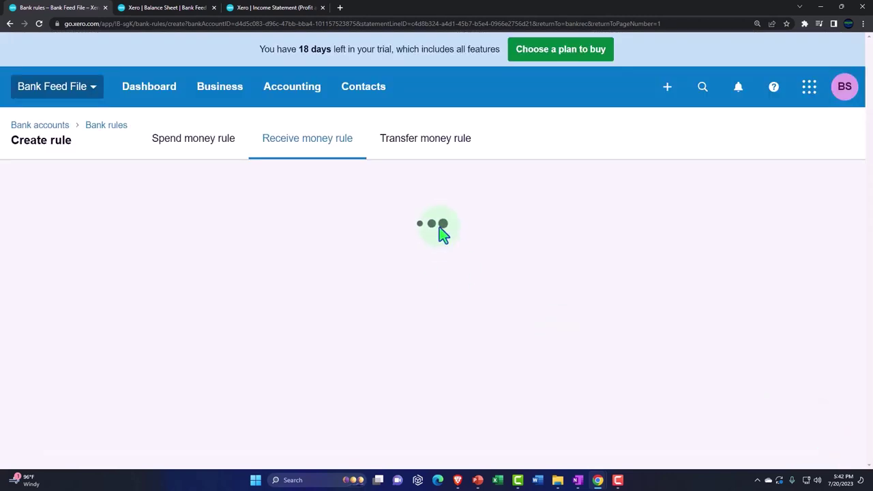
Reconcile all Udemy statement lines dated Aug 5 to Oct 8, 2022 using the Udemy rule
scroll(444, 212, down, 3)
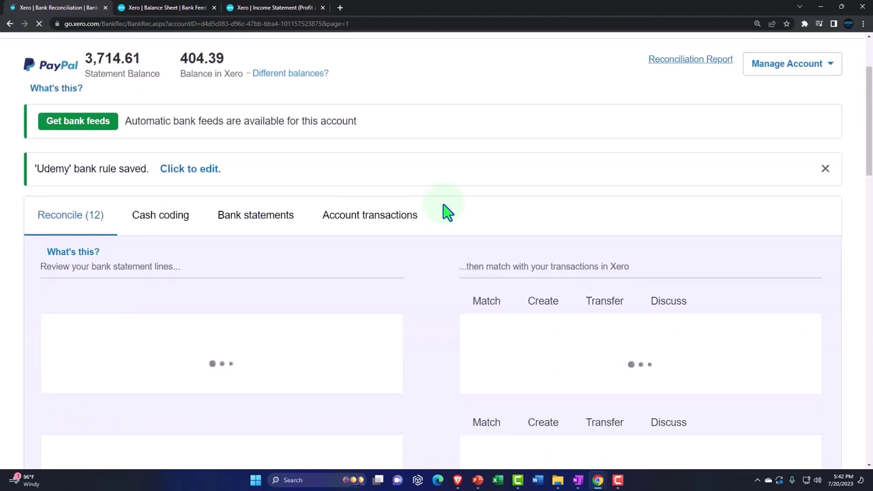
click(434, 287)
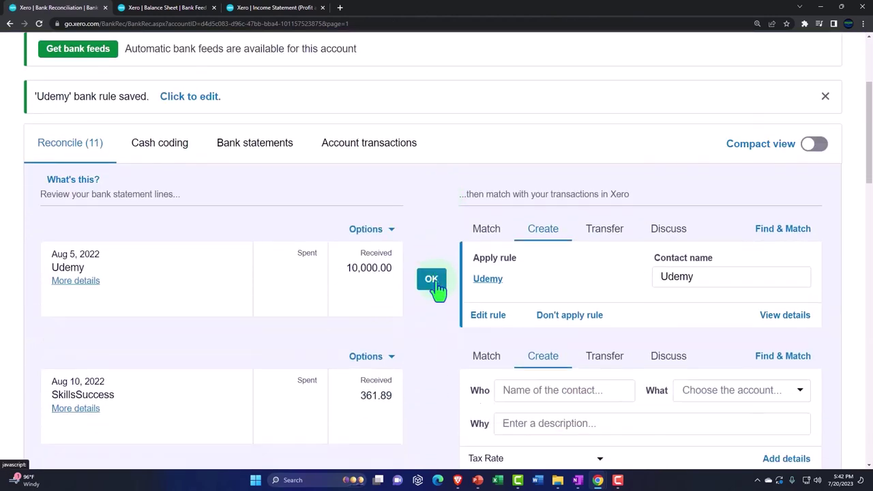
click(429, 233)
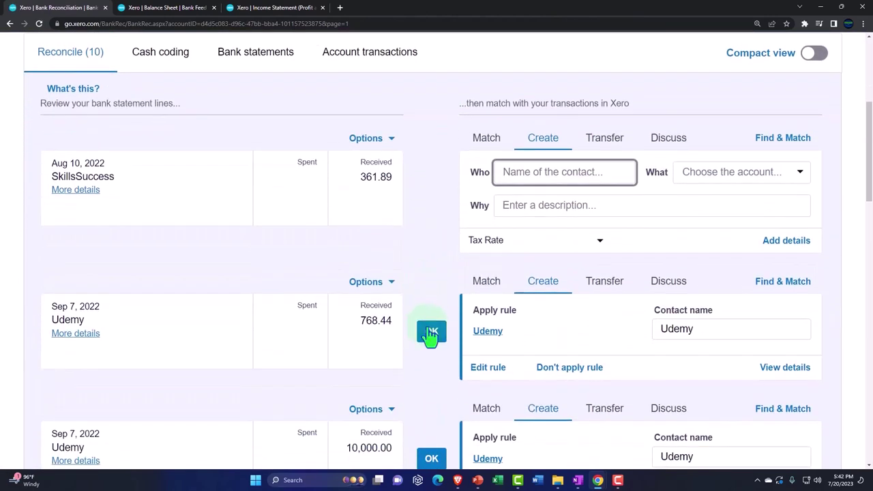
click(430, 333)
click(432, 341)
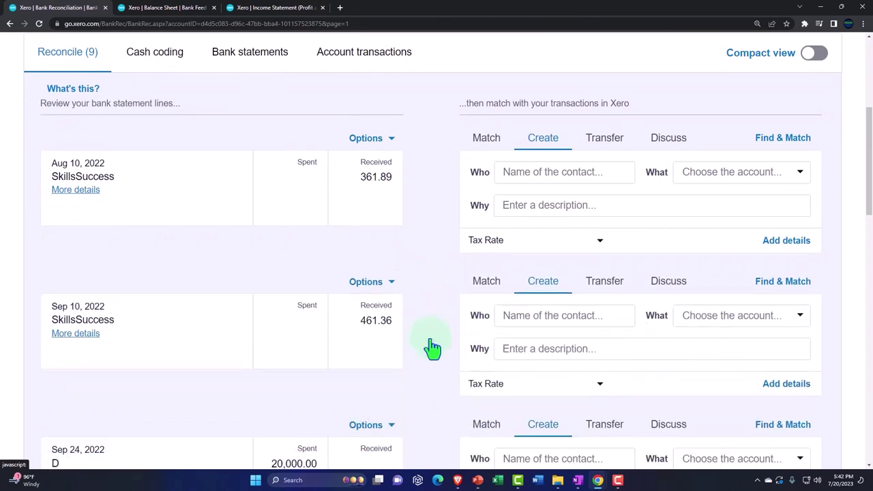
scroll(431, 346, down, 5)
scroll(432, 346, down, 4)
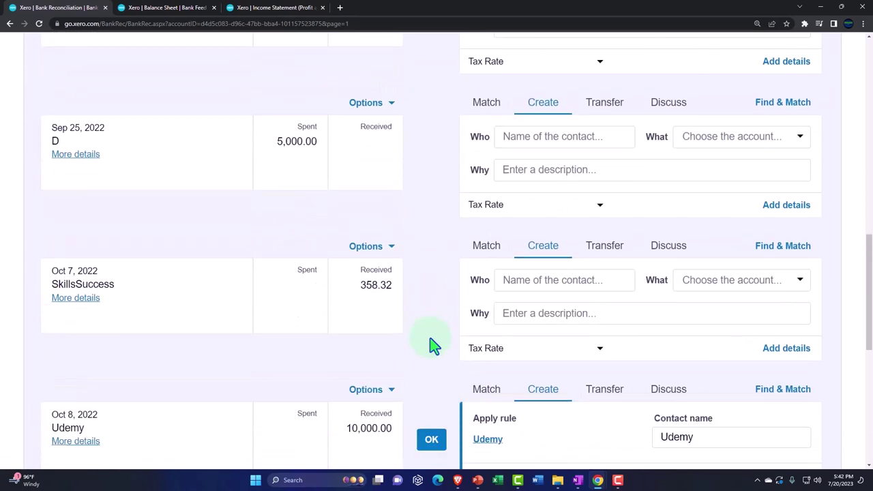
click(429, 272)
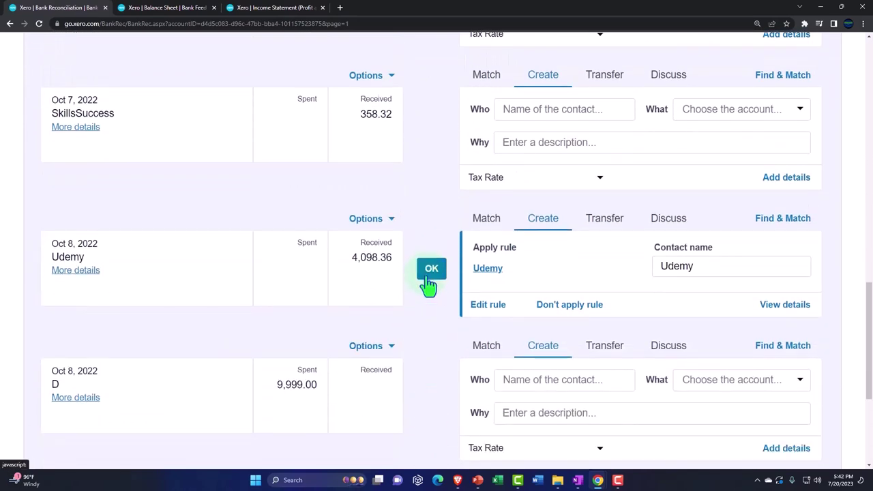
click(429, 274)
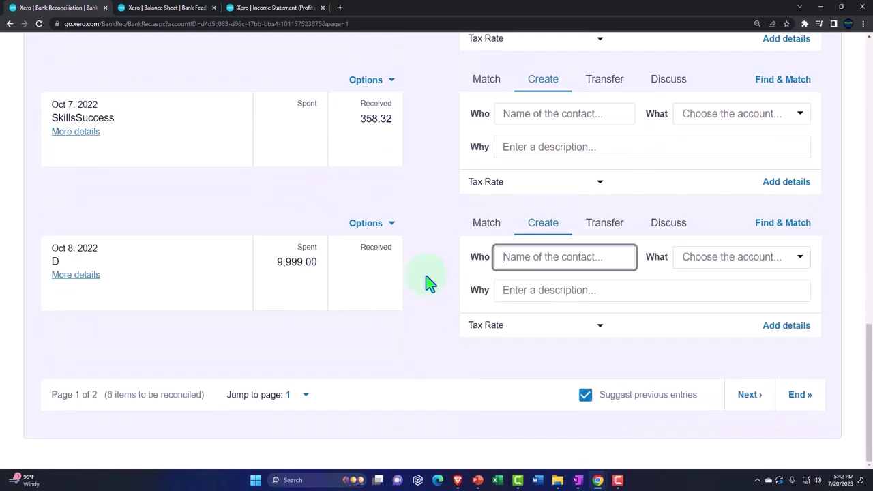
Refresh the Dec 31, 2022 balance sheet and check the PayPal balance
scroll(428, 283, up, 15)
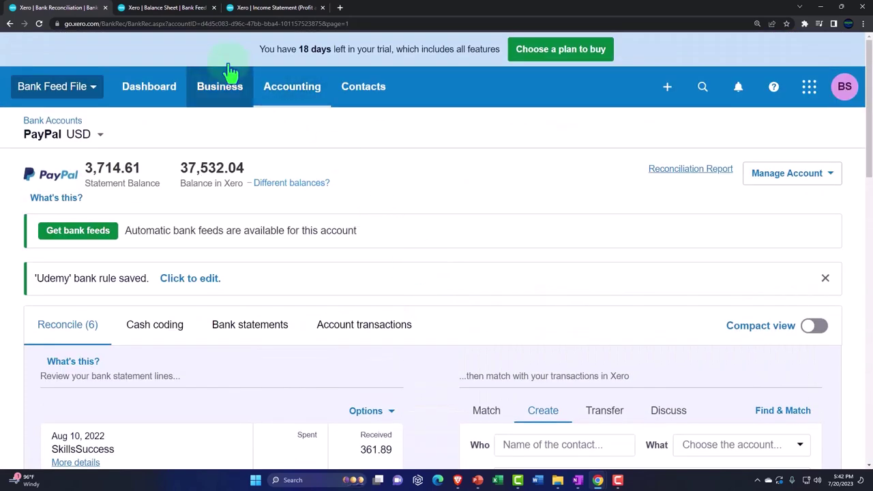
click(163, 8)
scroll(552, 199, up, 3)
click(761, 206)
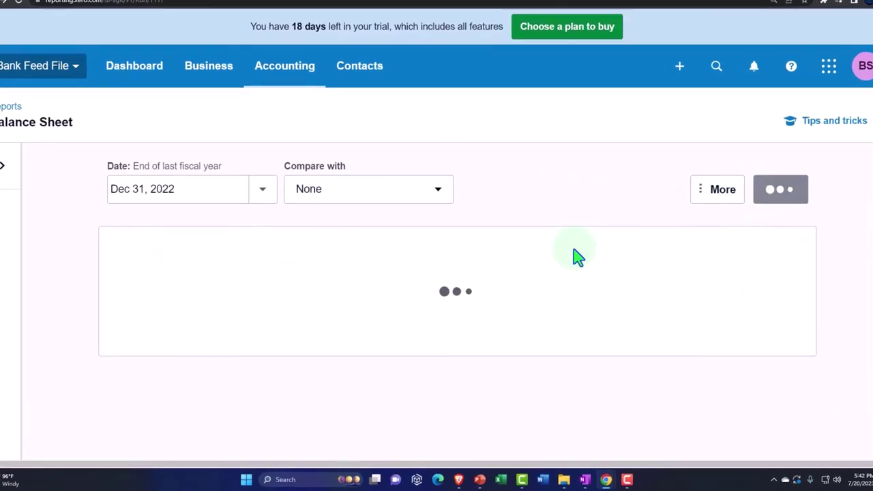
scroll(482, 242, down, 5)
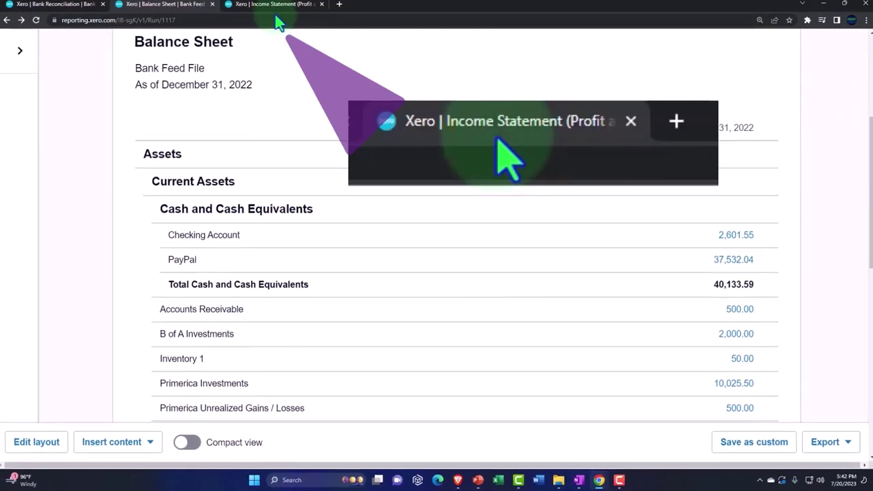
Refresh the 2022 income statement and check the Udemy Income line
click(276, 8)
scroll(531, 199, up, 3)
click(750, 160)
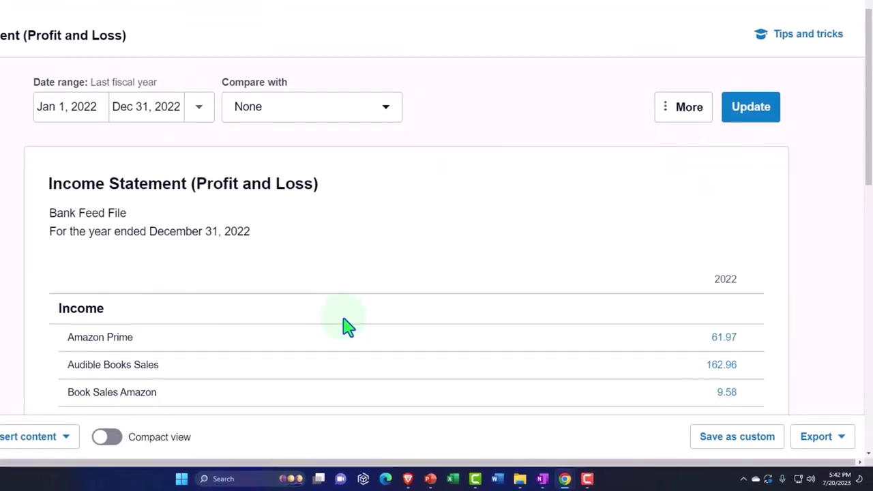
scroll(346, 327, down, 3)
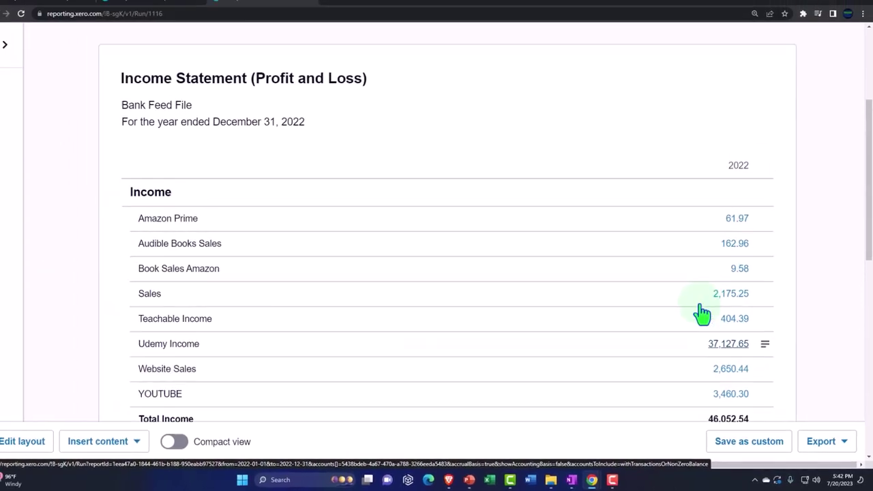
Return to the PayPal reconciliation and open the detailed entry form for the Aug 10, 2022 SkillsSuccess line of 361.89
click(61, 7)
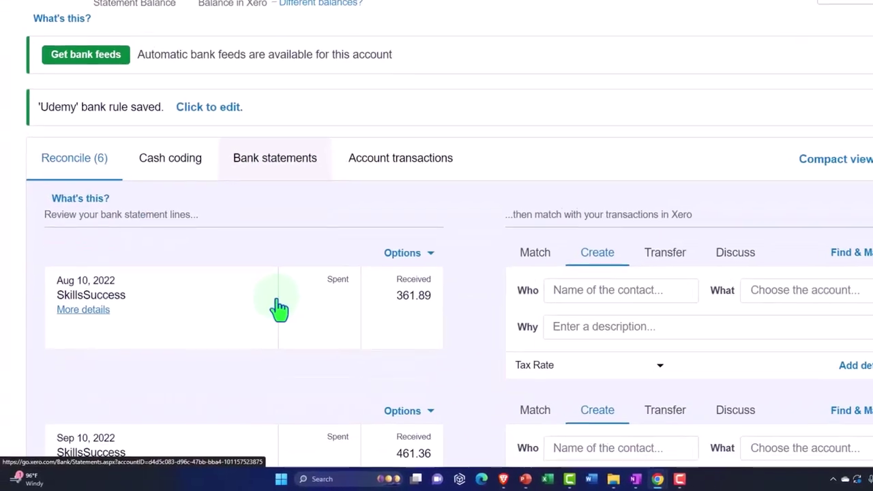
scroll(298, 295, down, 1)
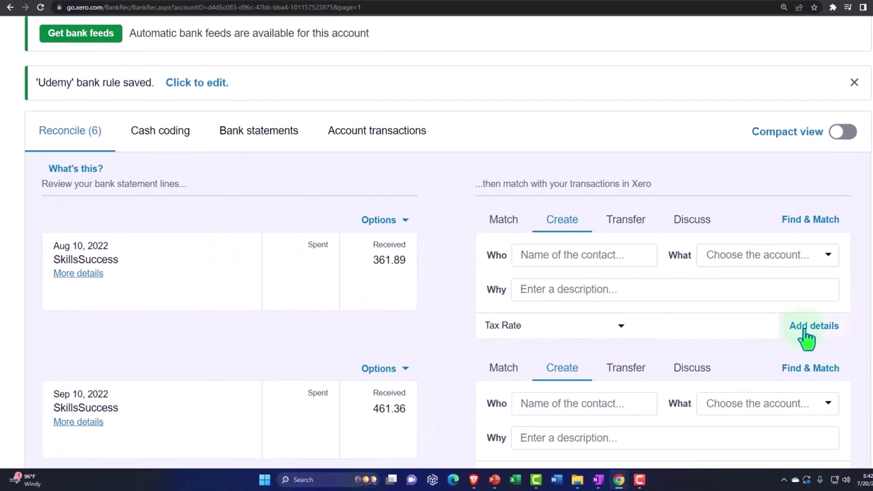
click(809, 328)
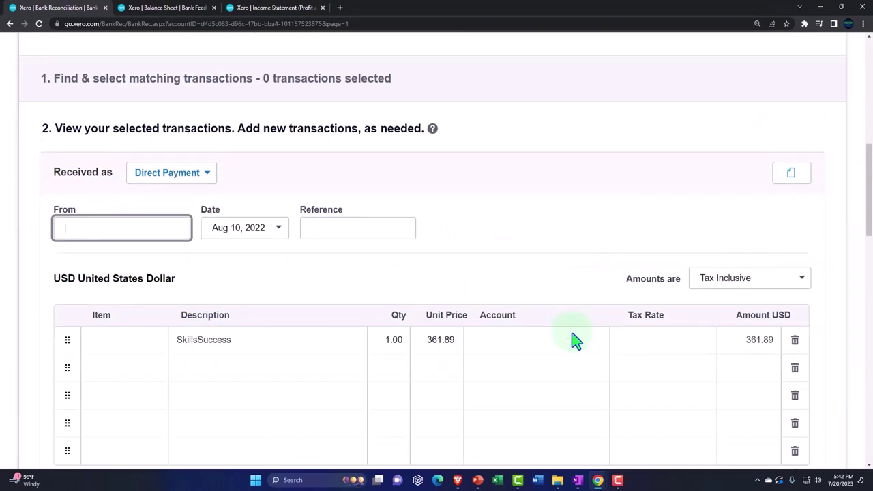
scroll(573, 341, down, 3)
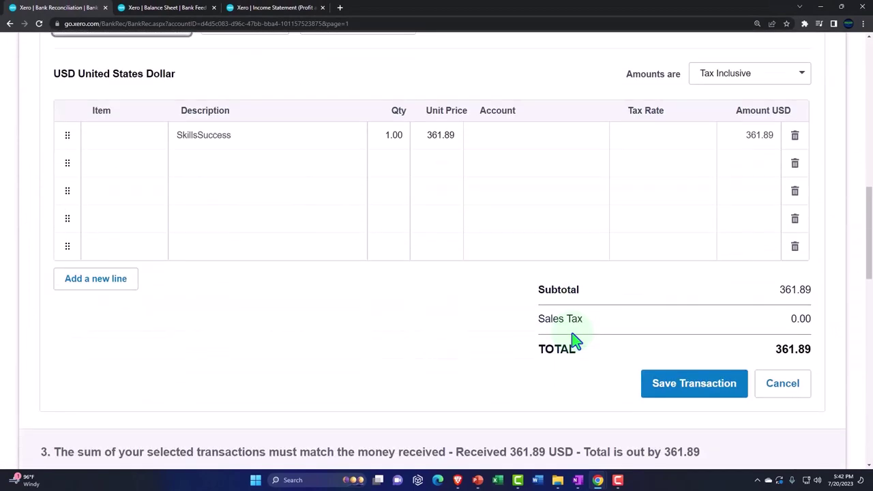
scroll(574, 338, down, 3)
scroll(573, 340, down, 2)
scroll(450, 341, up, 7)
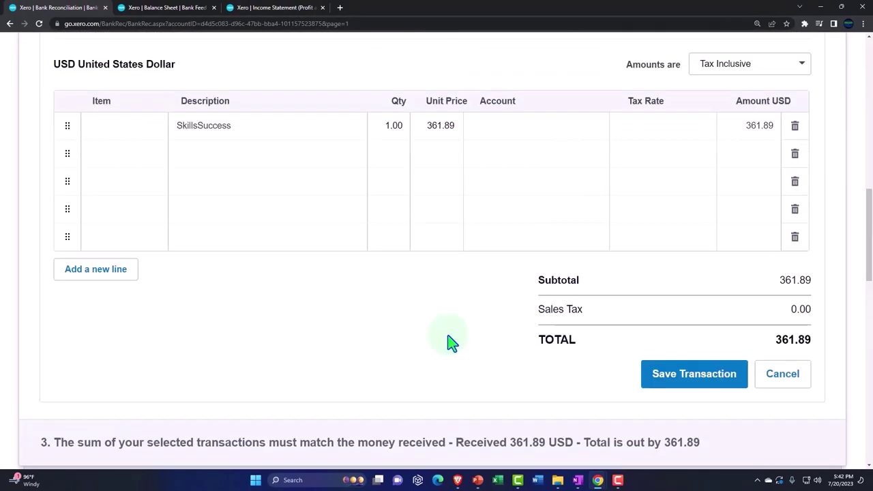
Look through the account list on the SkillsSuccess line item for a suitable income account and the next free code
click(516, 285)
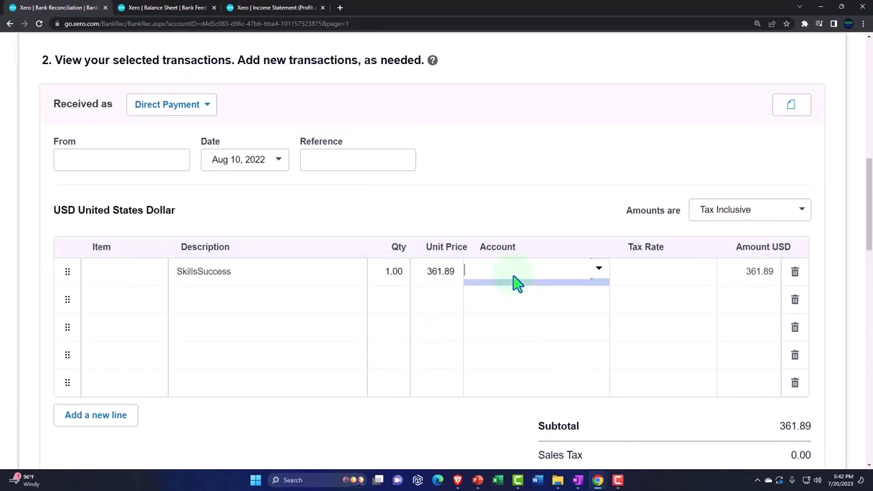
click(600, 276)
scroll(577, 204, down, 10)
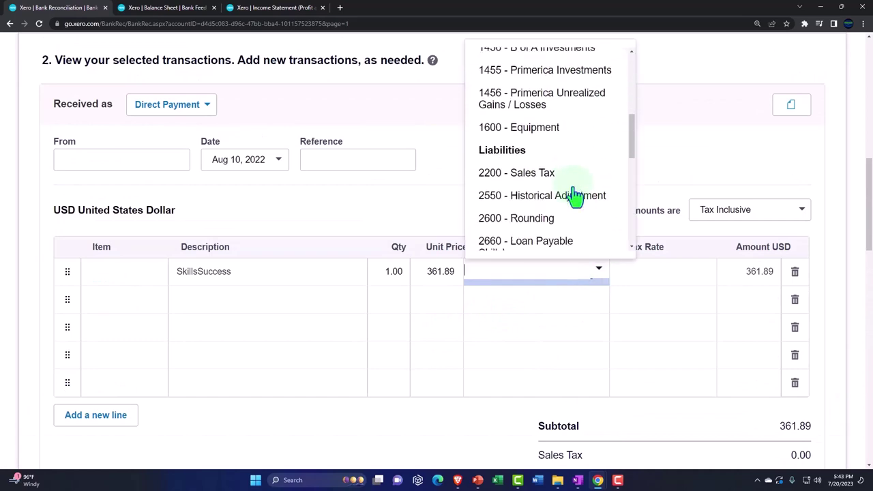
scroll(575, 195, down, 2)
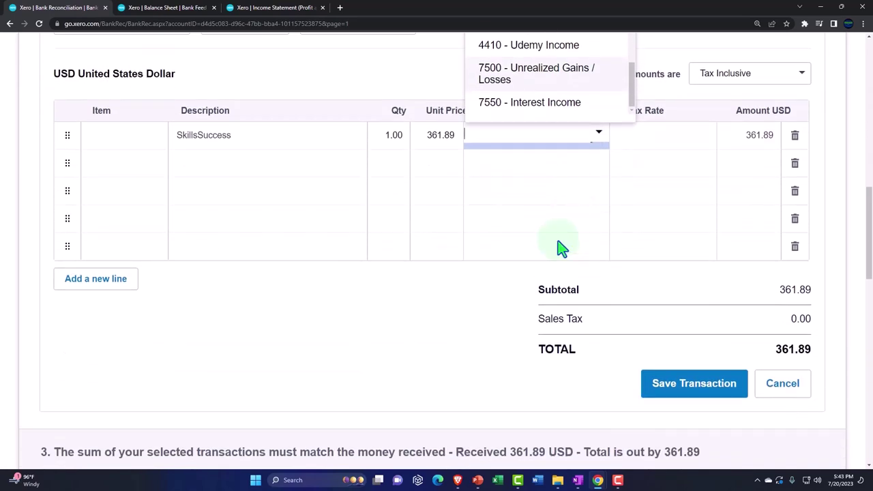
scroll(561, 247, up, 3)
click(595, 317)
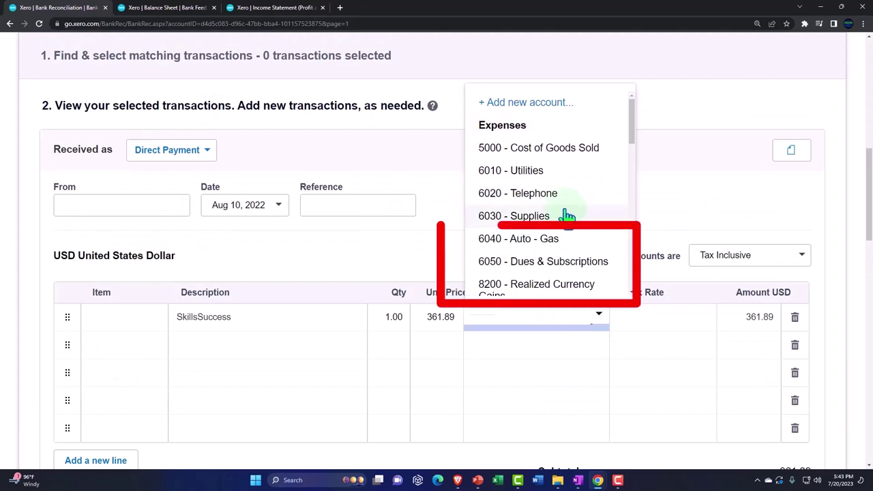
scroll(569, 213, down, 4)
scroll(568, 216, down, 6)
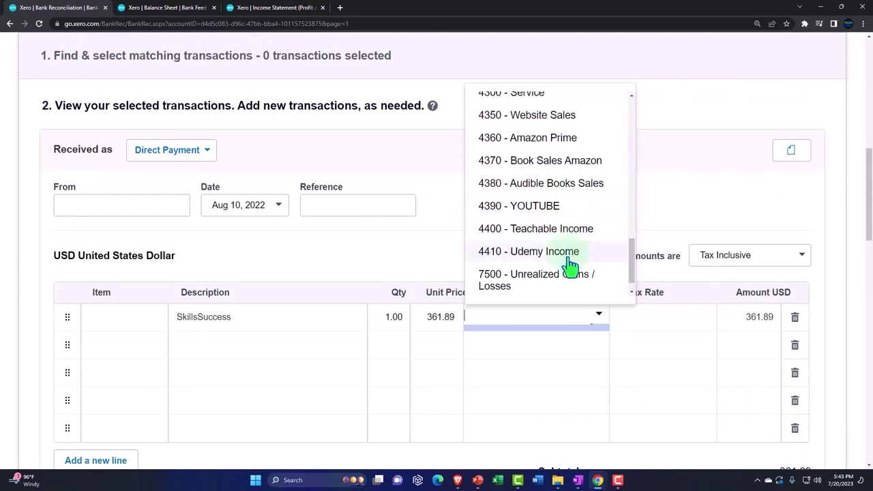
scroll(570, 273, up, 10)
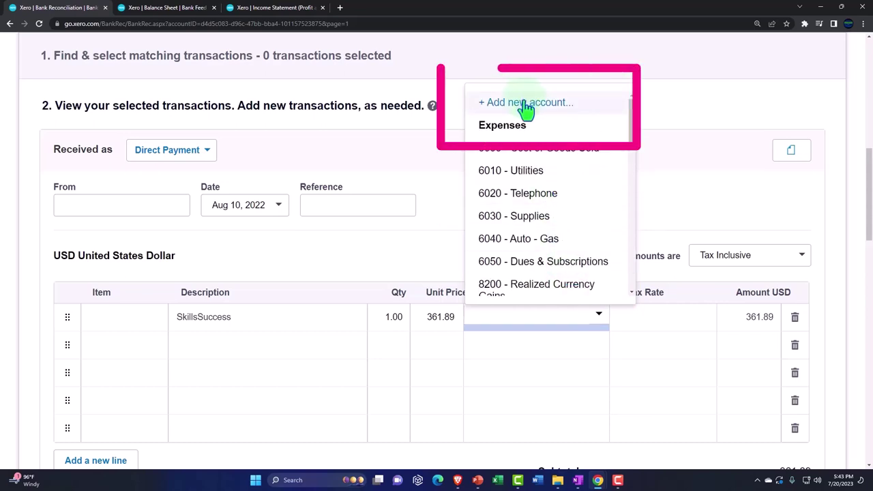
Create a Revenue account with code 4420 named SkillSuccess from the SkillsSuccess line item
click(527, 103)
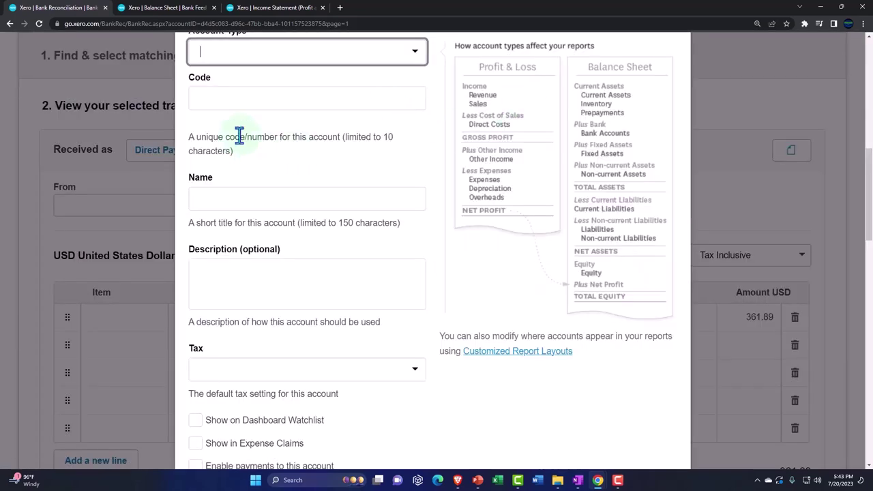
click(220, 101)
text(4420)
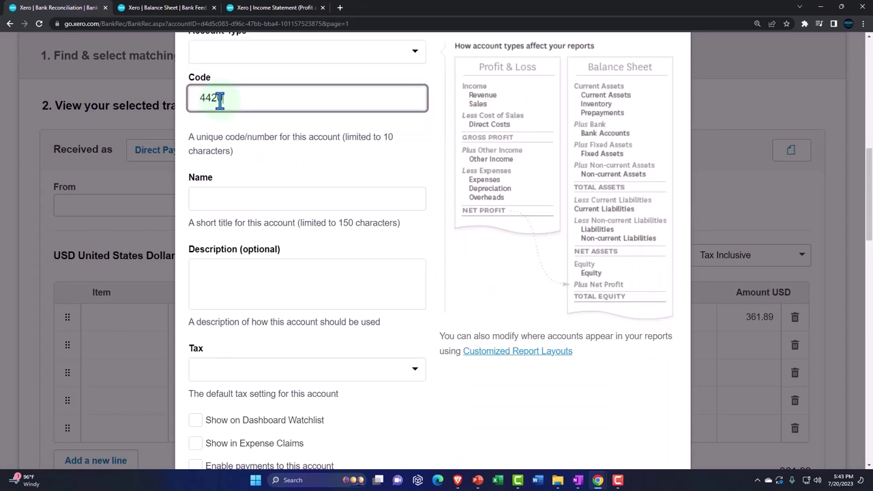
scroll(219, 97, up, 2)
click(287, 146)
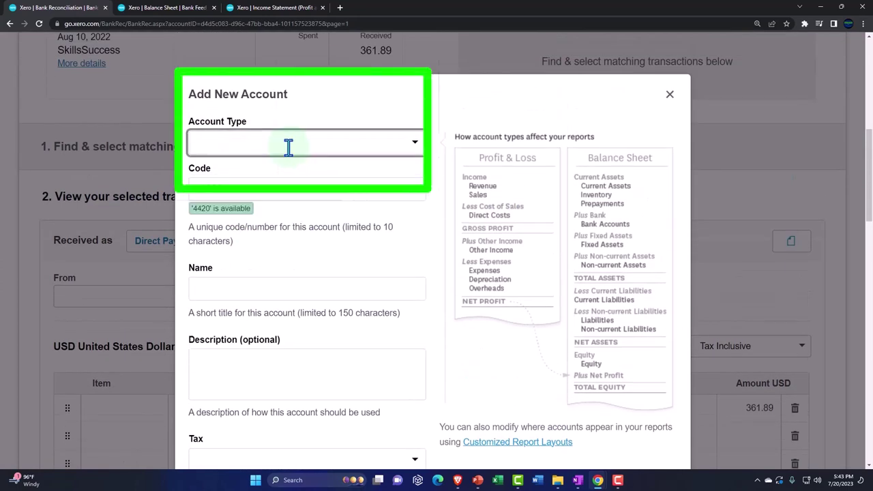
text(rev)
click(249, 174)
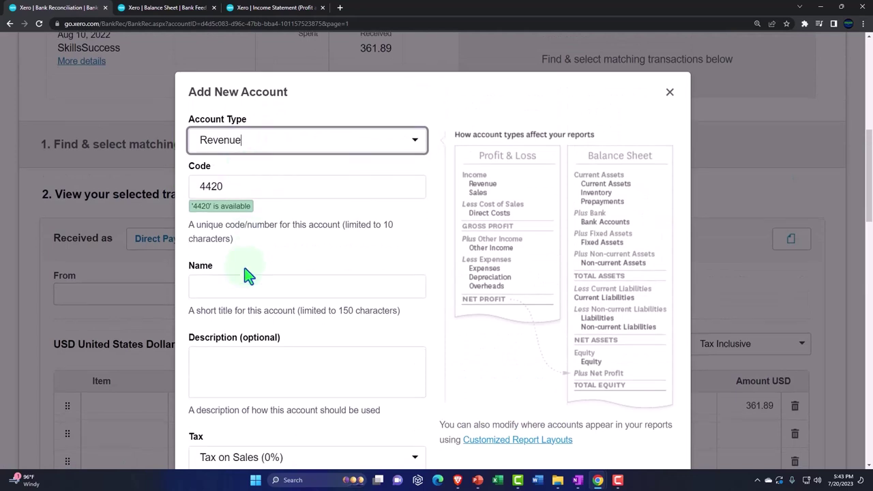
click(238, 288)
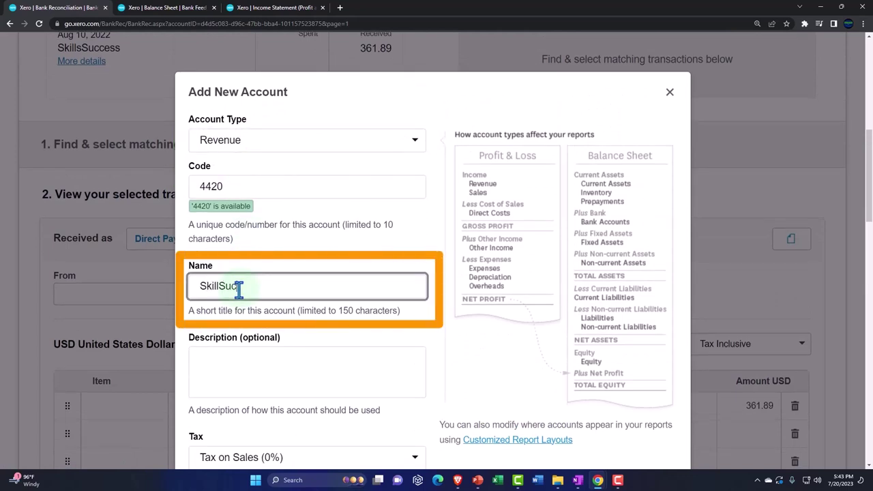
key(Tab)
scroll(242, 295, down, 3)
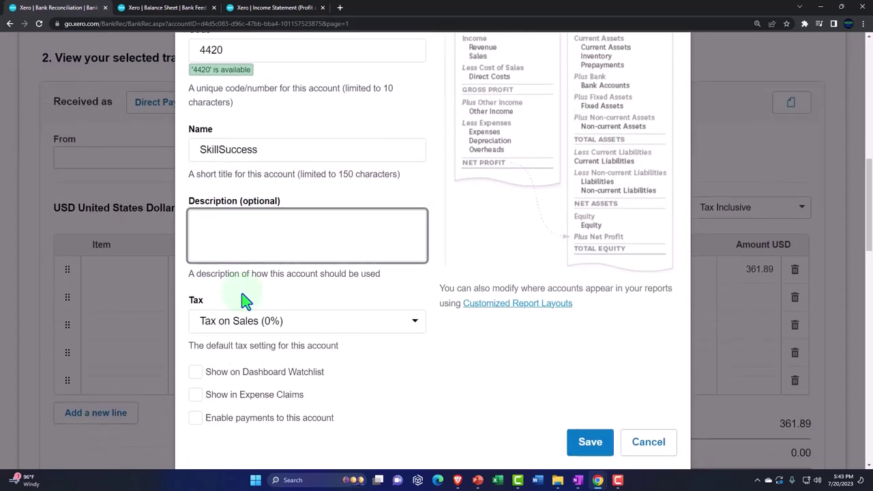
click(589, 401)
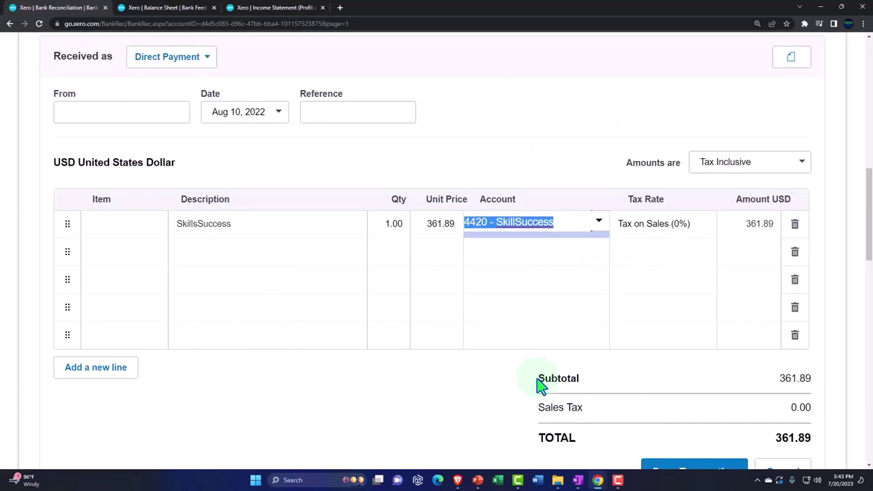
Start a new bank rule from the Aug 10, 2022 SkillsSuccess statement line
scroll(532, 372, up, 4)
scroll(526, 366, up, 2)
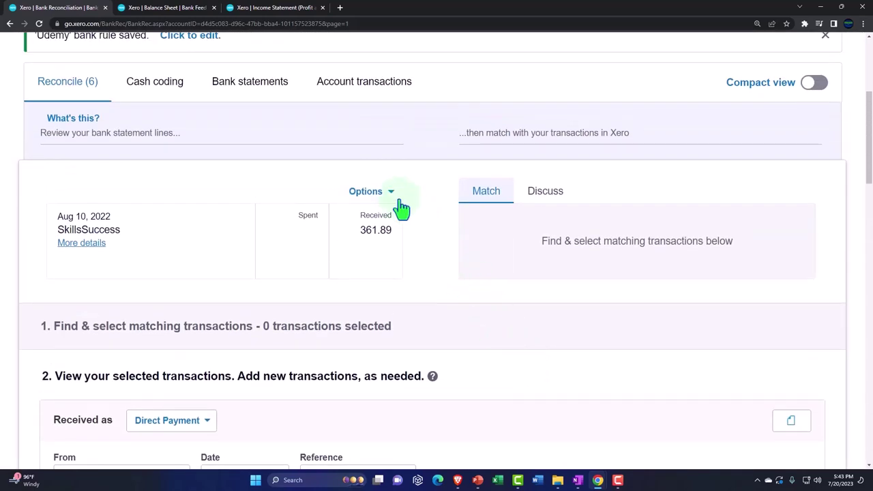
scroll(400, 205, down, 5)
scroll(392, 222, up, 5)
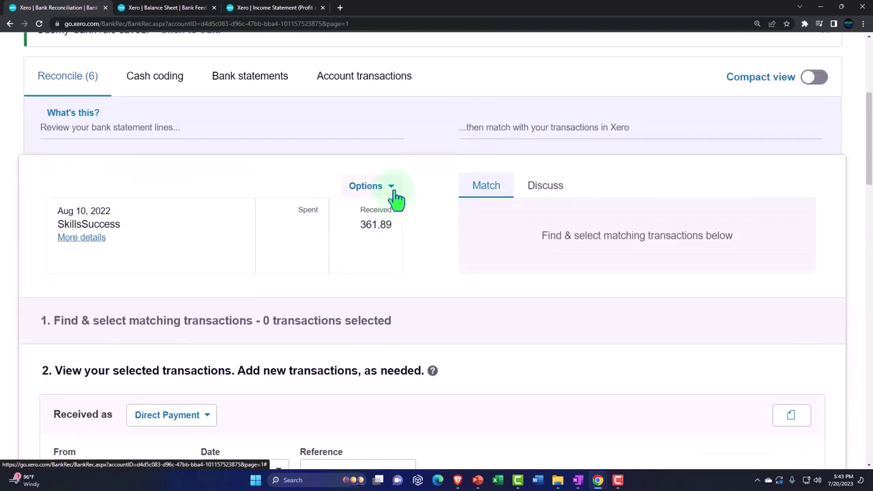
click(394, 190)
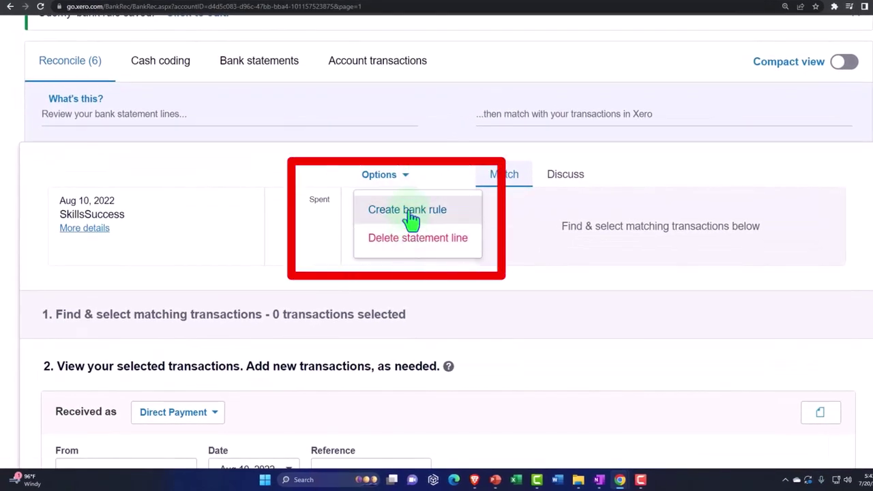
click(409, 210)
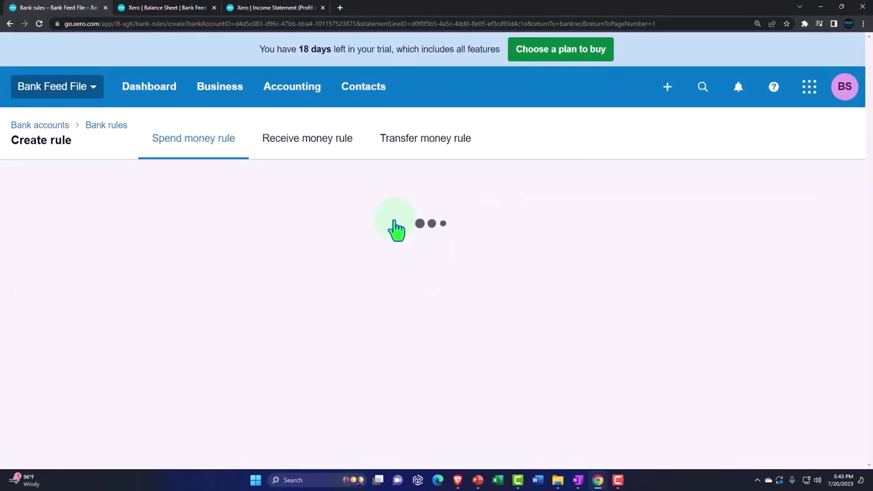
Set the rule's condition to match when any text field contains SkillsSuccess
scroll(352, 277, down, 2)
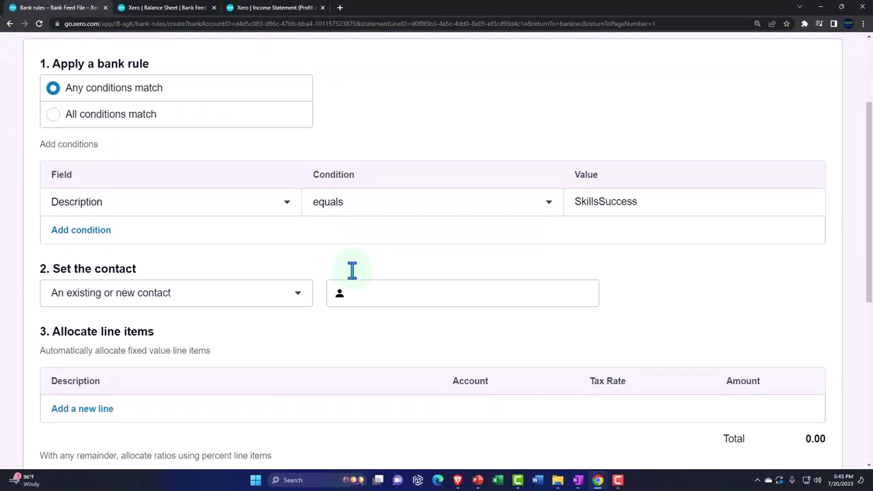
click(259, 208)
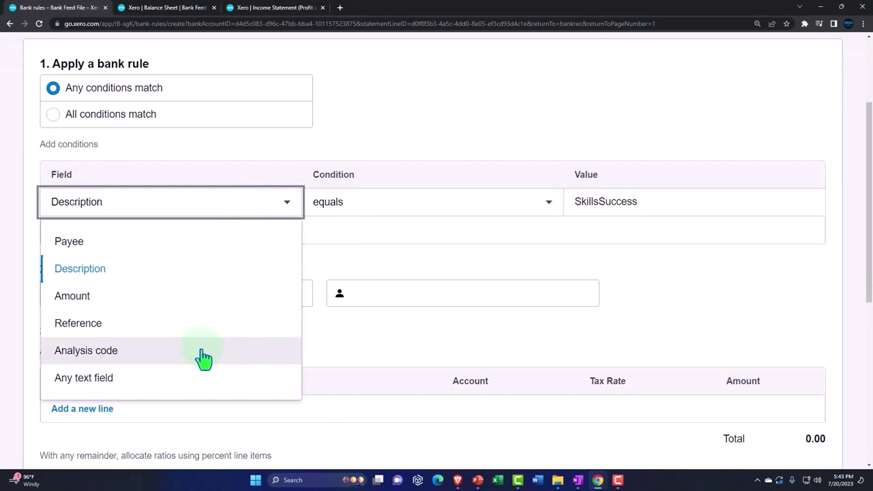
click(194, 378)
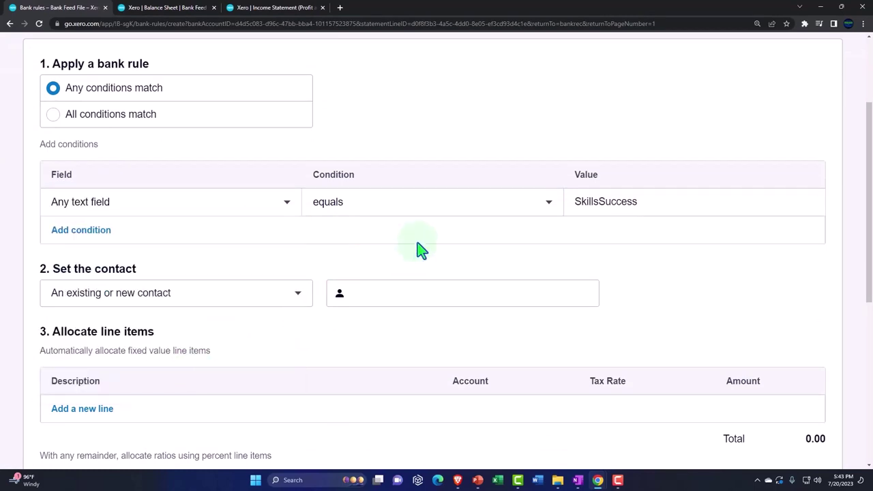
click(439, 208)
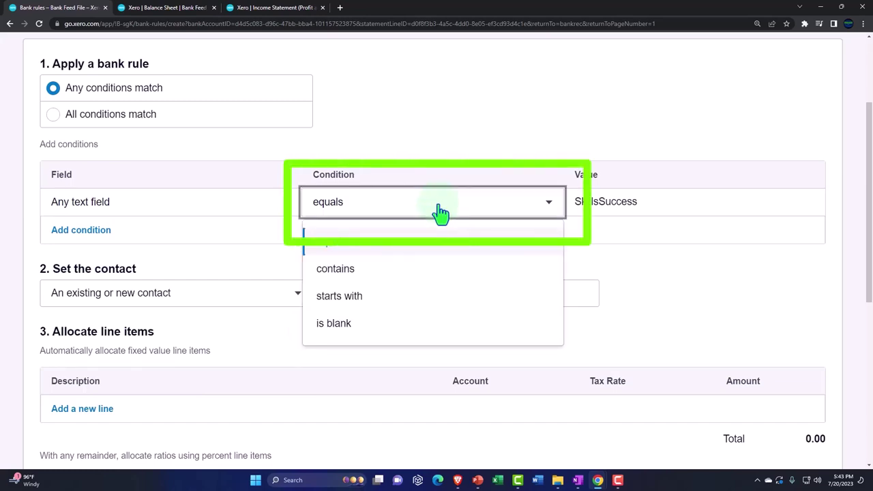
click(408, 273)
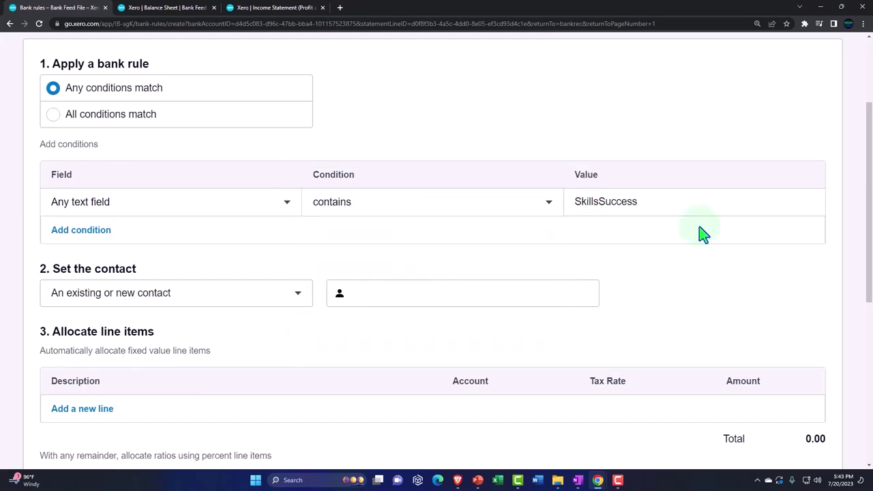
Reuse the condition's value SkillsSuccess as the rule's existing or new contact
click(695, 200)
key(ctrl+c)
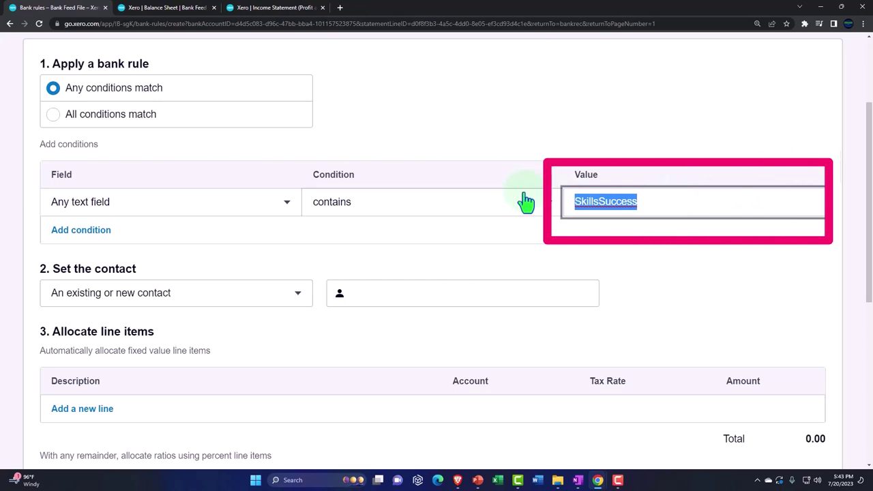
click(296, 299)
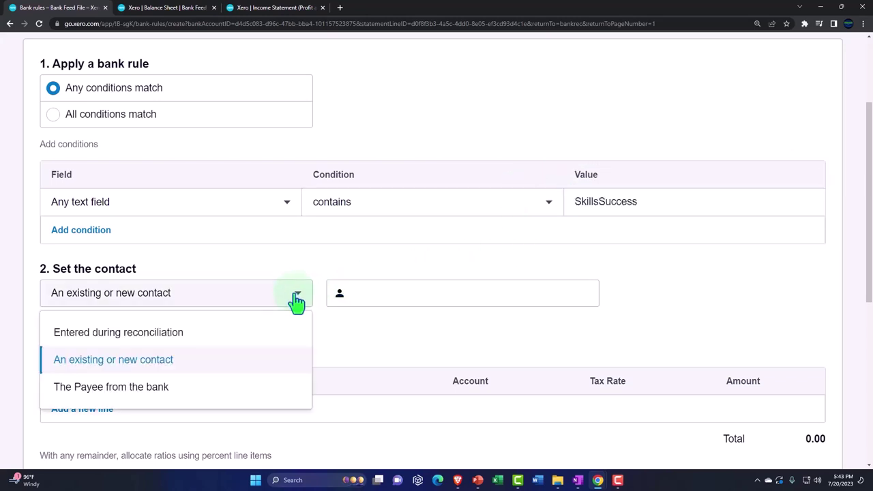
click(415, 292)
key(ctrl+v)
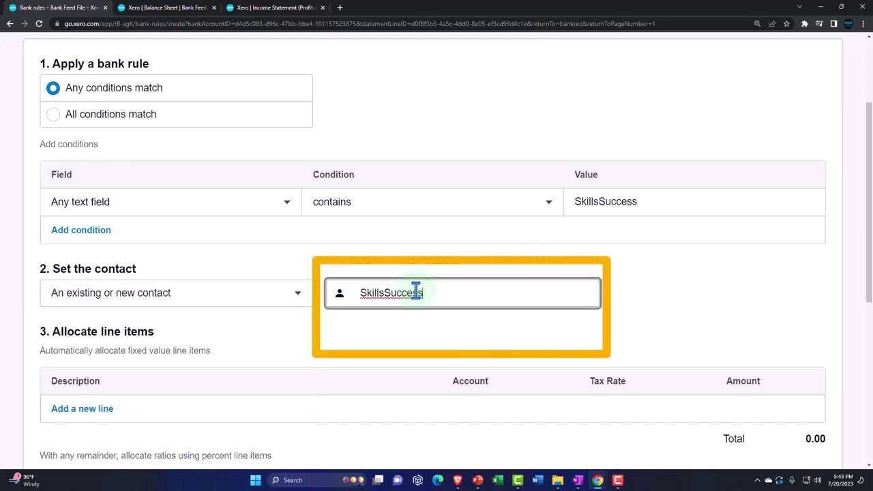
click(418, 341)
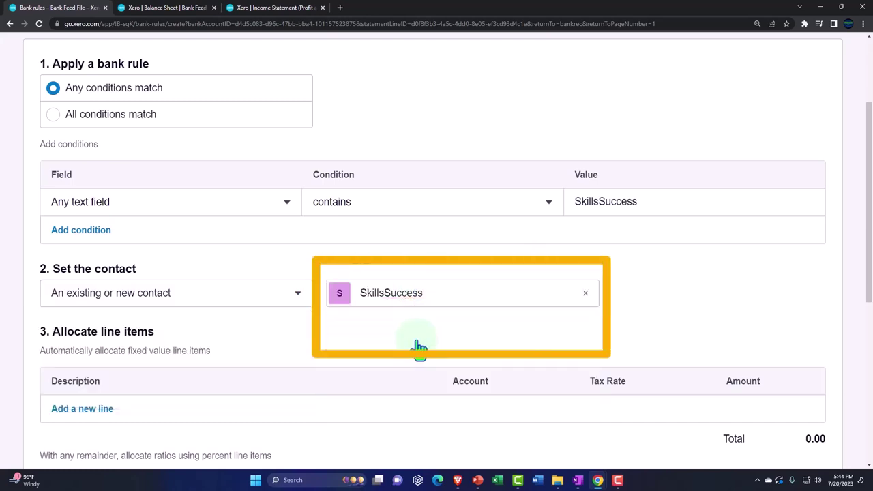
Allocate the rule's percent line item to the revenue account 4420 - SkillSuccess
scroll(419, 346, down, 3)
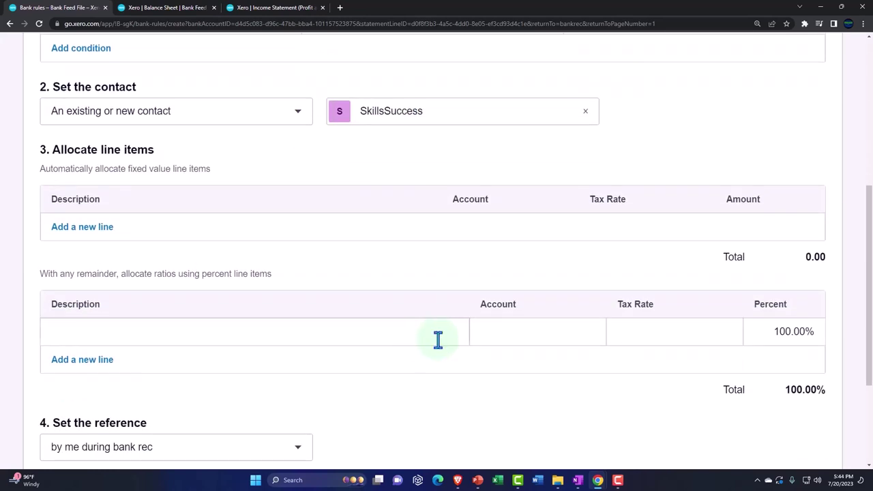
key(ctrl+v)
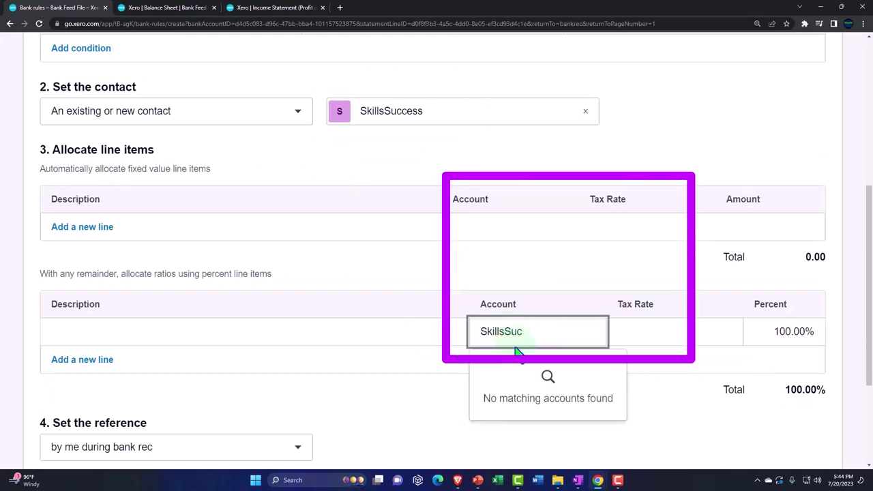
key(BackSpace)
key(BackSpace)
key(BackSpace)
key(BackSpace)
key(BackSpace)
key(BackSpace)
key(BackSpace)
key(BackSpace)
key(BackSpace)
text(Sc)
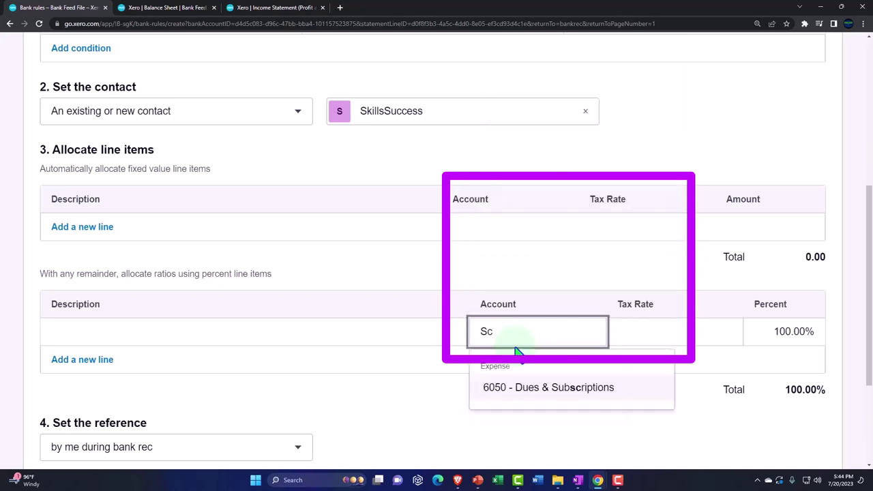
key(BackSpace)
text(k)
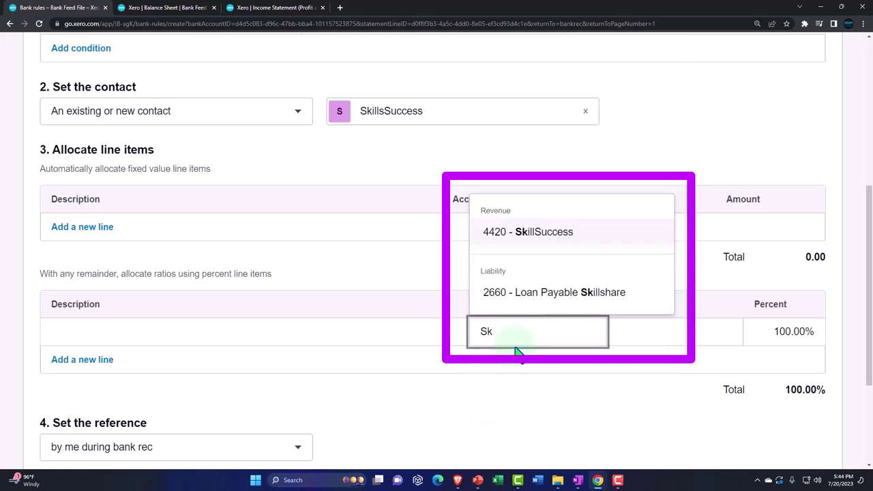
click(541, 236)
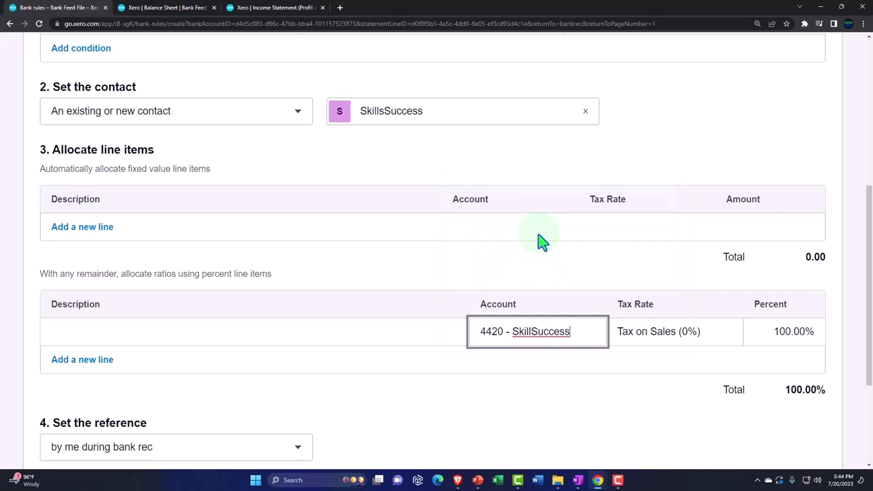
Set the rule's reference to come from the Reference, run it on all bank accounts, and save the rule
scroll(538, 252, down, 1)
scroll(538, 332, down, 1)
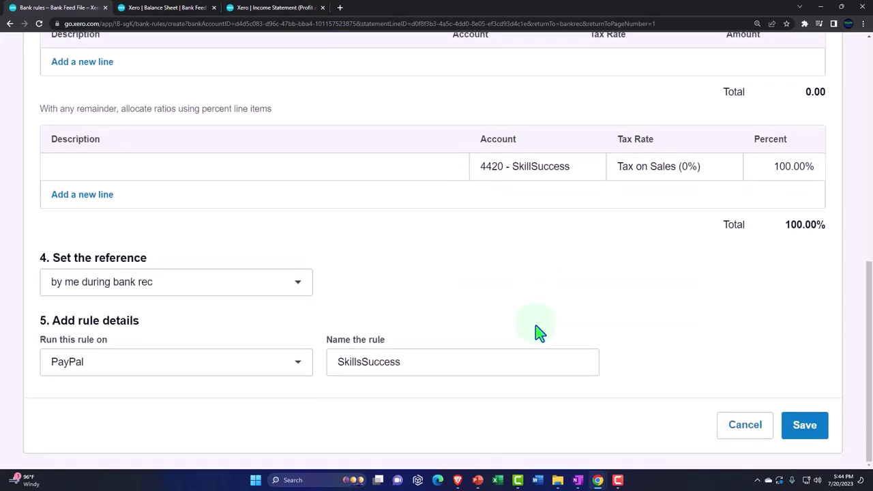
click(299, 284)
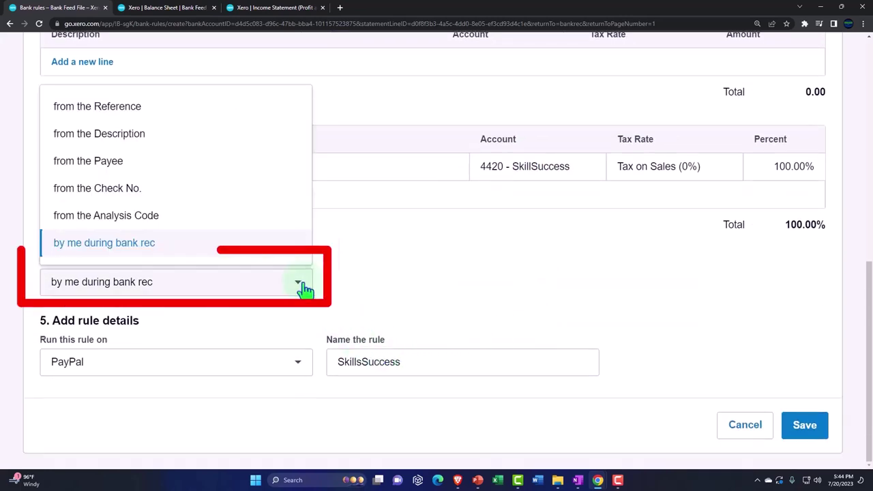
click(121, 108)
click(272, 370)
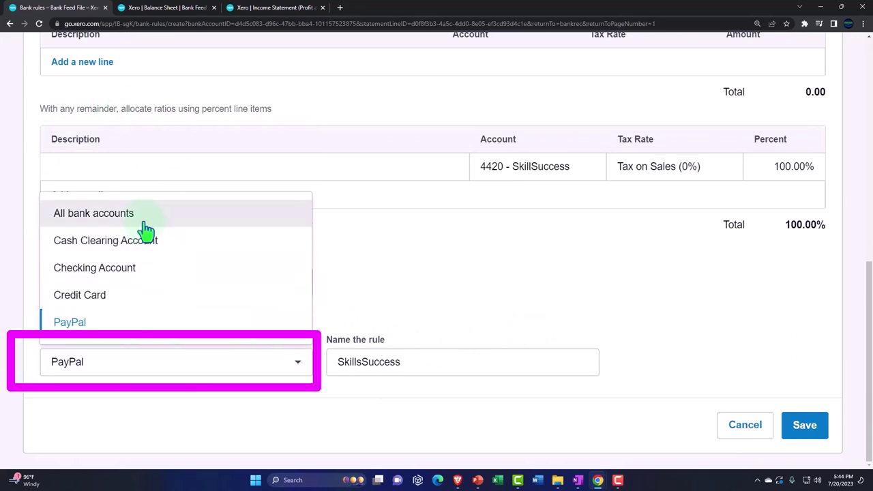
click(143, 219)
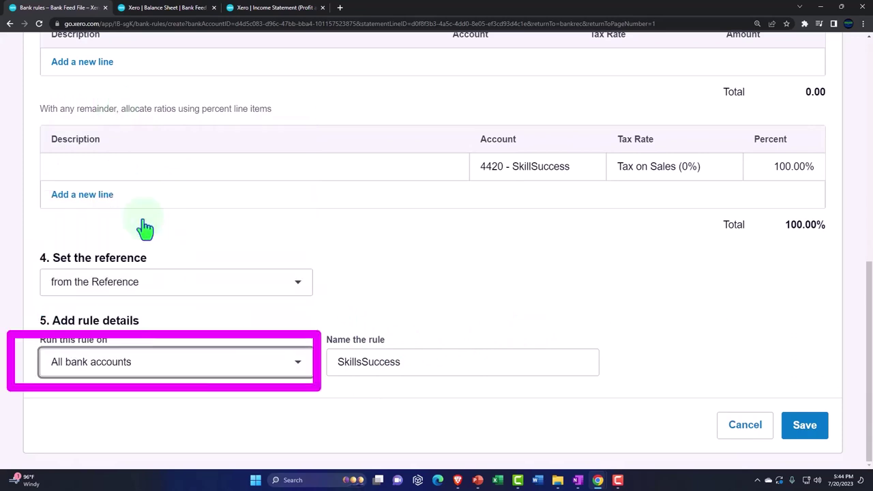
click(805, 426)
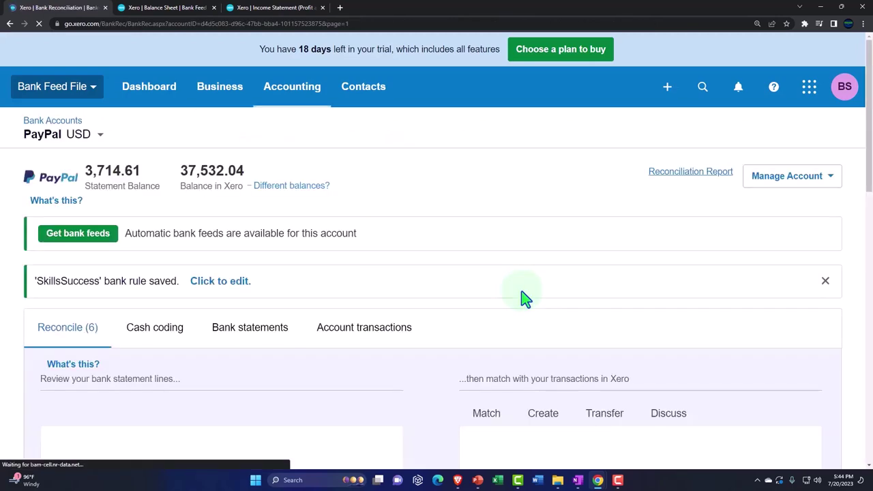
Reconcile the Aug 10, Sep 10 and Oct 7, 2022 SkillsSuccess lines using the SkillsSuccess rule
scroll(522, 296, down, 3)
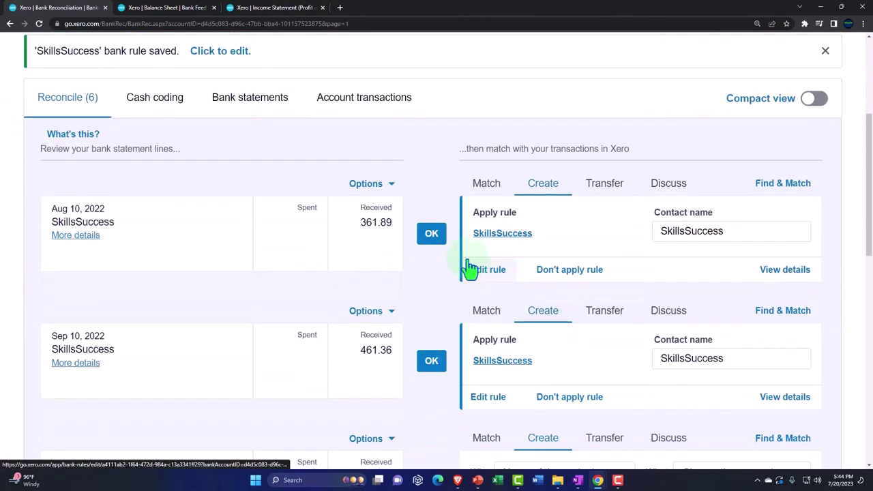
click(432, 236)
click(432, 236)
scroll(434, 248, down, 4)
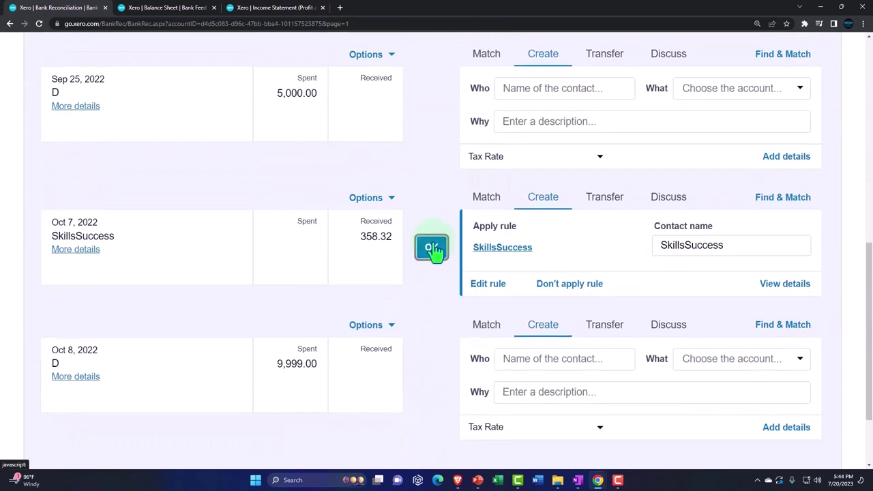
click(432, 248)
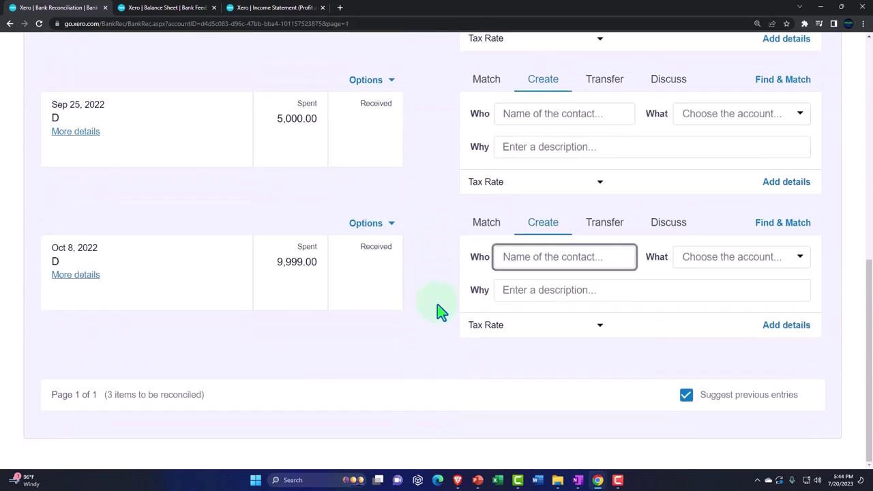
Refresh the balance sheet as of Dec 31, 2022 and check the PayPal line under cash and cash equivalents
scroll(440, 311, up, 3)
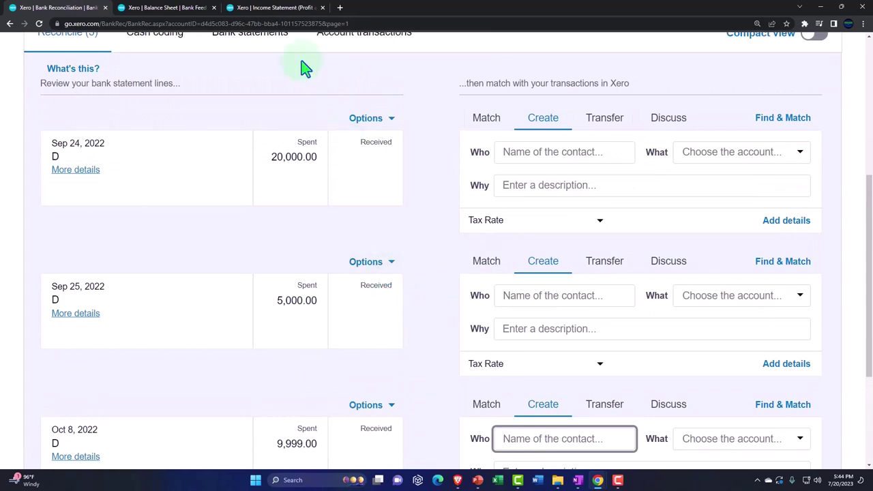
click(156, 8)
scroll(579, 238, up, 3)
click(757, 204)
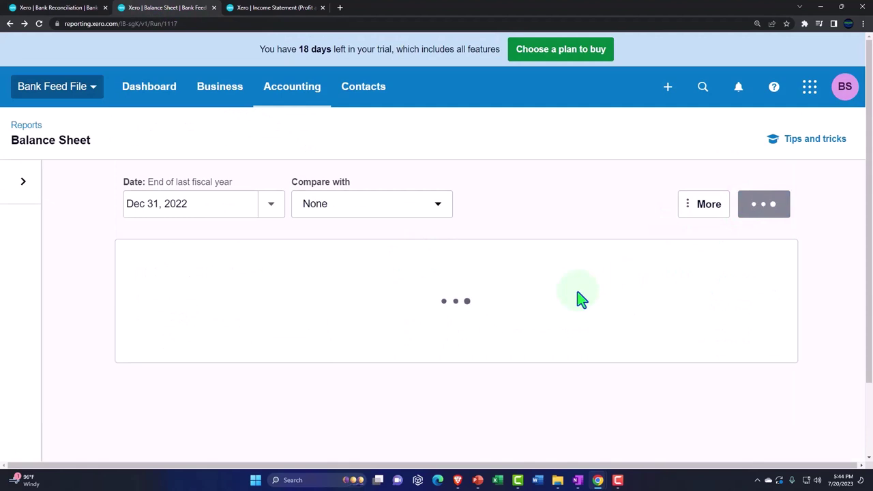
scroll(578, 299, down, 1)
scroll(578, 298, down, 4)
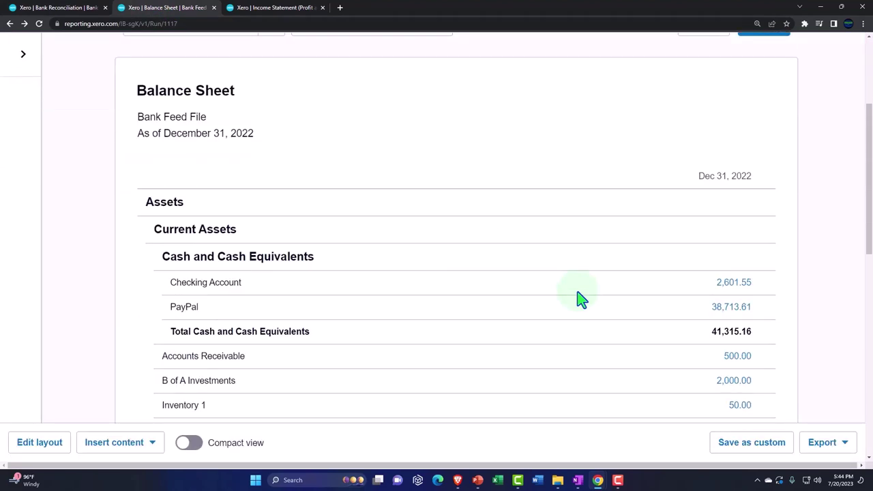
key(ctrl+plus)
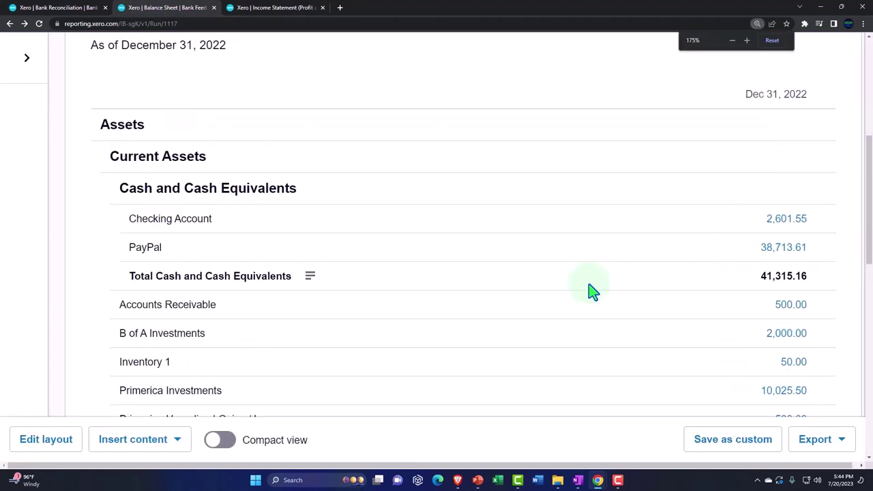
Refresh the 2022 income statement to check the SkillSuccess income line, then return to the PayPal reconciliation
click(292, 15)
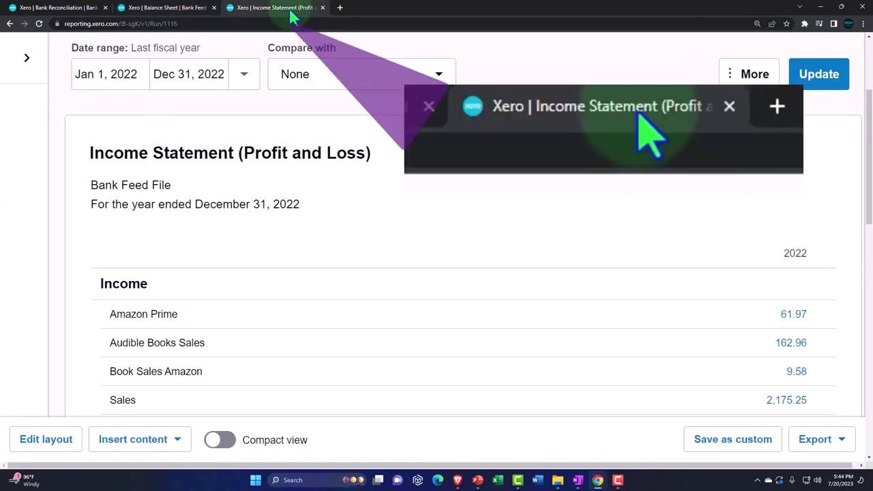
click(816, 85)
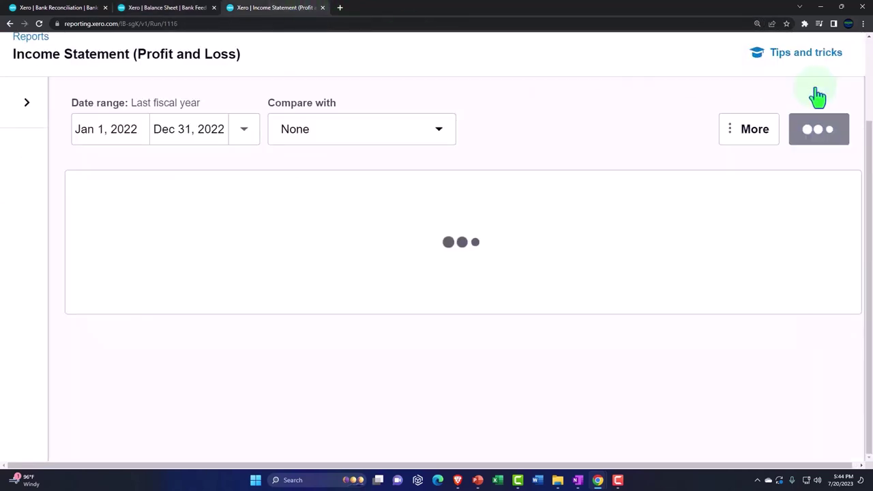
scroll(628, 204, down, 1)
scroll(593, 198, down, 1)
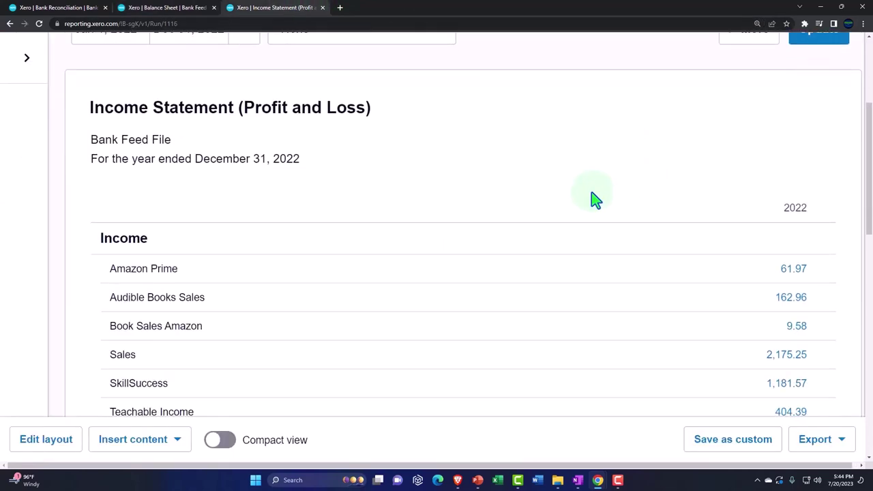
scroll(593, 198, down, 3)
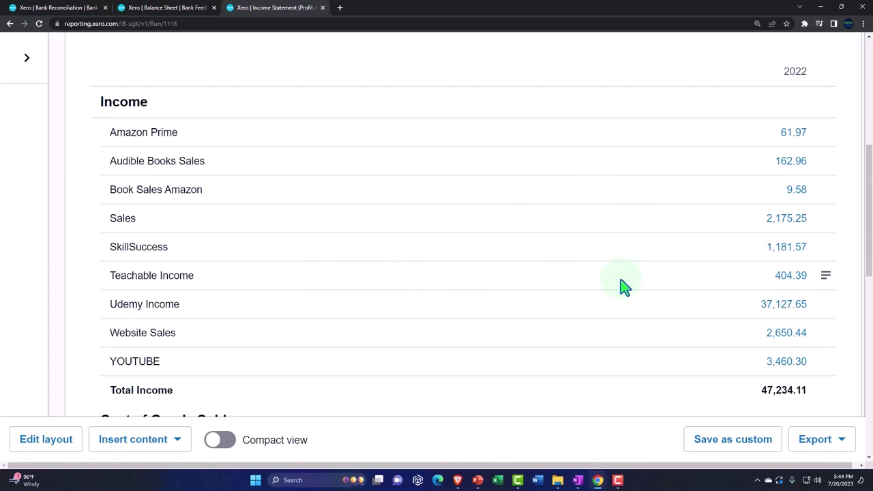
click(70, 10)
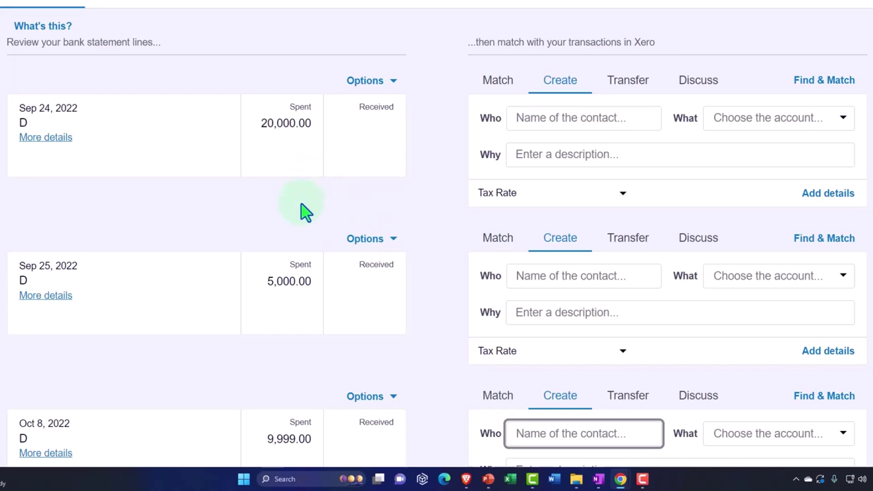
Leave the PayPal reconciliation and open the Checking Account's bank statement lines for reconciliation
scroll(302, 230, up, 4)
scroll(302, 230, up, 1)
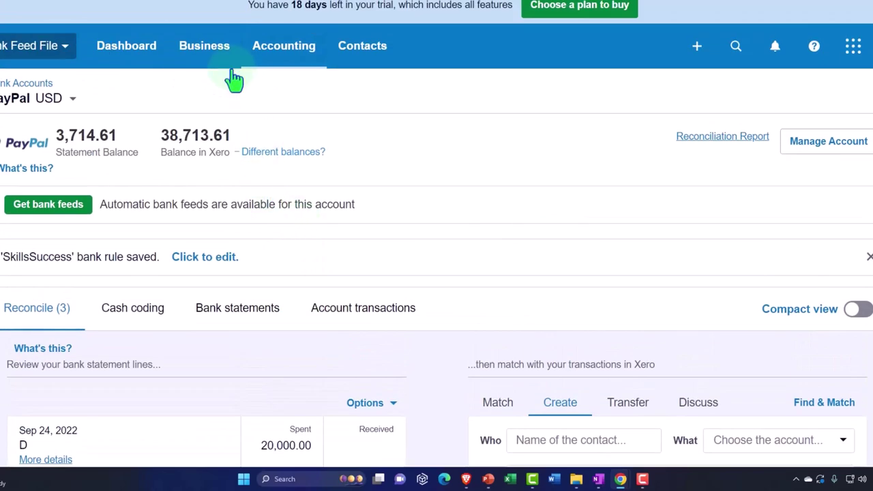
click(282, 53)
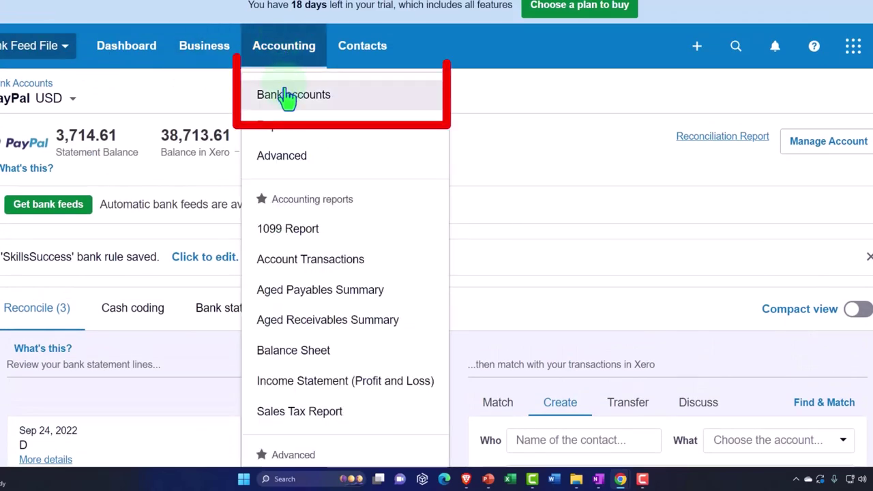
click(286, 68)
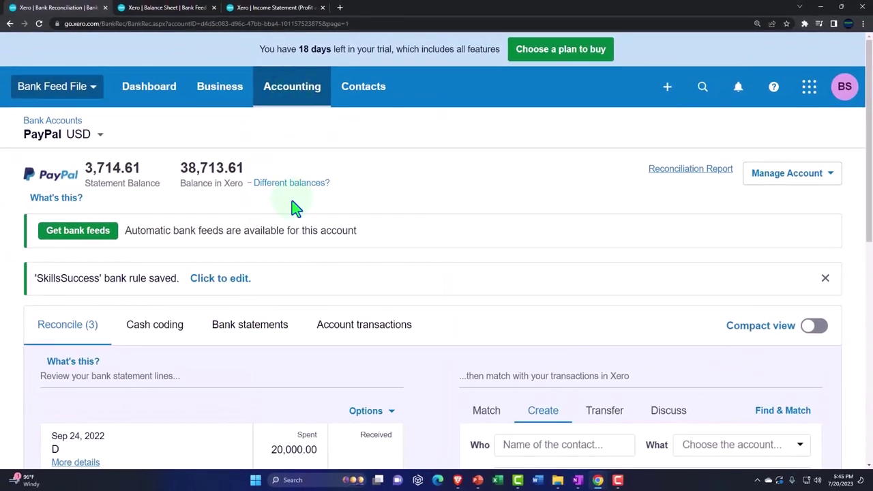
click(305, 100)
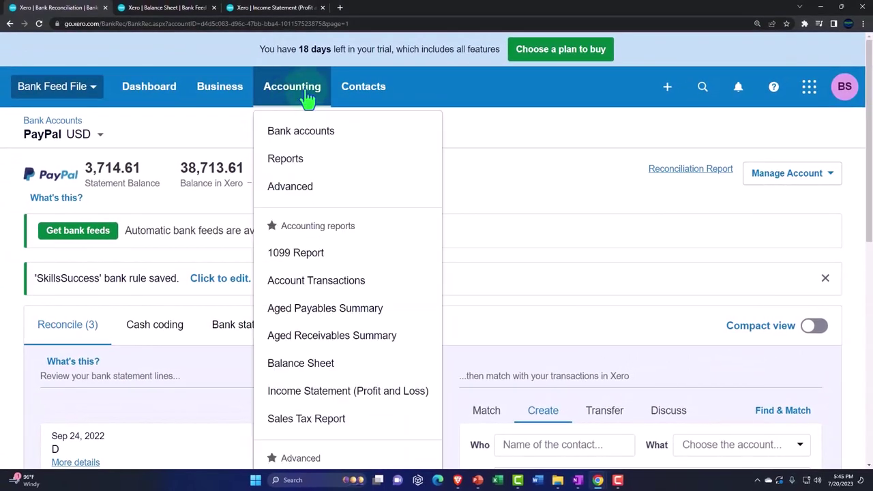
click(306, 129)
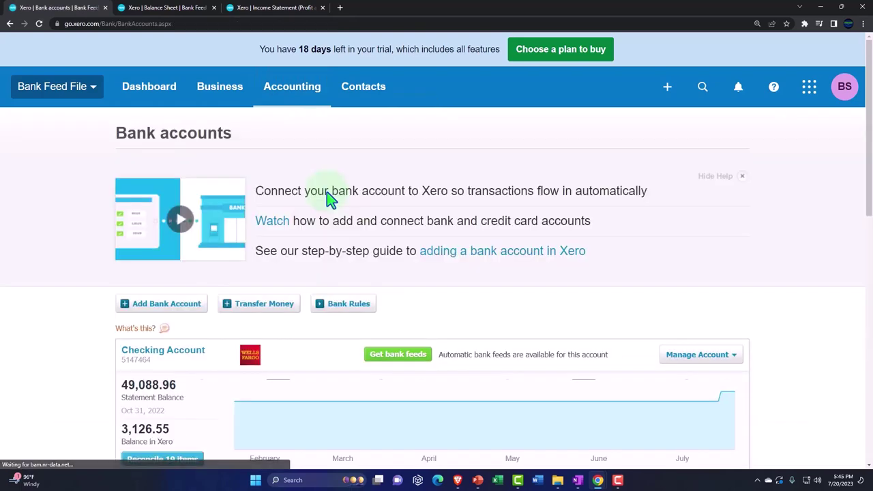
scroll(327, 198, down, 2)
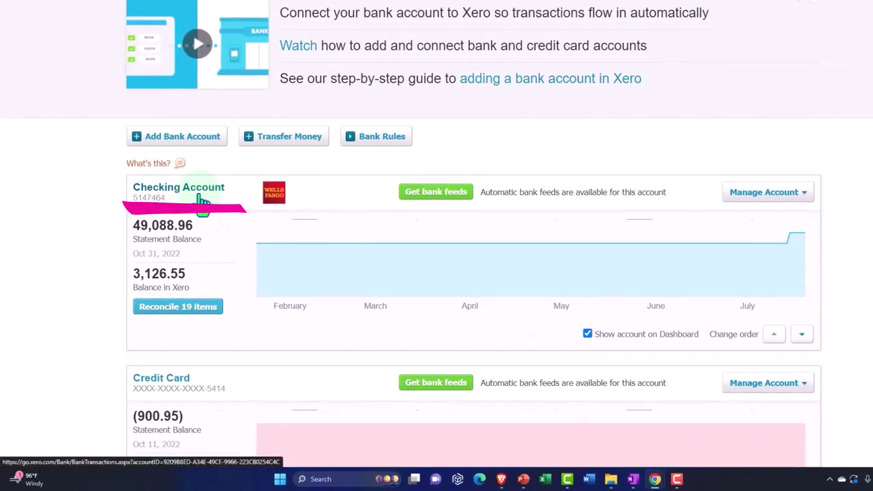
click(203, 199)
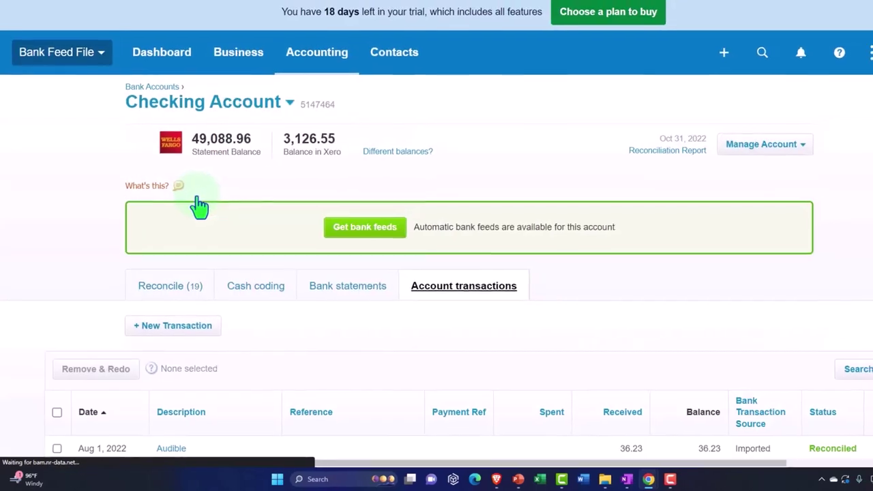
scroll(181, 225, down, 1)
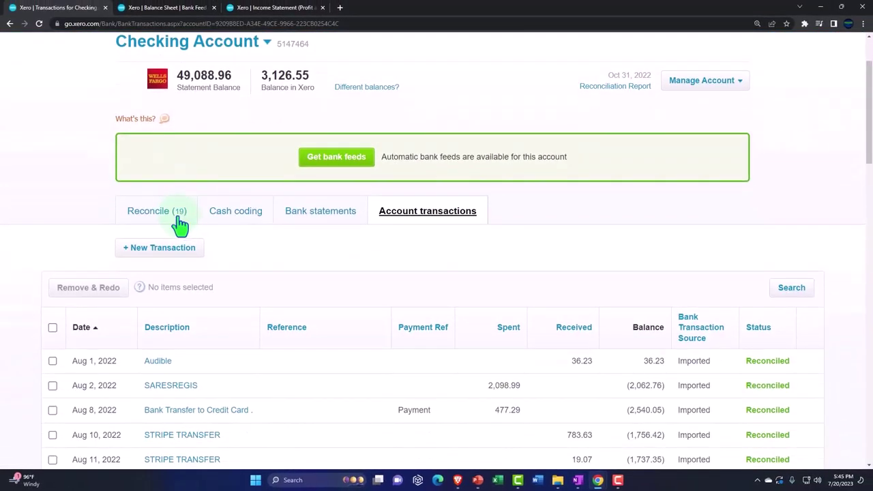
click(179, 223)
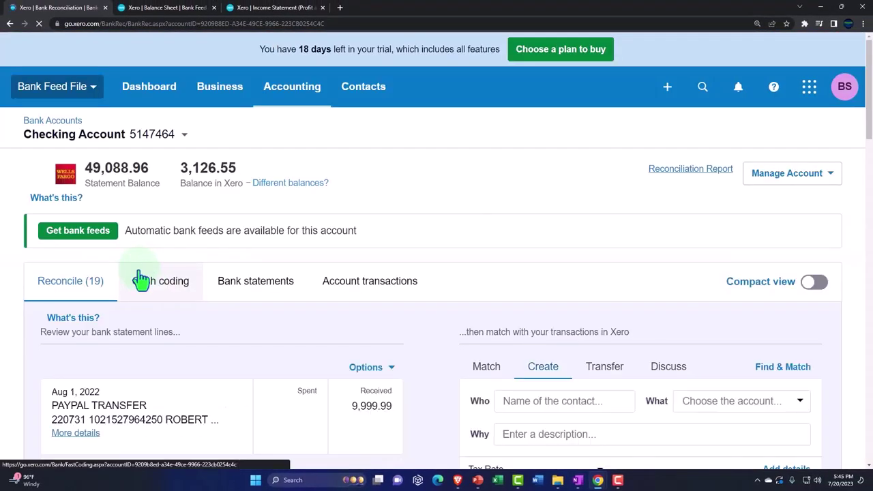
Find the Sep 26, 2022 PayPal transfer deposits among the Checking Account lines and check the balance sheet's cash accounts
scroll(141, 278, down, 3)
scroll(60, 324, down, 15)
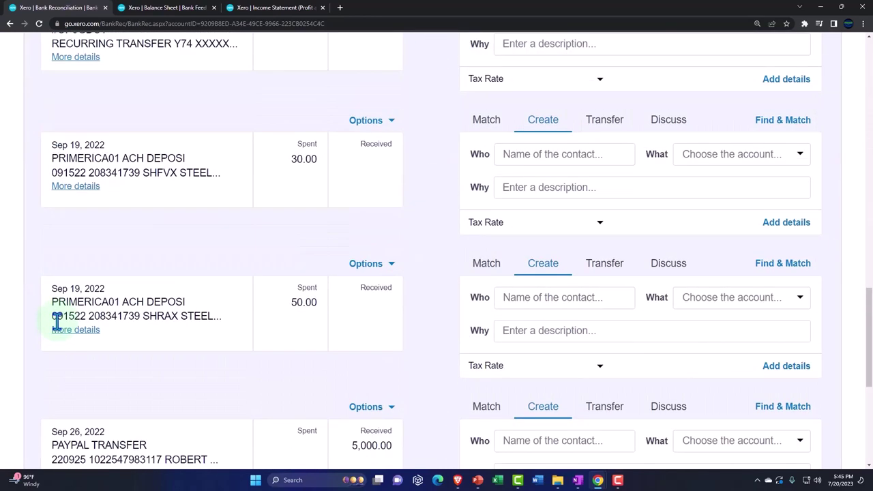
scroll(56, 324, down, 5)
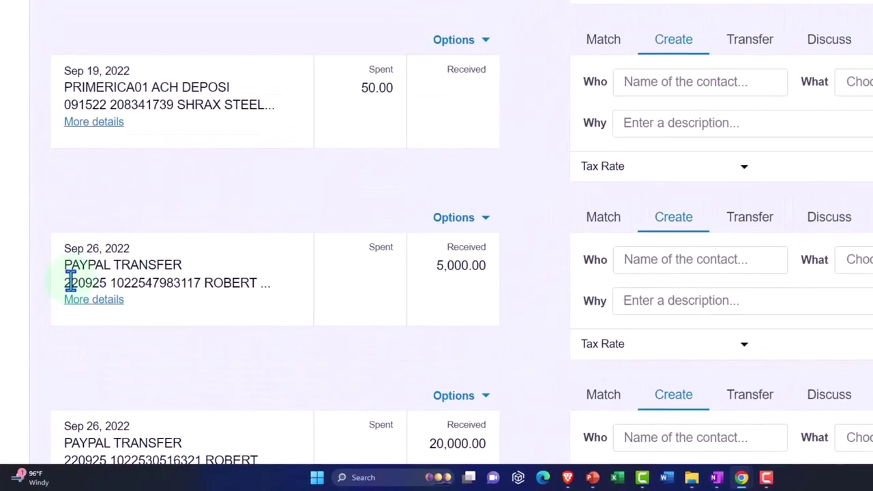
scroll(67, 287, down, 4)
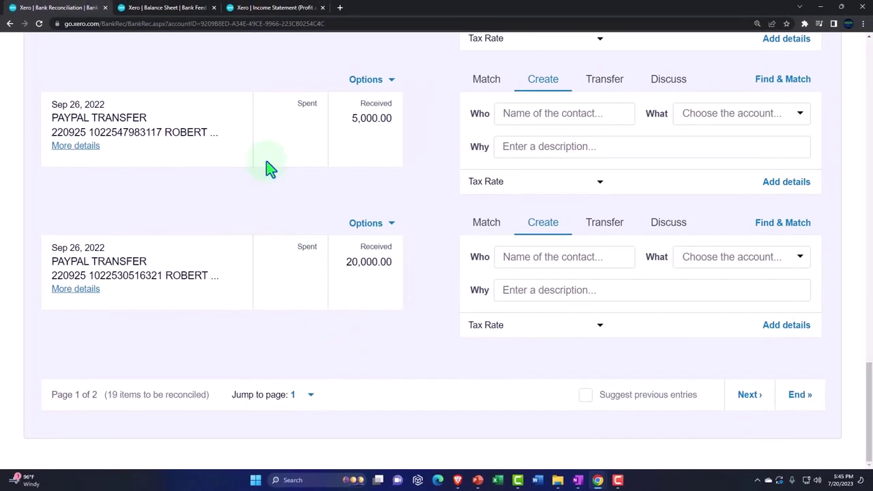
click(184, 15)
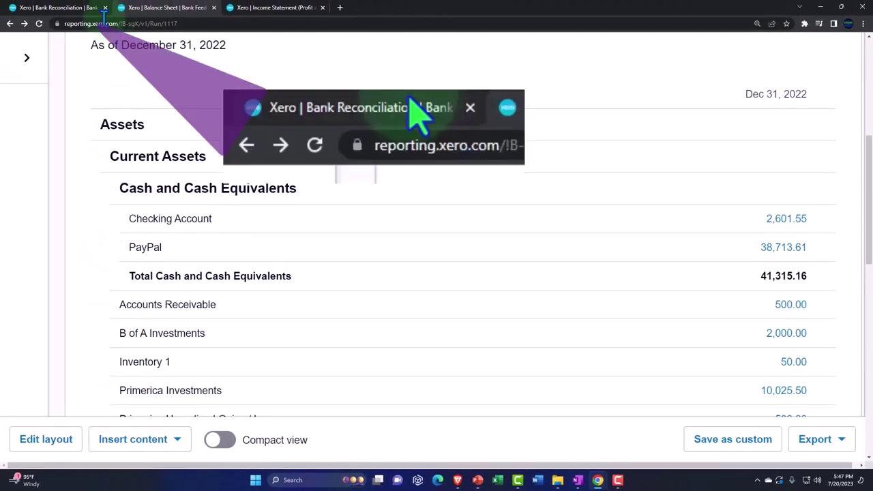
click(85, 8)
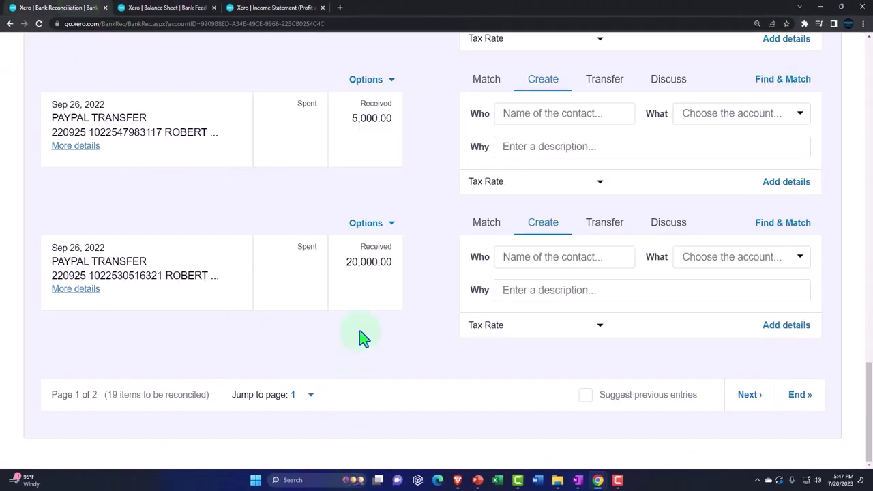
scroll(363, 337, up, 15)
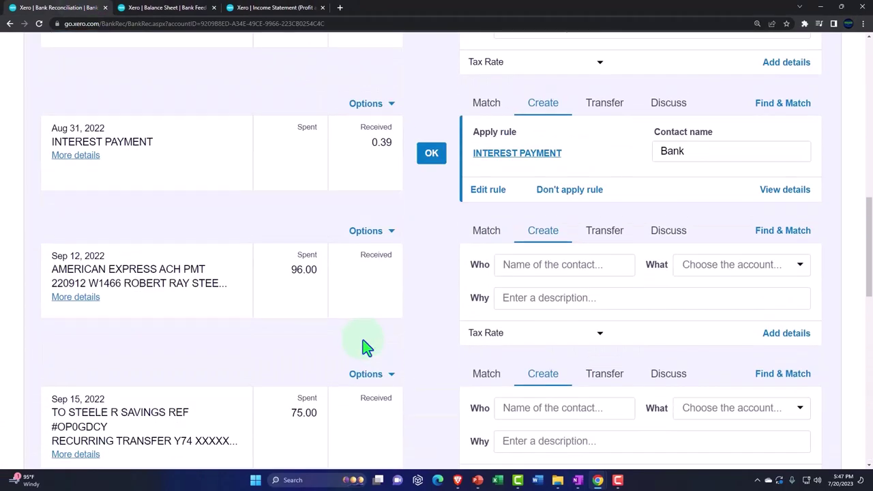
scroll(367, 348, down, 6)
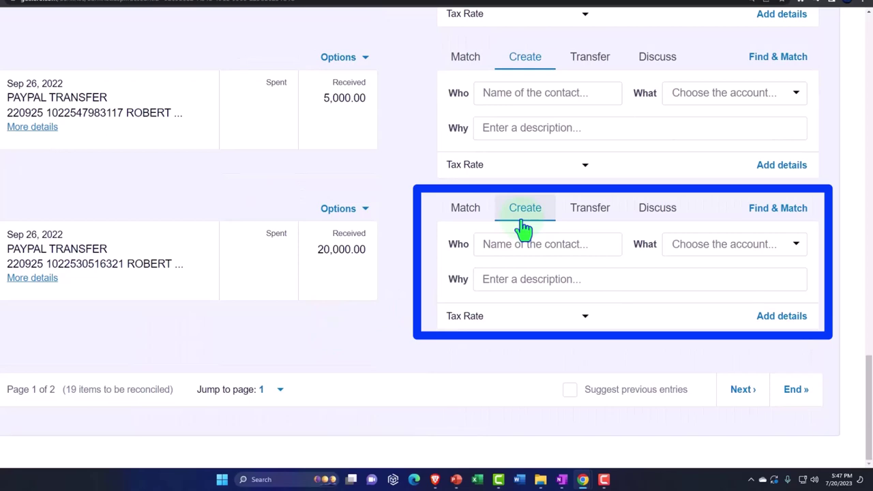
click(793, 323)
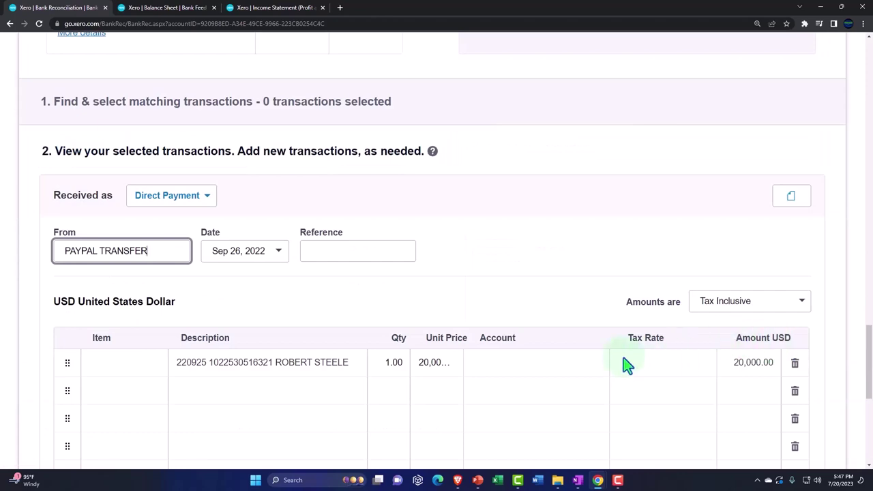
click(516, 363)
text(pa)
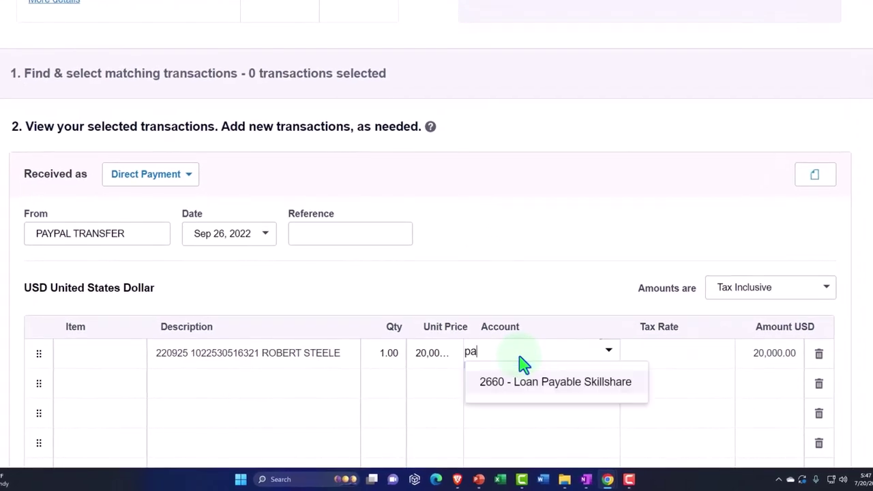
key(BackSpace)
key(BackSpace)
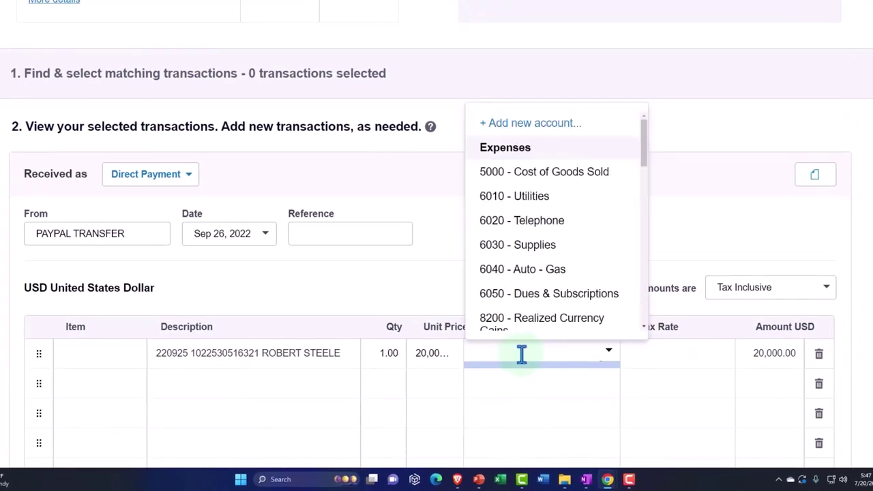
click(608, 353)
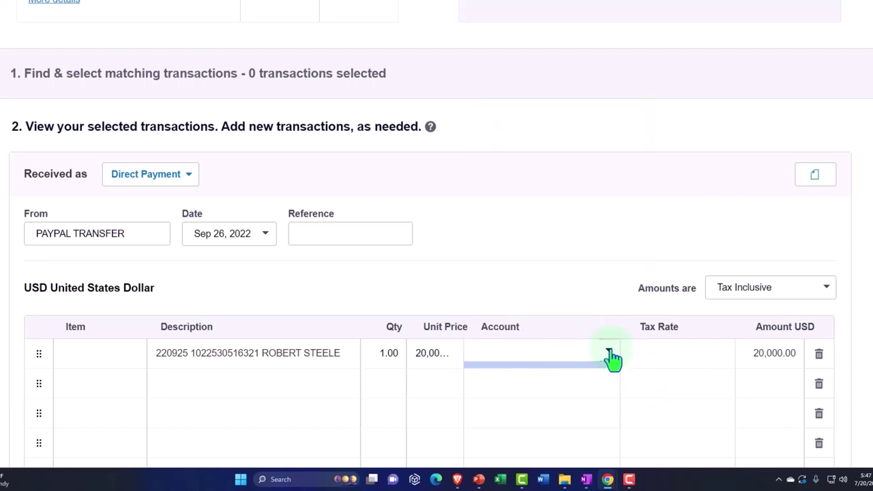
click(608, 353)
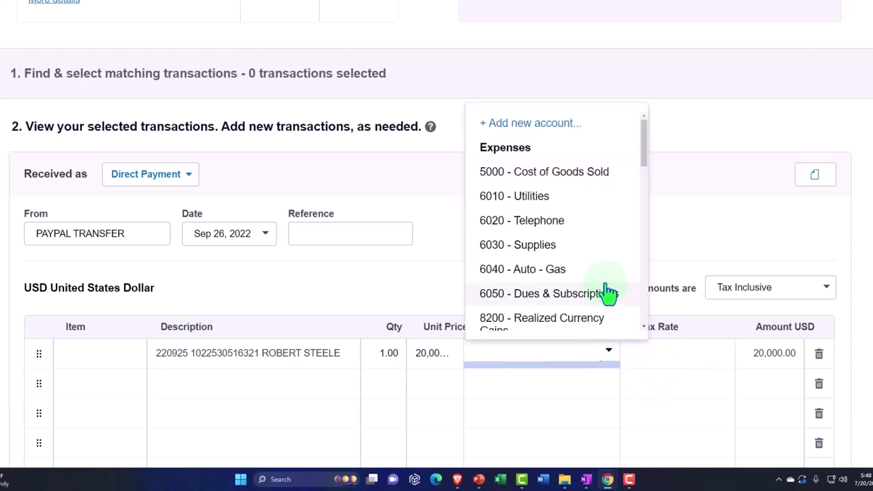
scroll(609, 293, down, 8)
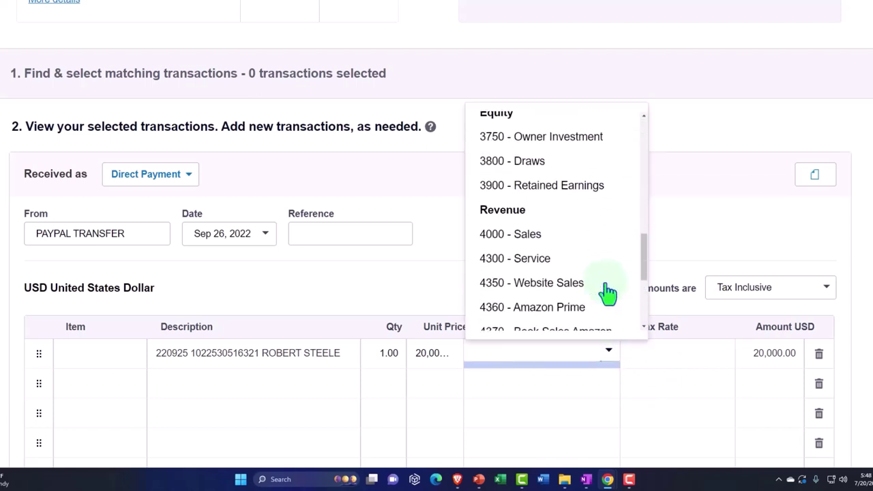
scroll(607, 292, down, 3)
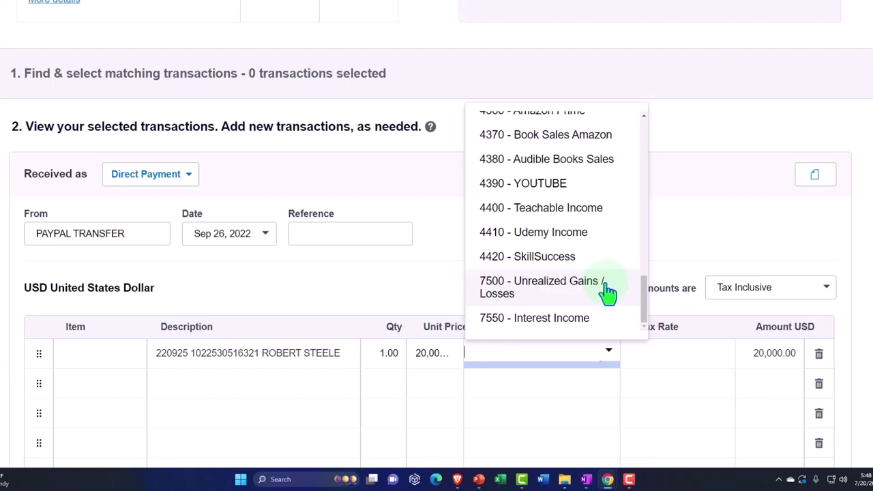
click(425, 286)
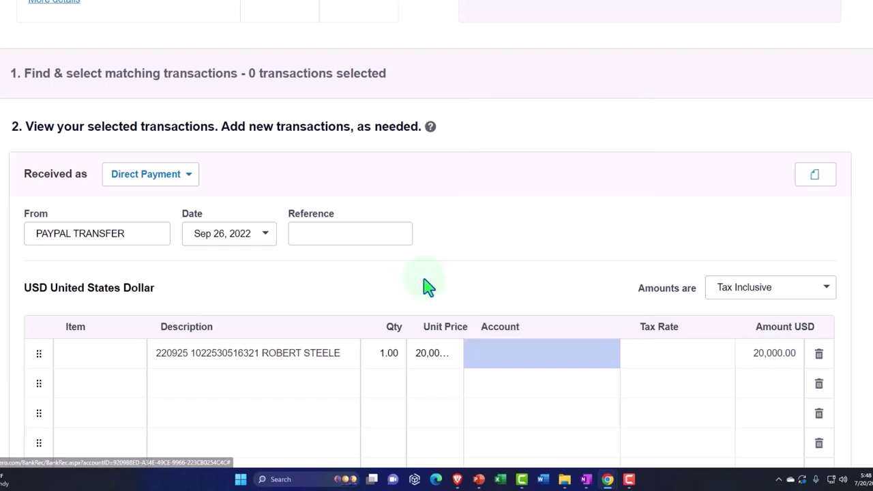
scroll(425, 286, up, 2)
scroll(425, 287, up, 3)
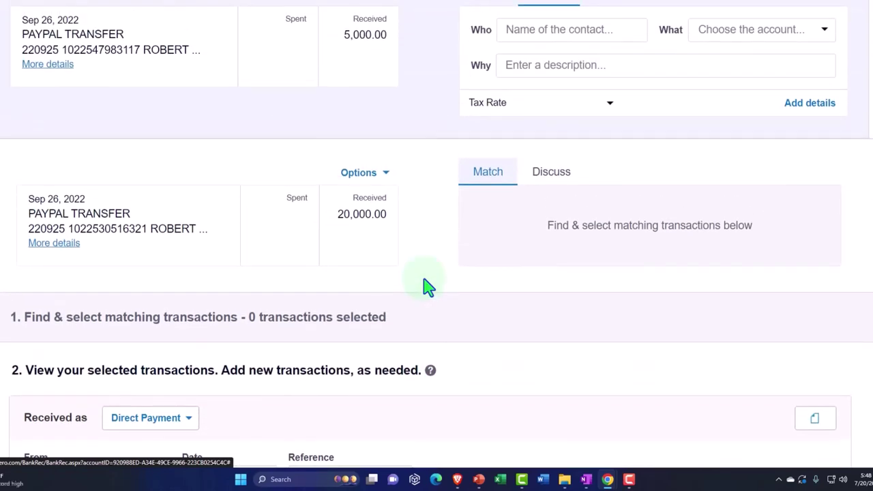
scroll(425, 286, up, 2)
scroll(425, 287, down, 10)
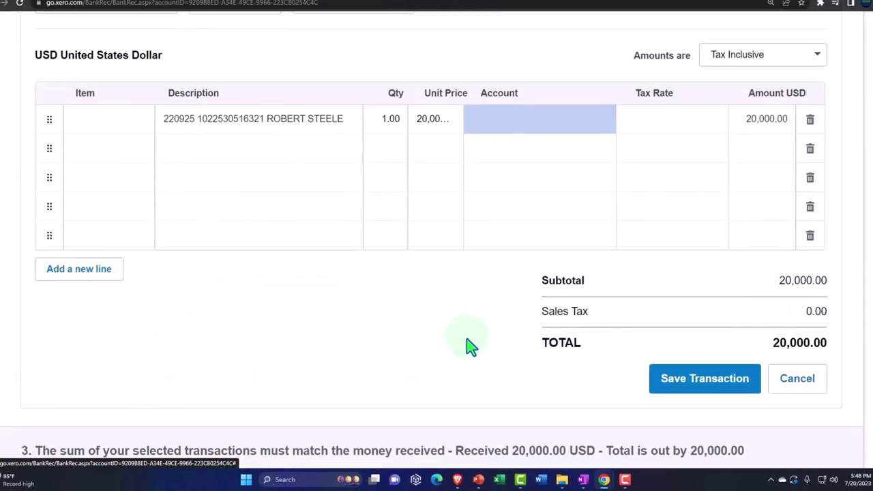
click(797, 379)
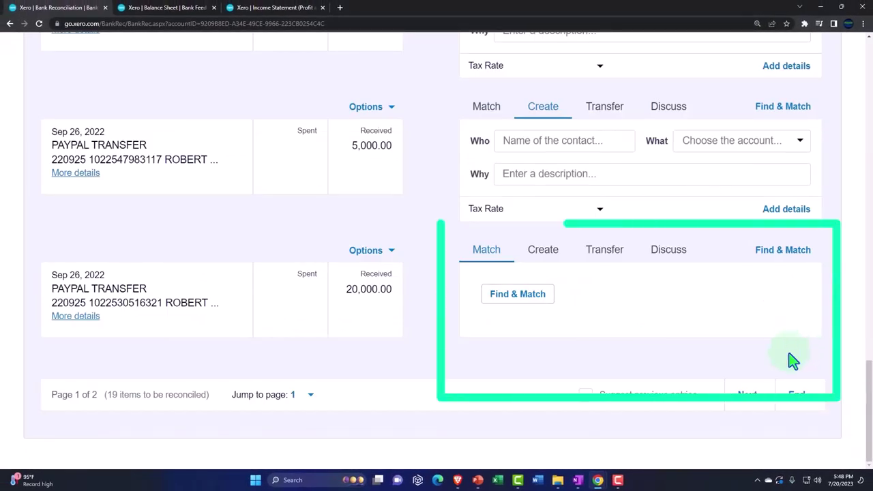
Reconcile the Sep 26, 2022 PayPal deposit of 20,000.00 as a transfer with the PayPal bank account
click(606, 261)
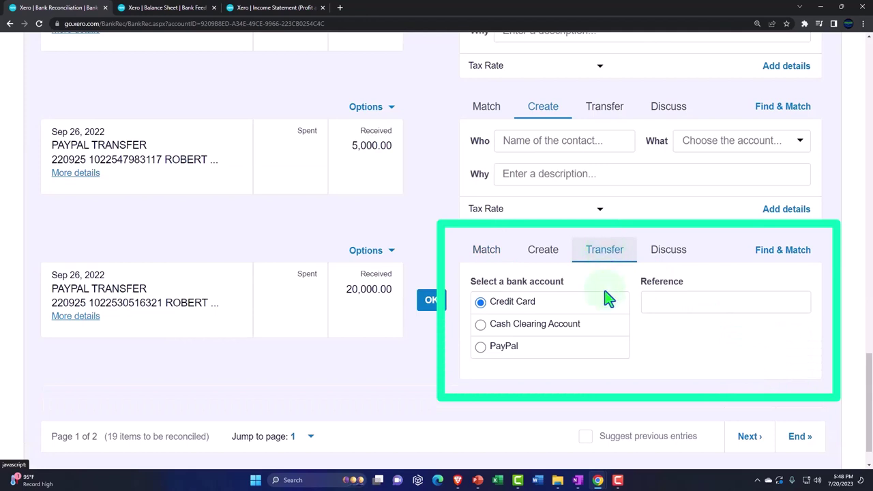
click(480, 348)
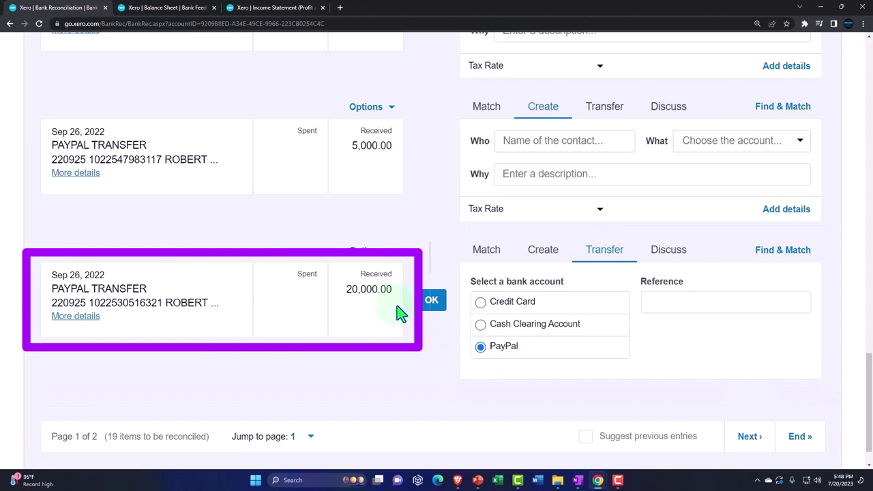
click(435, 303)
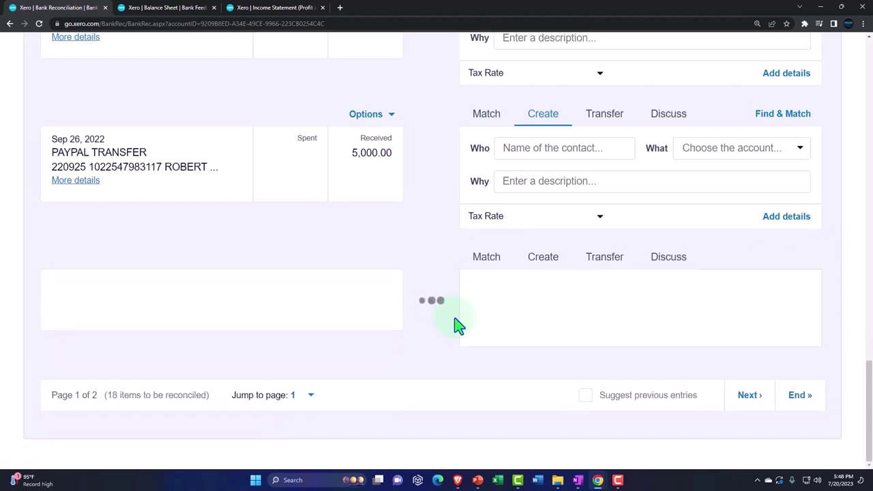
Refresh the balance sheet as of Dec 31, 2022 and open the transaction detail behind the Checking Account amount
click(163, 13)
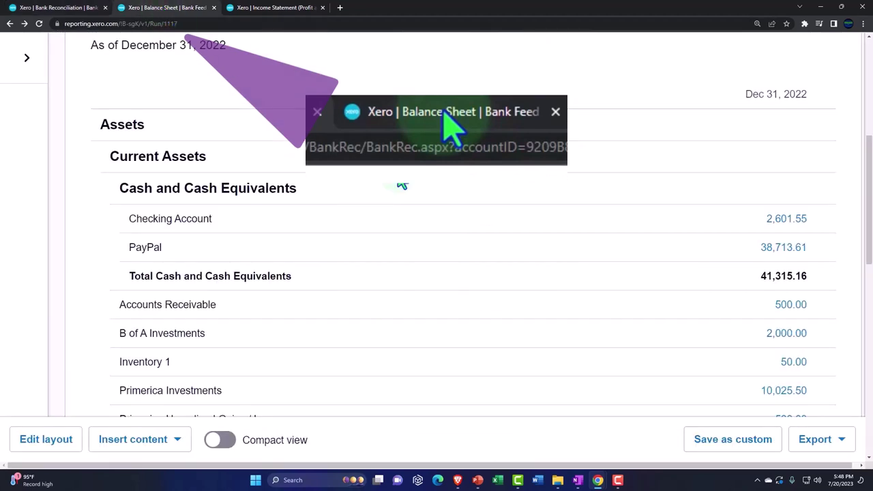
scroll(429, 212, up, 3)
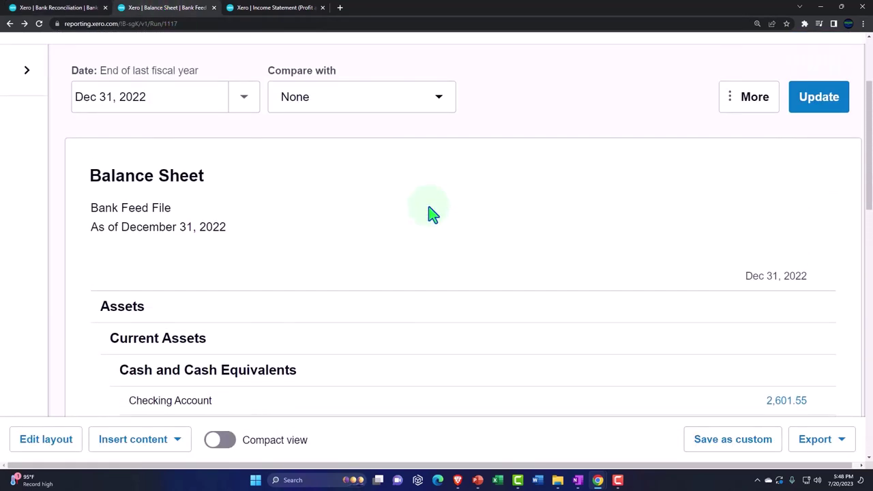
click(820, 106)
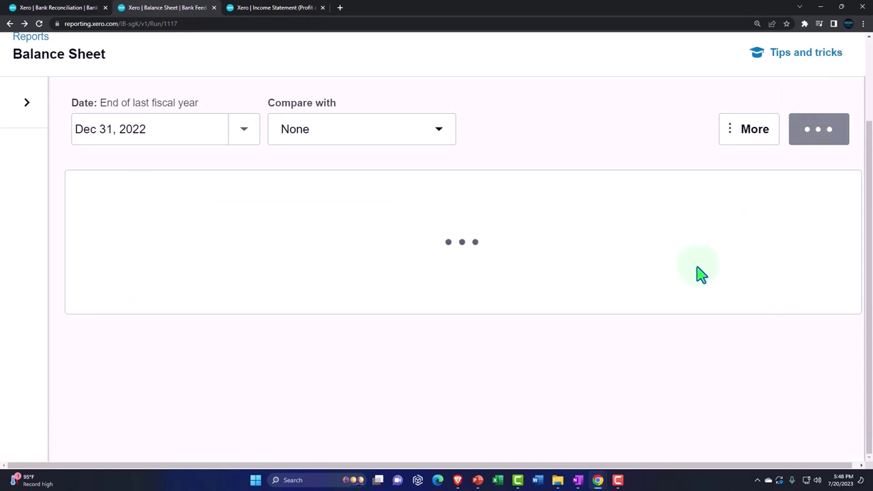
scroll(690, 278, down, 3)
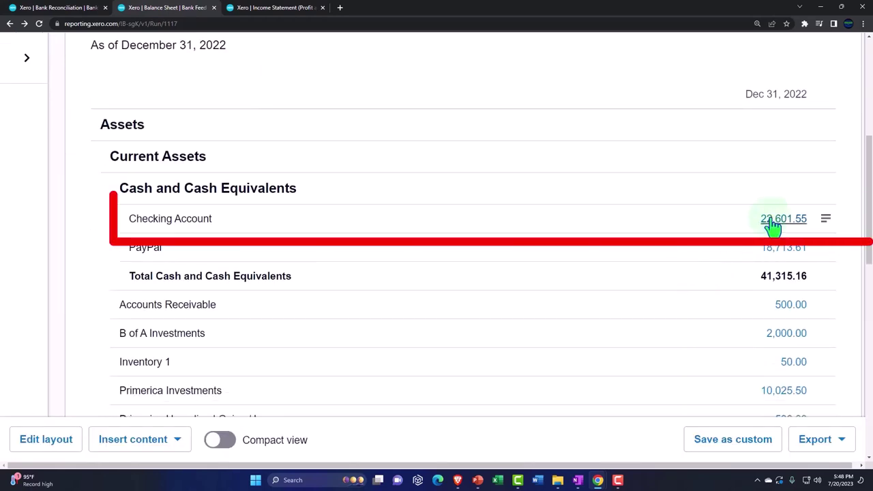
click(778, 220)
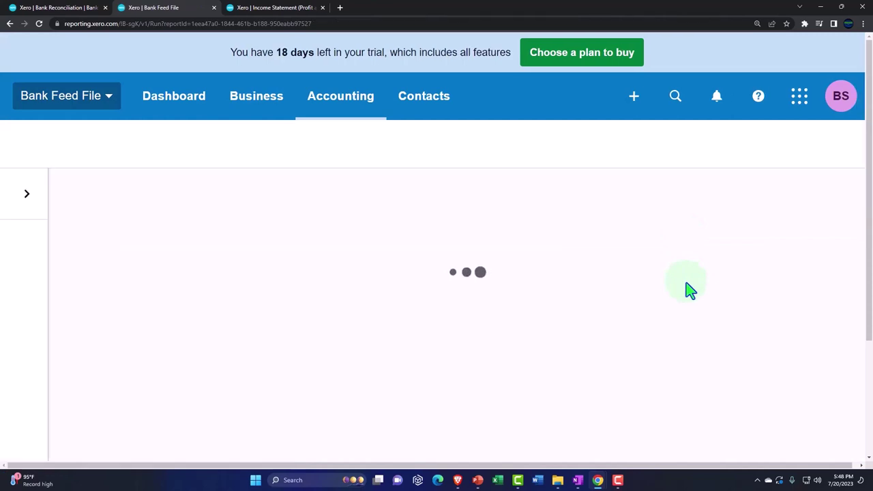
Filter the Checking Account transactions report to show only entries whose source is Bank Transfer
scroll(688, 286, down, 1)
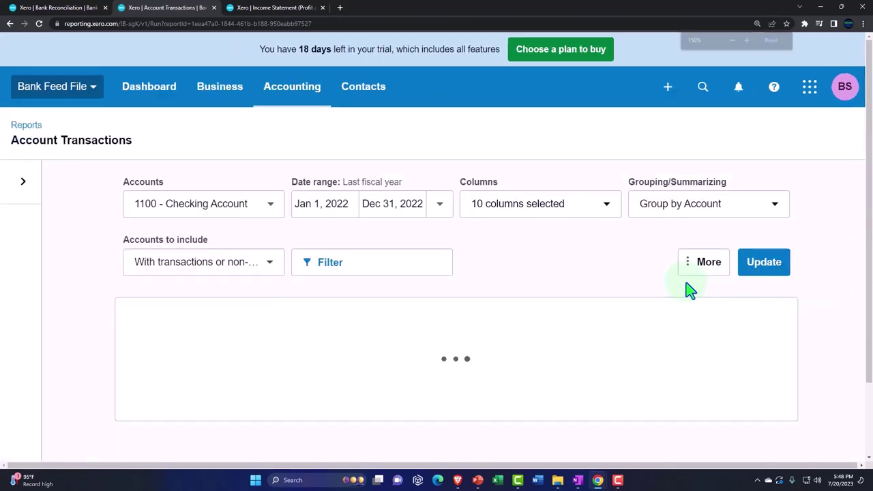
scroll(678, 277, down, 2)
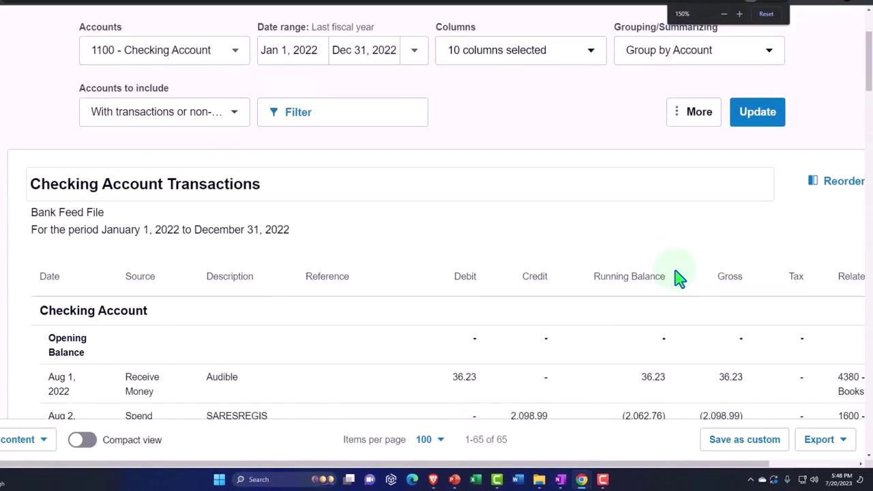
click(327, 107)
scroll(370, 247, down, 6)
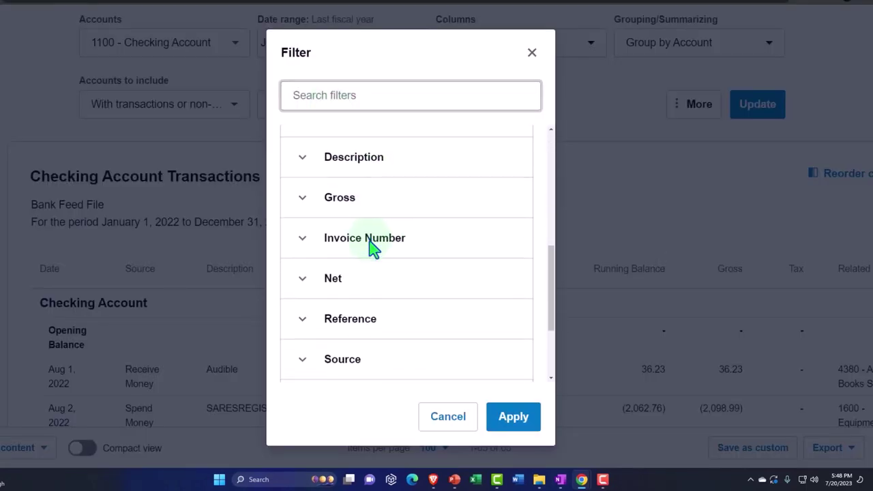
click(302, 268)
scroll(302, 278, down, 2)
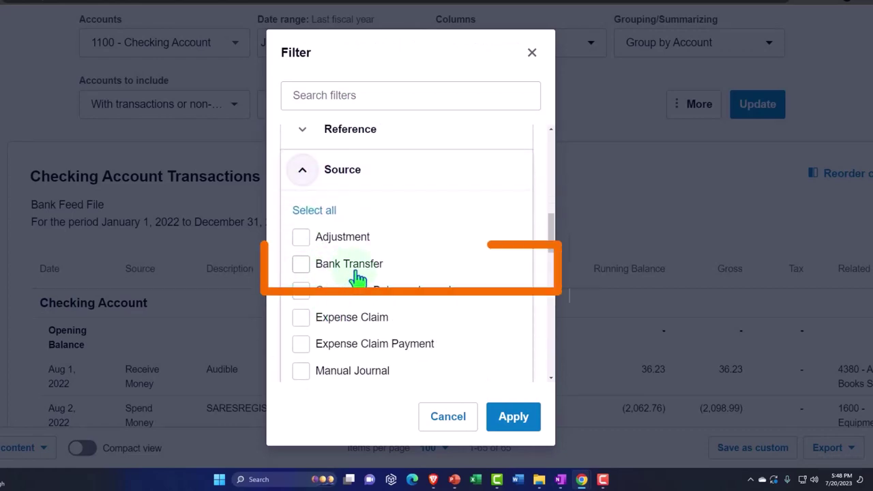
click(301, 264)
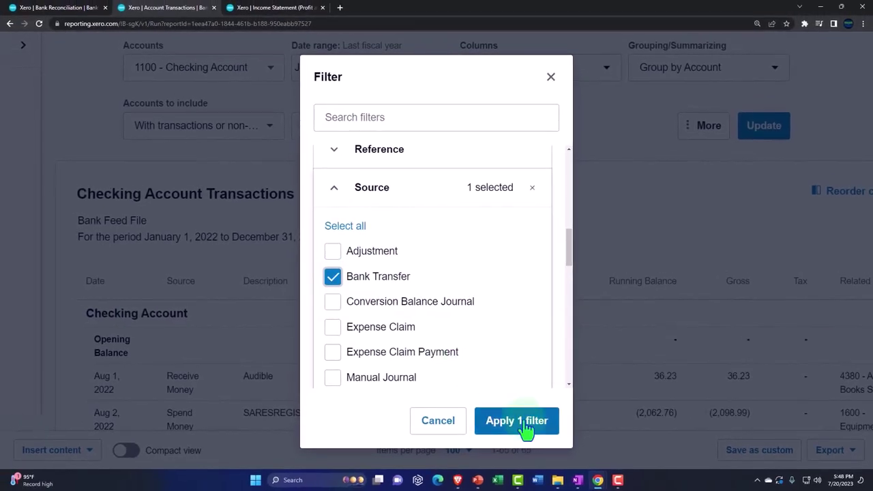
click(517, 421)
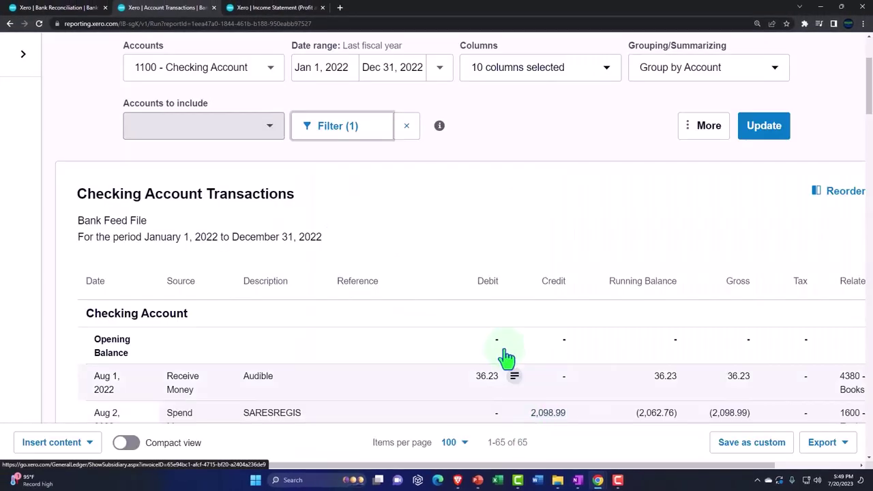
Update the filtered report and find the Sep 26, 2022 transfer from PayPal to the Checking Account
scroll(501, 351, down, 2)
scroll(503, 350, down, 5)
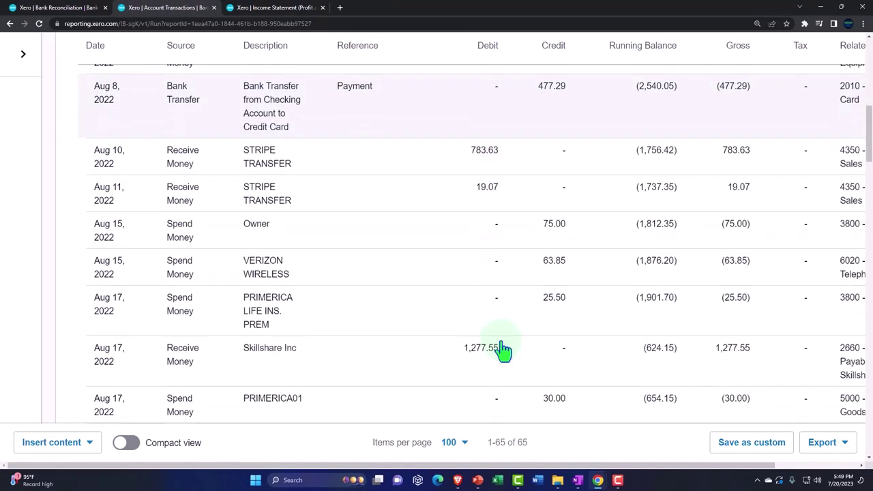
scroll(503, 350, up, 7)
scroll(503, 349, up, 2)
click(763, 265)
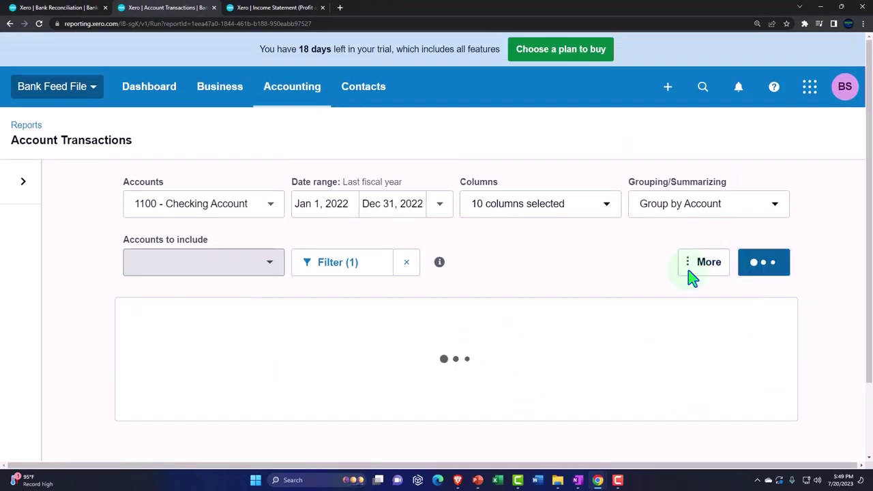
scroll(435, 268, down, 7)
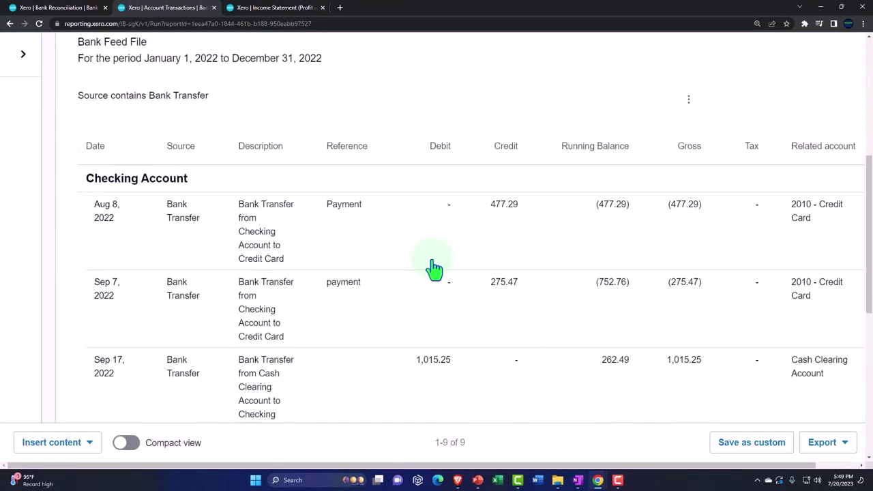
scroll(436, 293, down, 1)
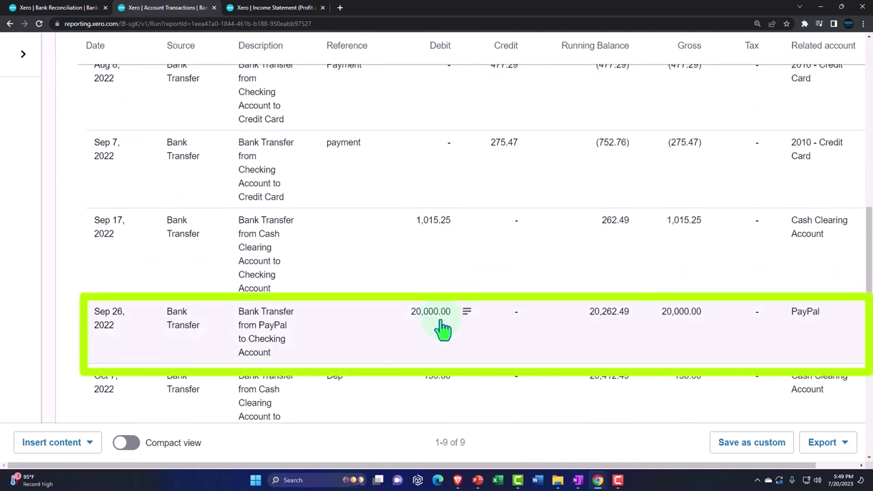
scroll(441, 327, up, 8)
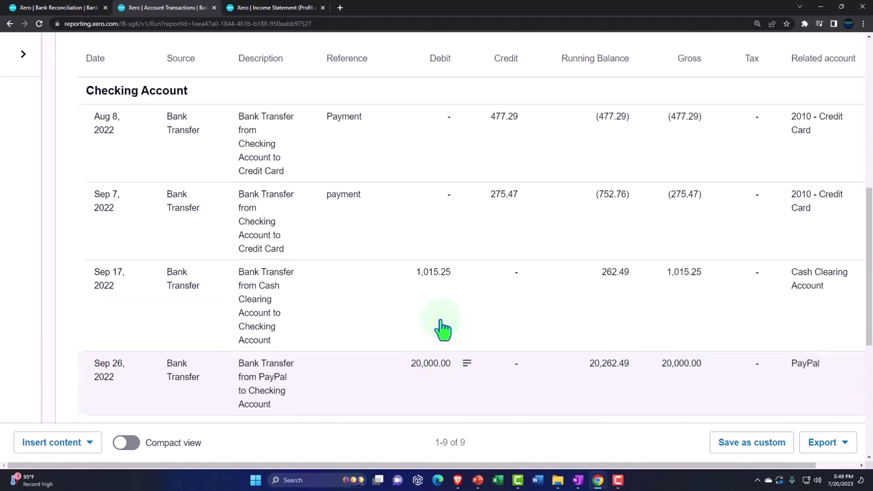
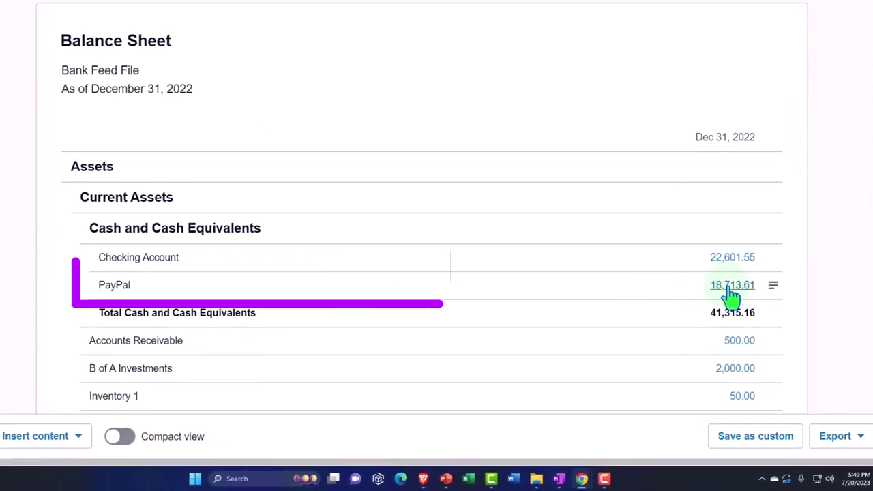
Open the transaction detail behind the balance sheet's PayPal amount, examine the Sep 26, 2022 transfer, and return to the balance sheet
click(731, 289)
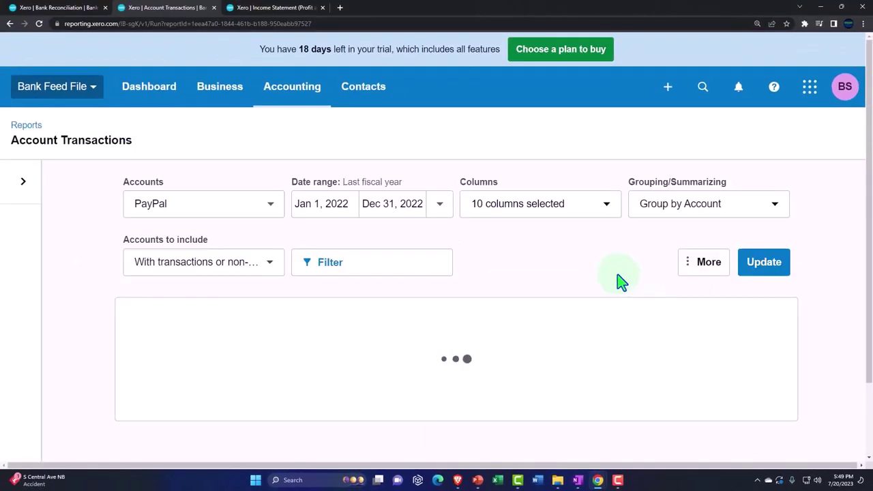
scroll(620, 283, down, 3)
scroll(620, 283, down, 2)
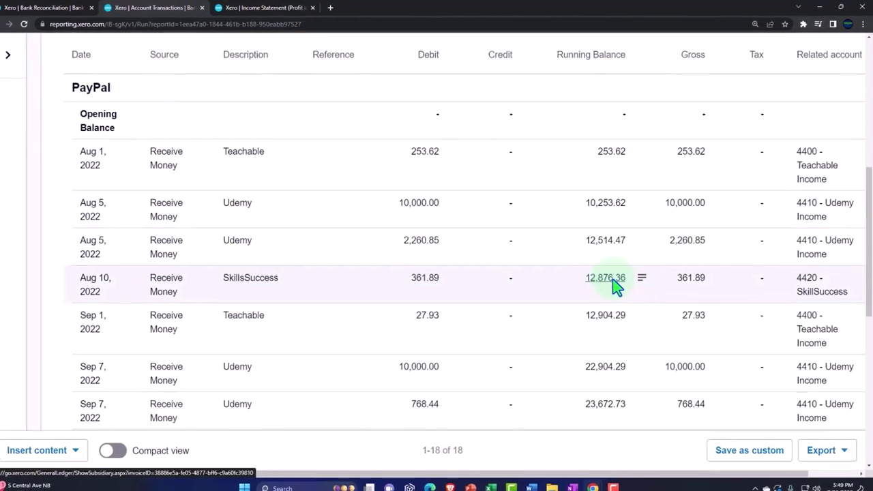
scroll(610, 286, down, 3)
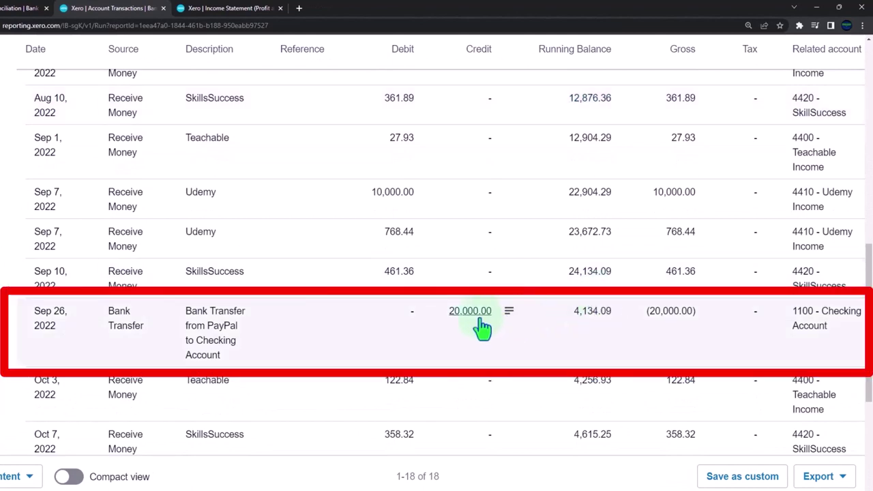
scroll(502, 307, up, 10)
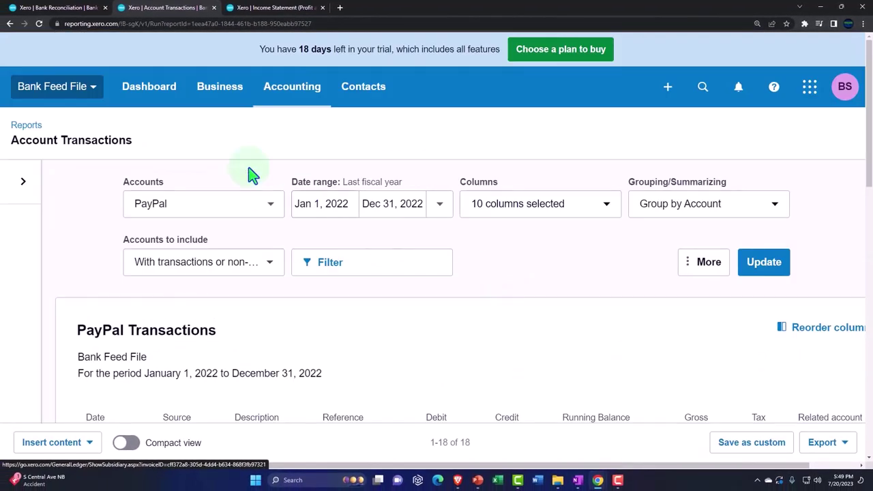
click(10, 24)
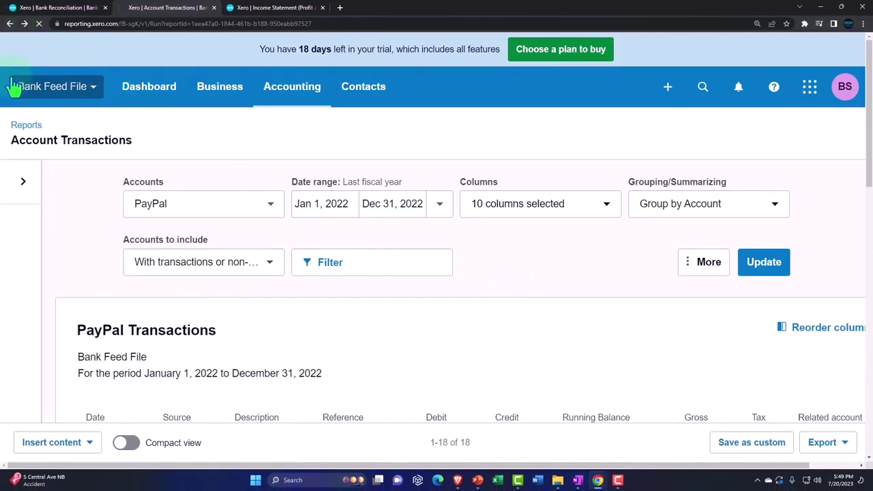
Leave the Checking Account reconciliation and open the PayPal account from the bank accounts list
click(28, 8)
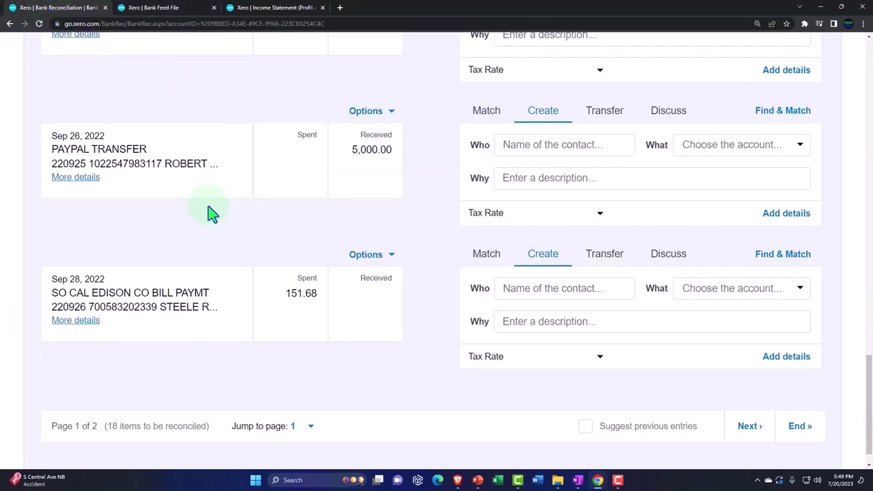
scroll(210, 210, up, 8)
scroll(210, 210, up, 10)
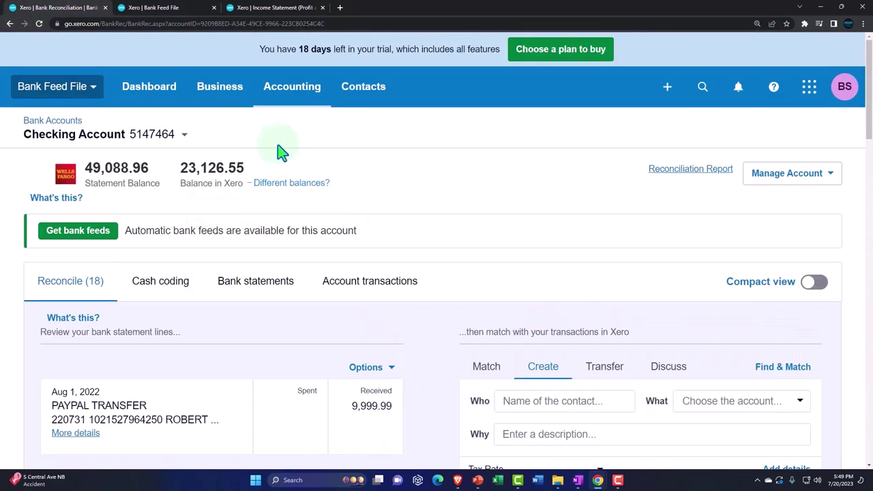
click(301, 101)
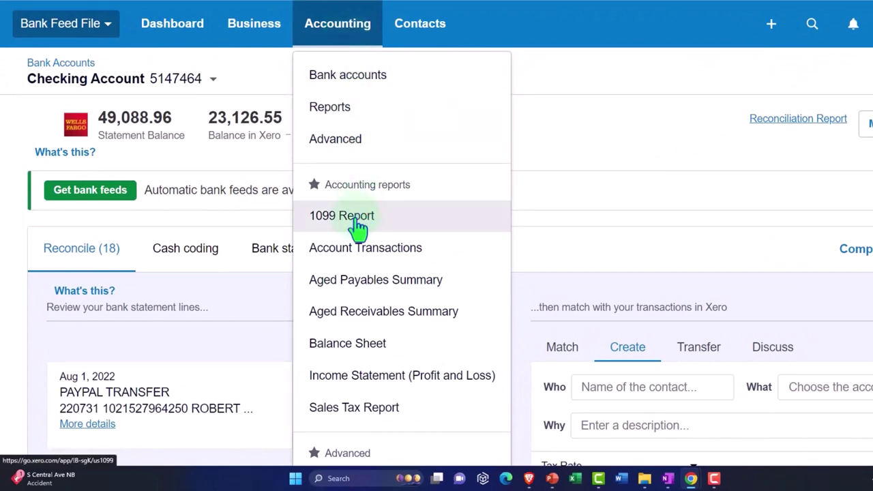
click(351, 78)
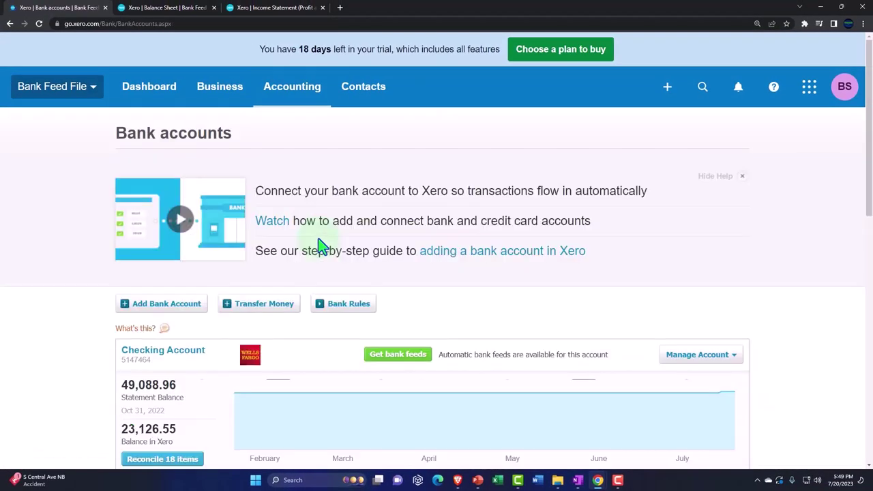
scroll(321, 245, down, 7)
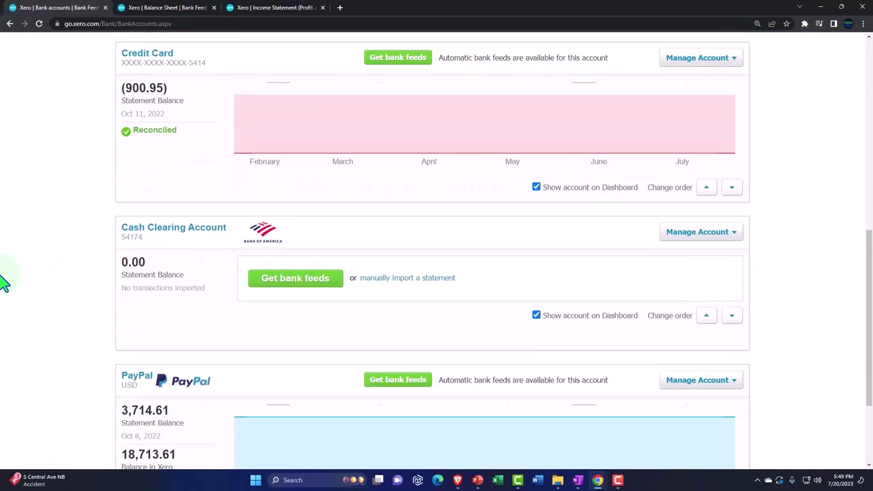
scroll(4, 279, down, 2)
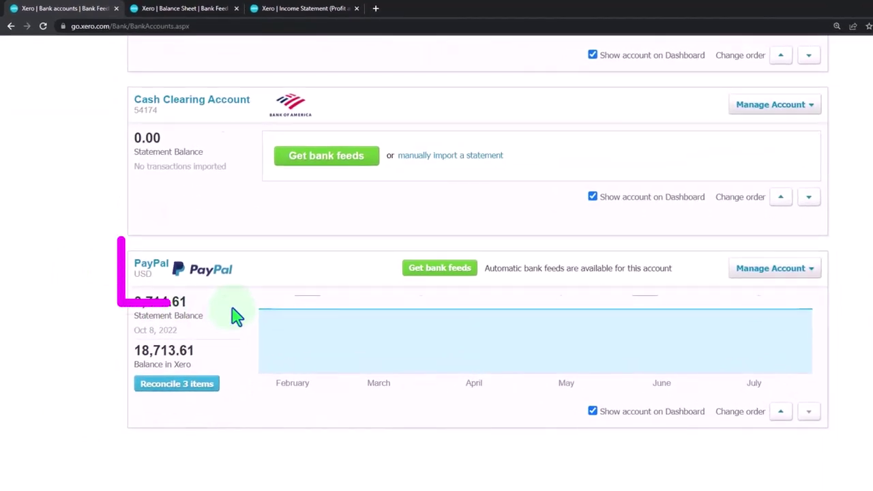
click(159, 276)
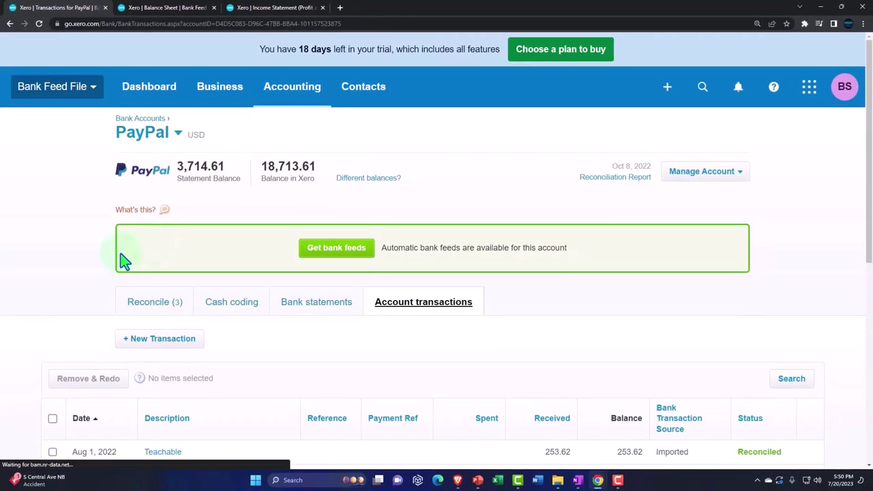
Open PayPal's lines for reconciliation and view the statement details of the Sep 24, 2022 line of 20,000.00
scroll(99, 266, down, 1)
scroll(95, 266, down, 3)
scroll(97, 264, up, 3)
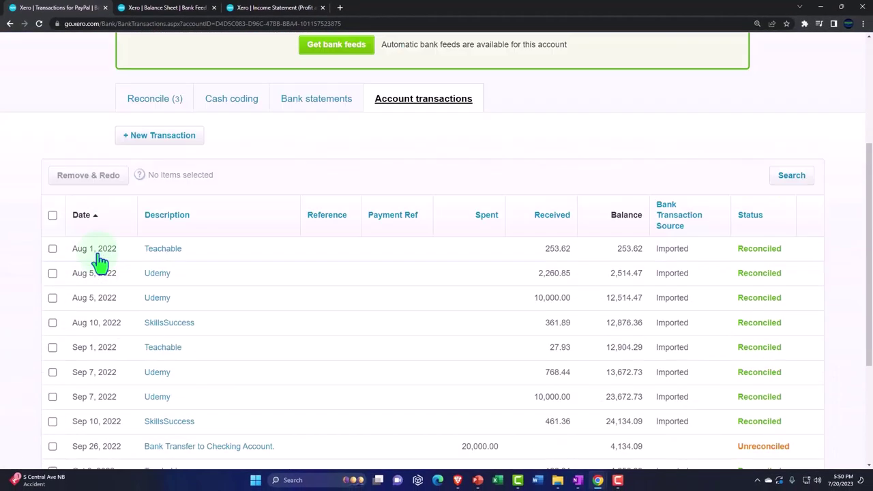
click(150, 223)
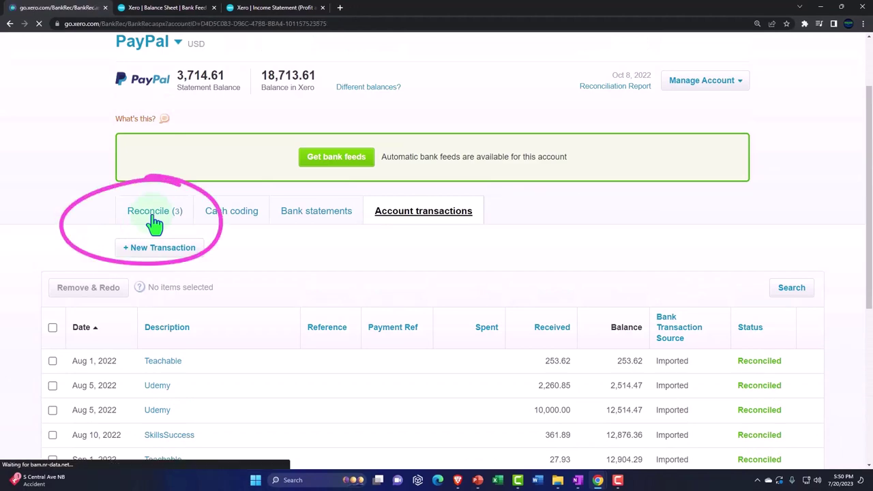
scroll(89, 228, down, 3)
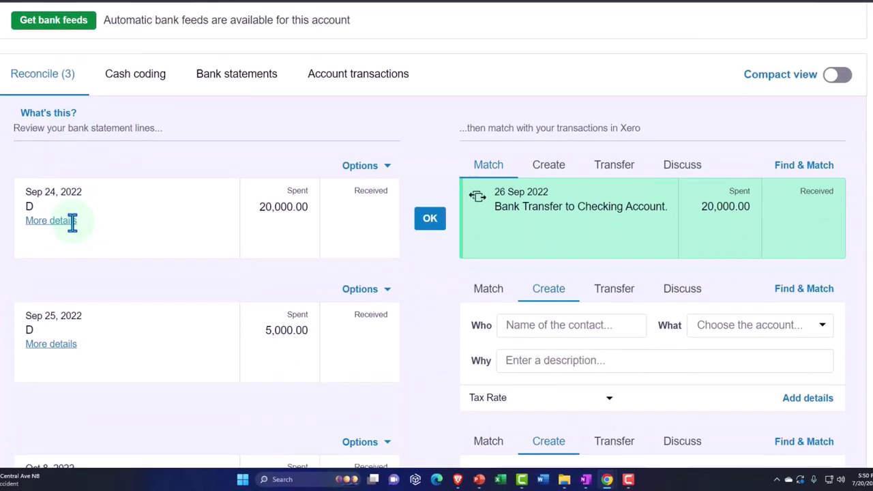
click(72, 220)
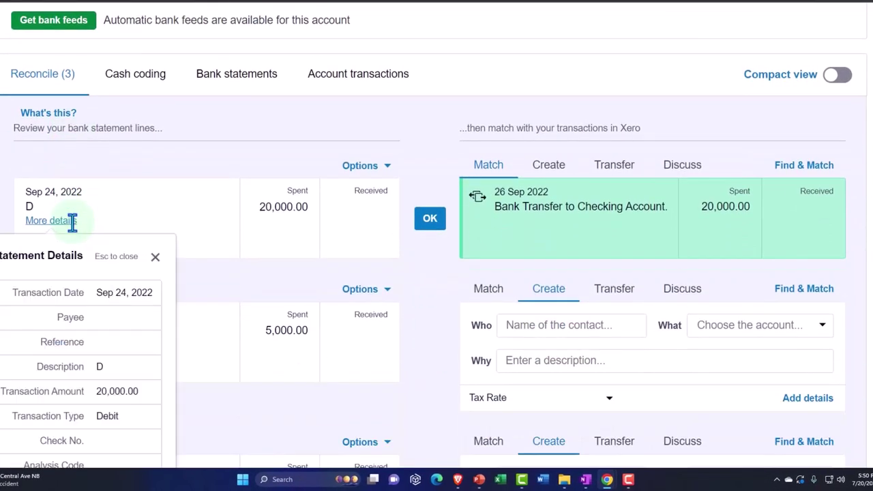
click(155, 257)
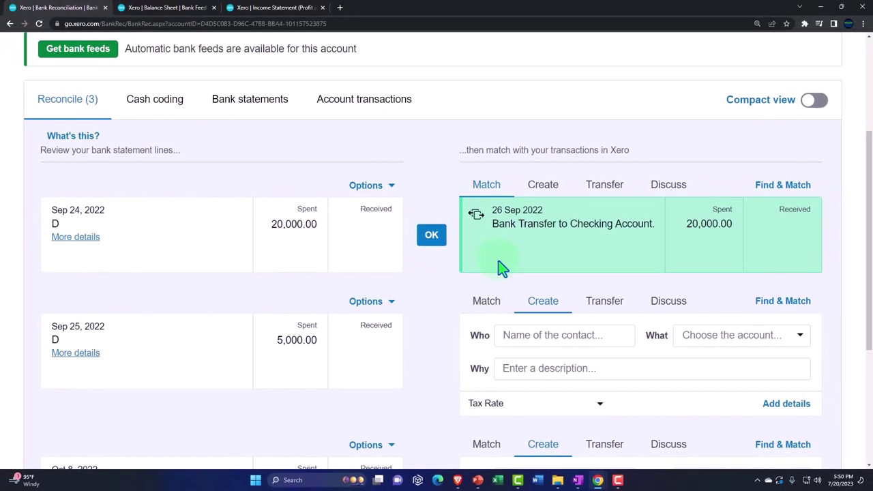
Check the reconciliation status of the Sep 26, 2022 bank transfer in PayPal's account transactions
click(362, 116)
scroll(518, 250, down, 5)
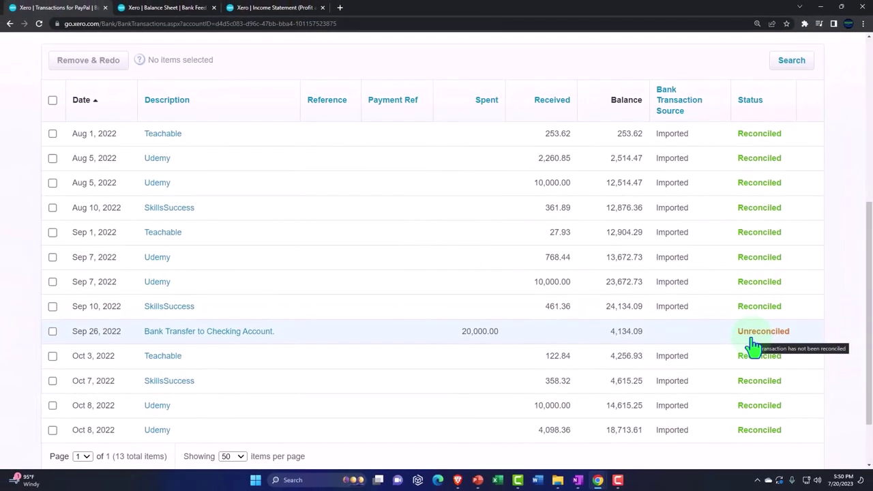
scroll(360, 331, up, 5)
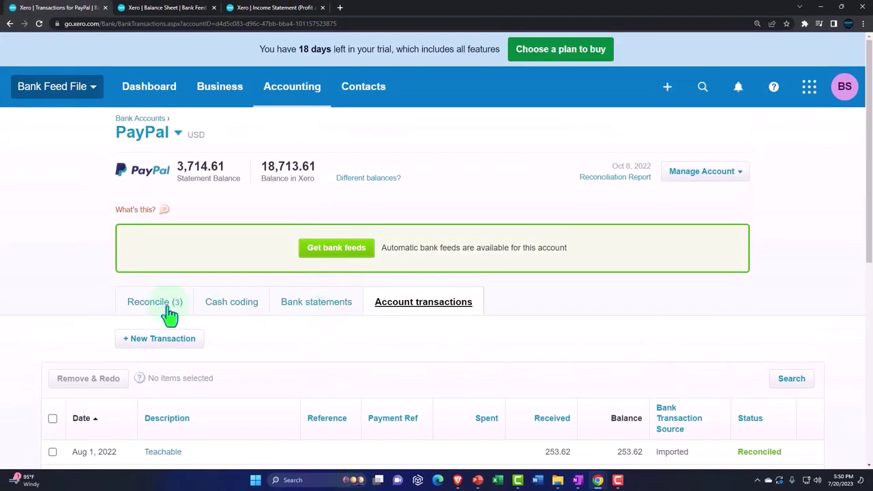
Reconcile the Sep 24, 2022 PayPal line of 20,000.00 with its matching bank transfer to the Checking Account
click(163, 310)
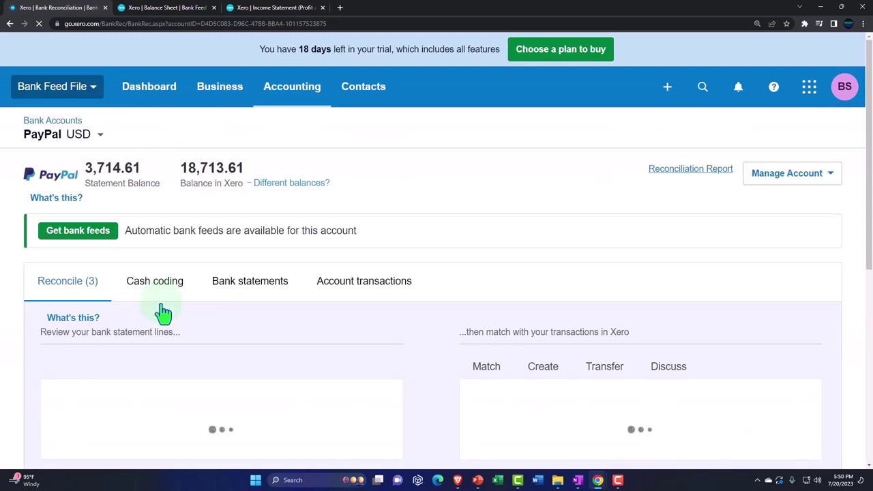
scroll(418, 300, down, 2)
click(430, 285)
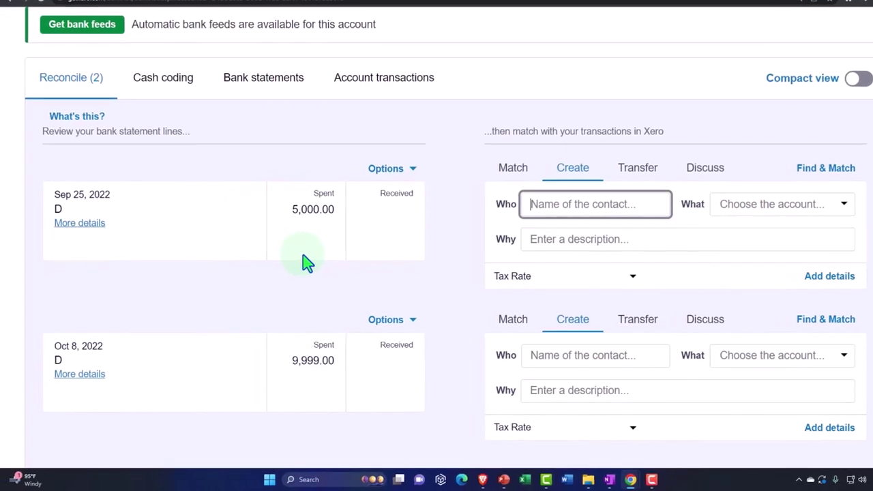
Reconcile the Sep 25, 2022 PayPal withdrawal of 5,000.00 as a transfer to the Checking Account
click(636, 169)
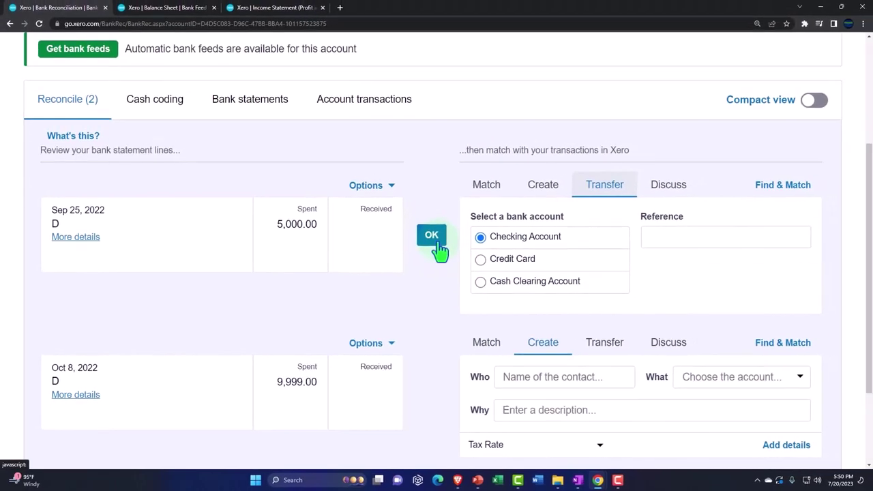
click(432, 236)
scroll(440, 266, up, 3)
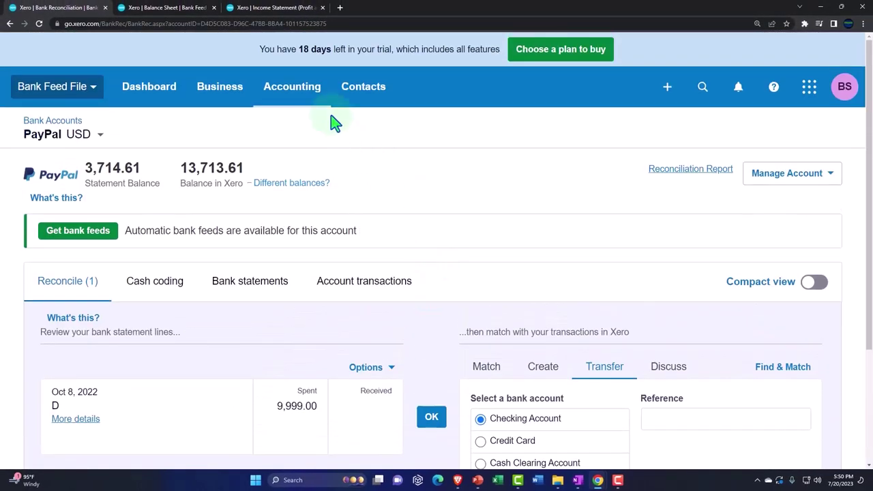
Open the Checking Account's lines for reconciliation and locate the Sep 26, 2022 PayPal transfer of 5,000.00 with its suggested match
click(302, 96)
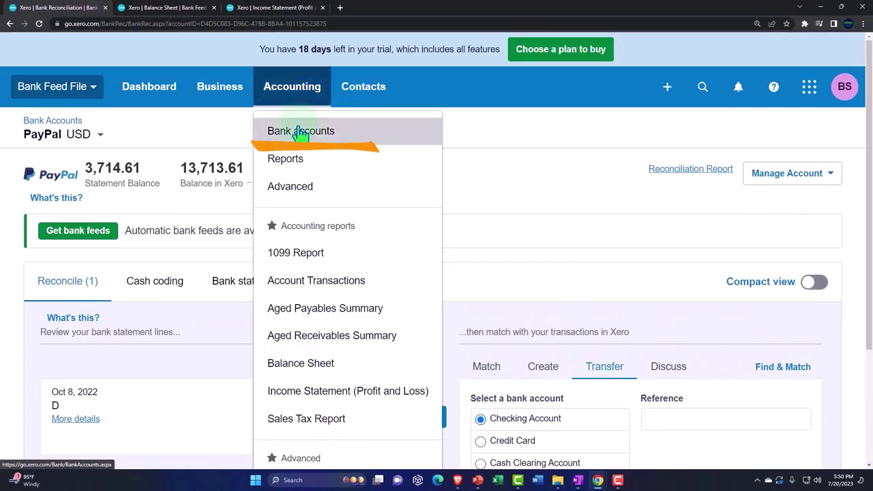
click(300, 131)
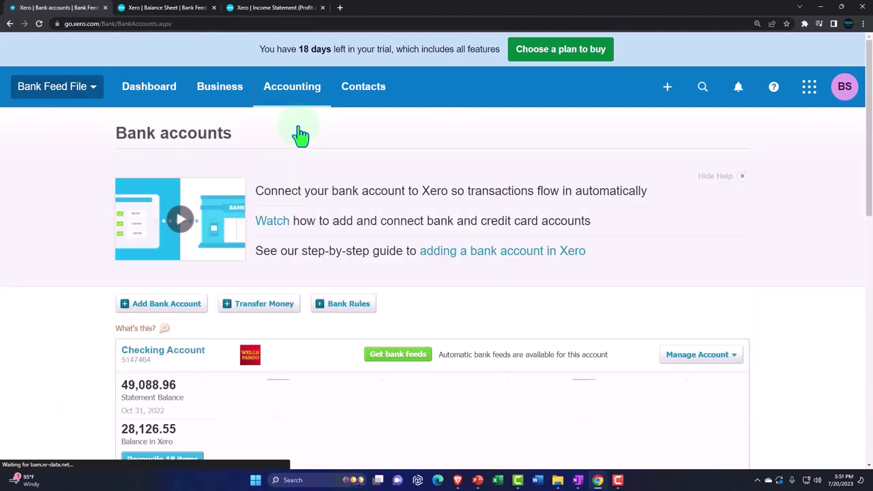
scroll(298, 208, down, 2)
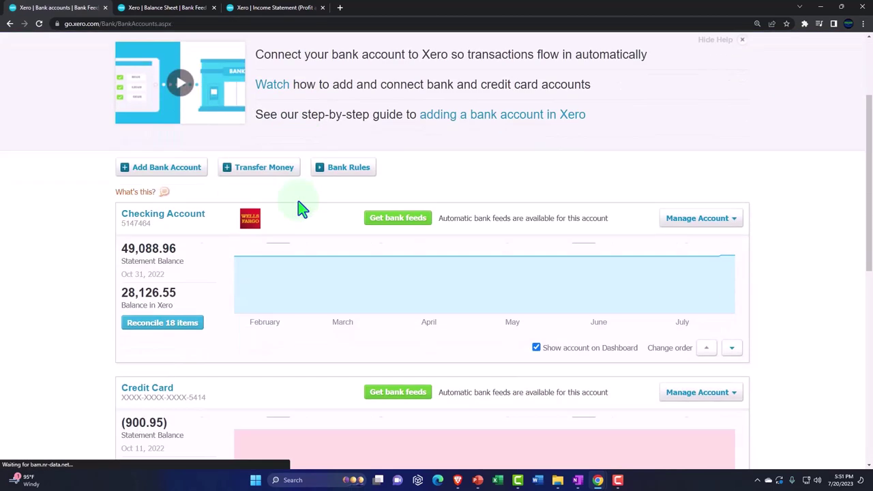
click(171, 220)
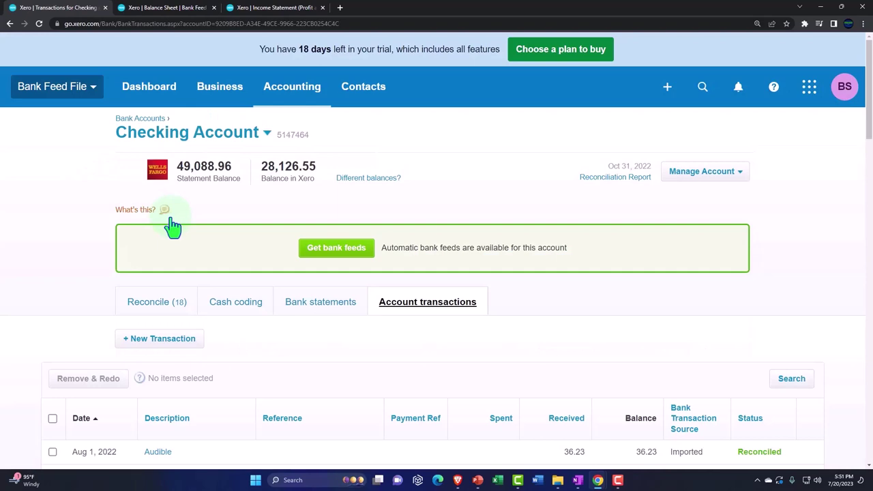
click(159, 307)
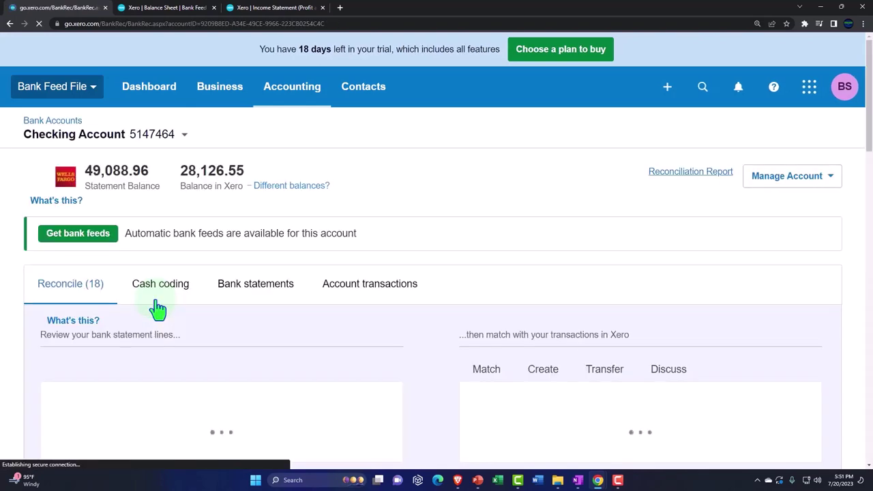
scroll(158, 309, down, 3)
scroll(159, 308, down, 6)
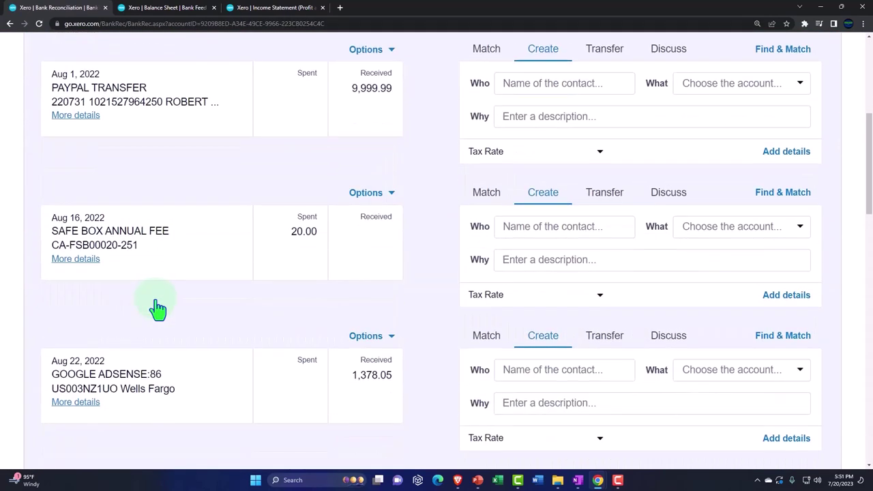
scroll(158, 309, down, 8)
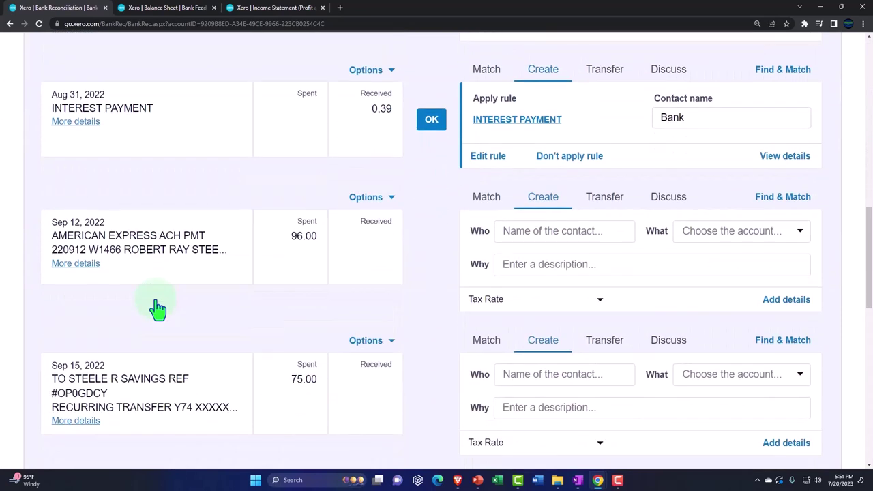
scroll(156, 308, down, 2)
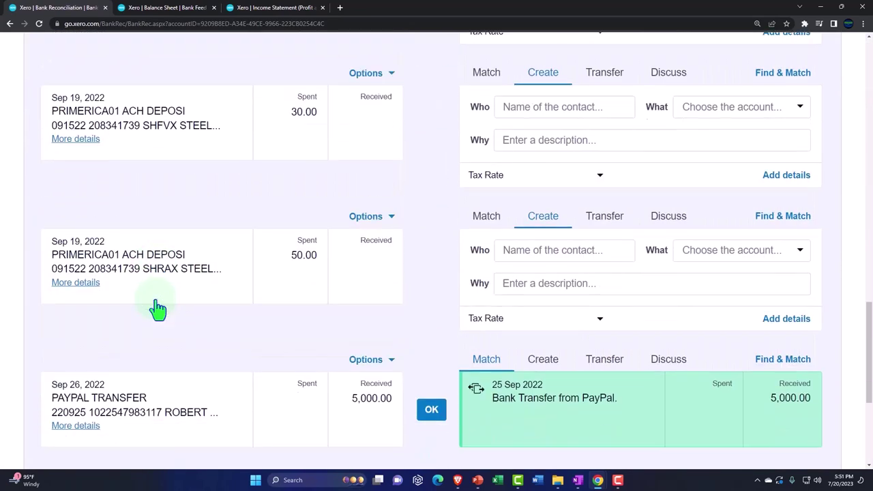
scroll(415, 357, down, 2)
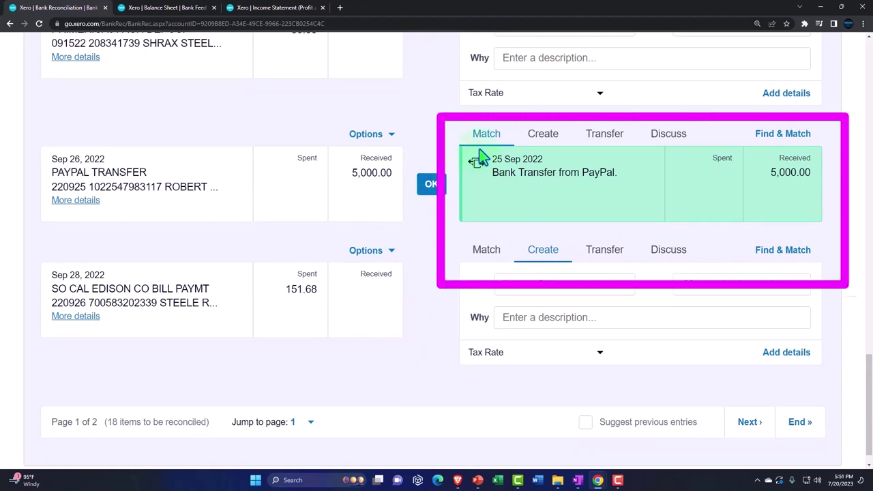
Update the Balance Sheet and open the transactions behind the Checking Account balance
click(170, 9)
click(764, 115)
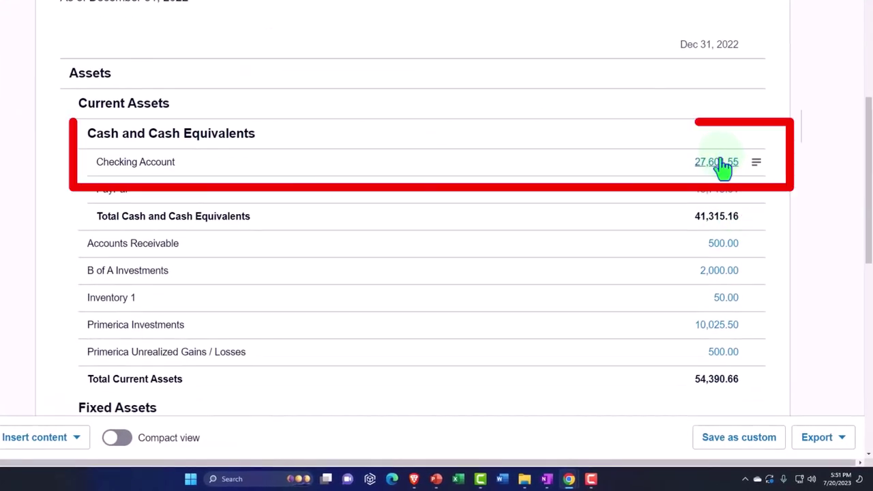
click(716, 163)
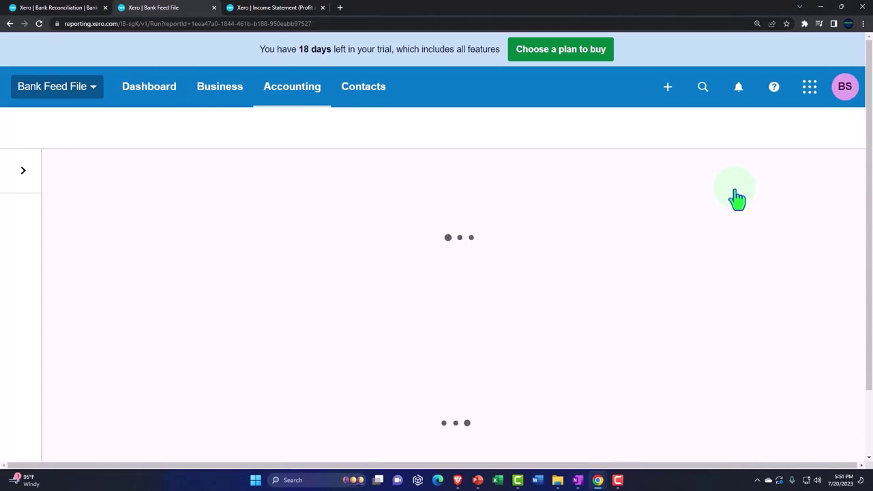
Filter the Checking Account transactions to the Bank Transfer source and examine the Sep 25, 2022 transfer from PayPal
scroll(736, 198, down, 2)
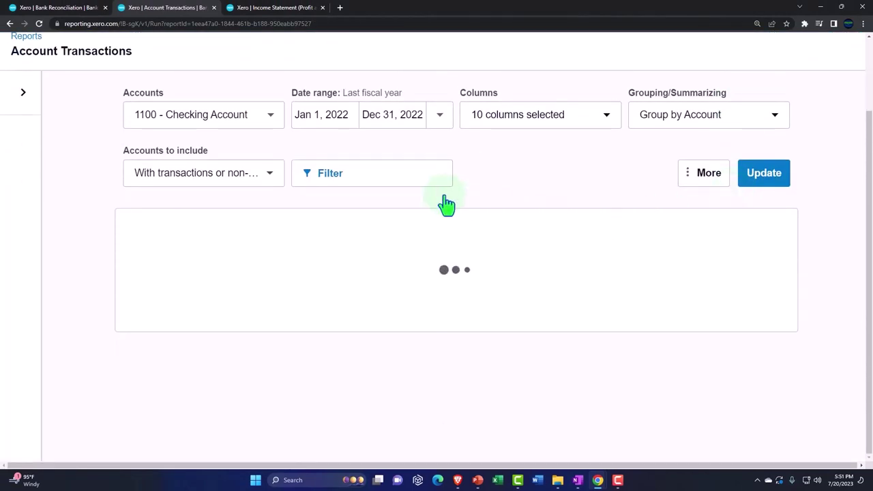
click(348, 180)
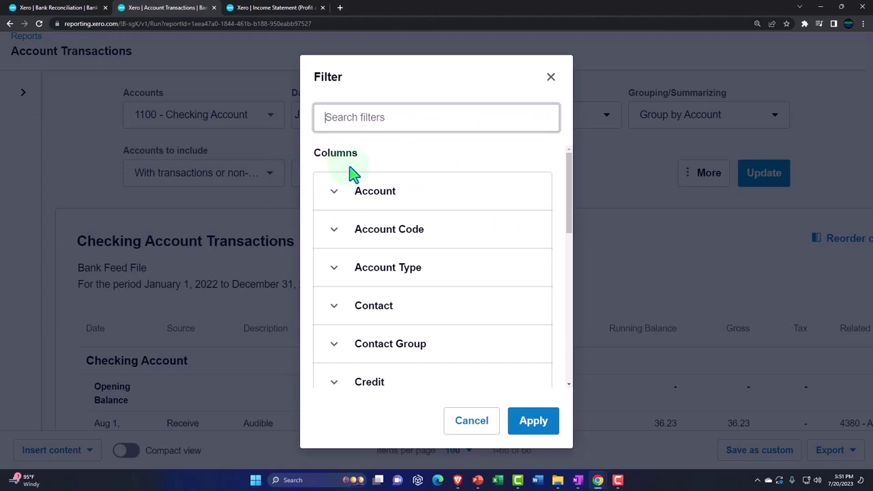
scroll(369, 225, down, 6)
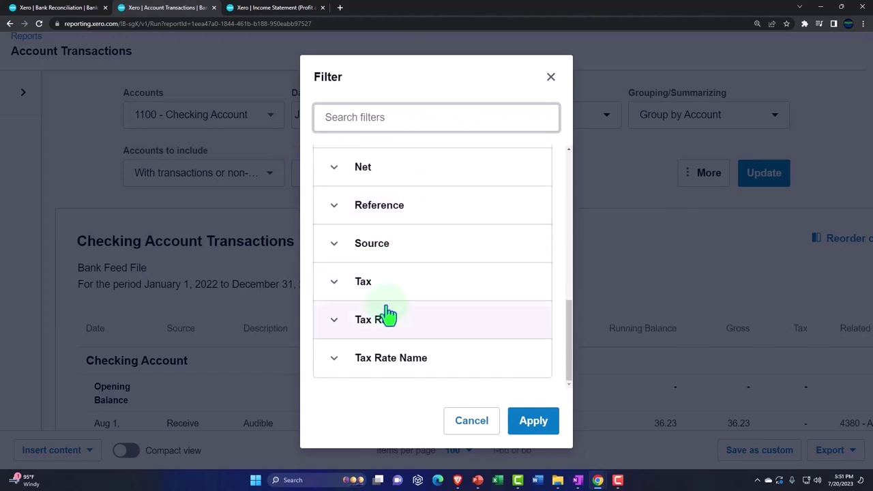
click(366, 253)
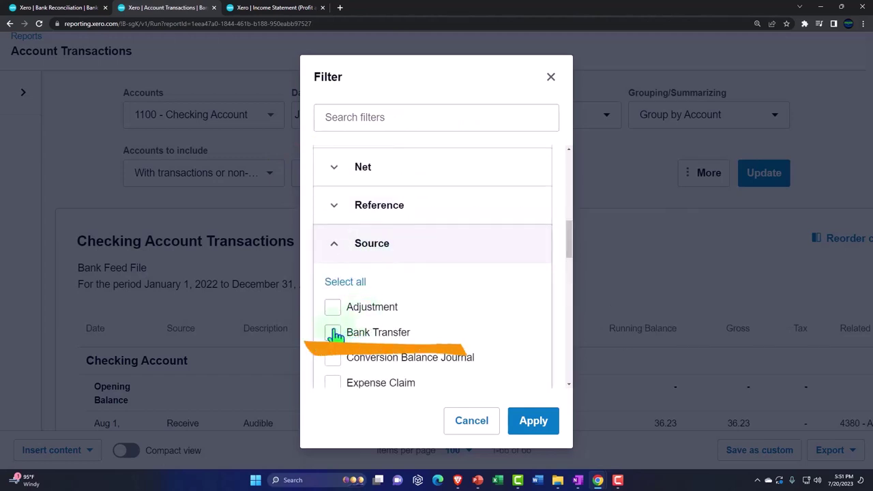
click(332, 332)
click(545, 413)
click(753, 191)
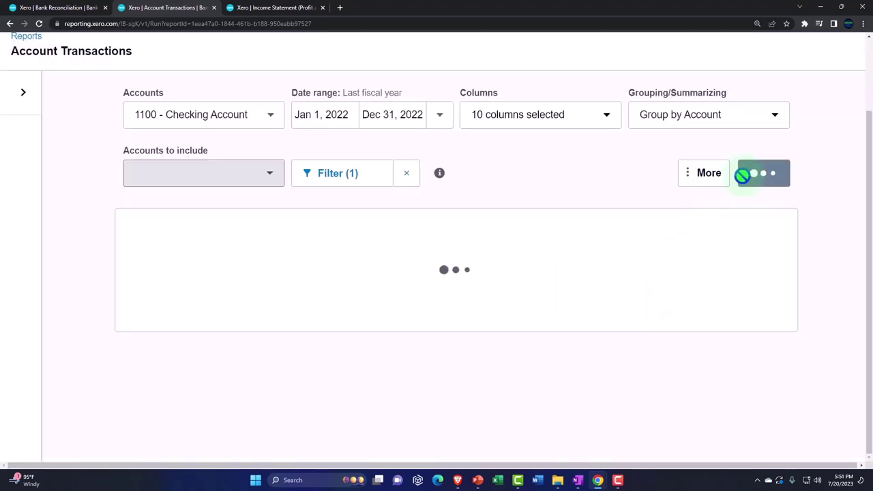
scroll(692, 280, down, 3)
scroll(692, 280, down, 3)
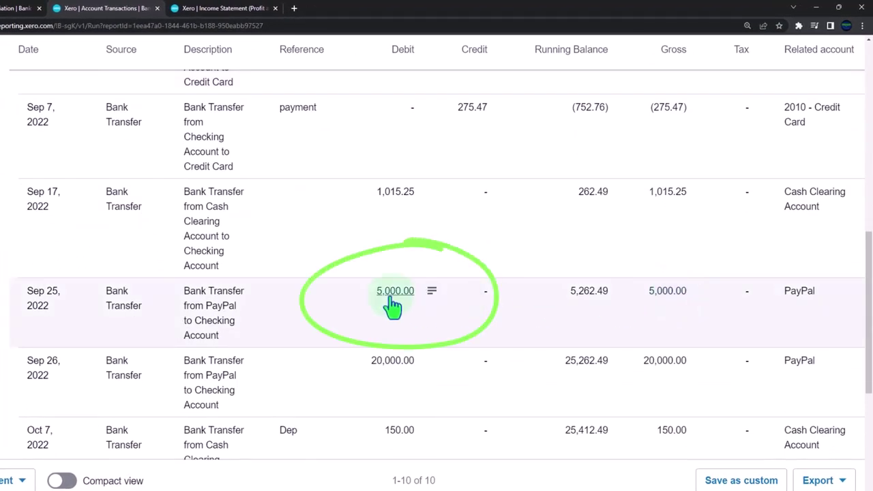
From the Balance Sheet, open the PayPal transactions, examine the September transfers to the Checking Account, and return to the report
scroll(218, 321, up, 10)
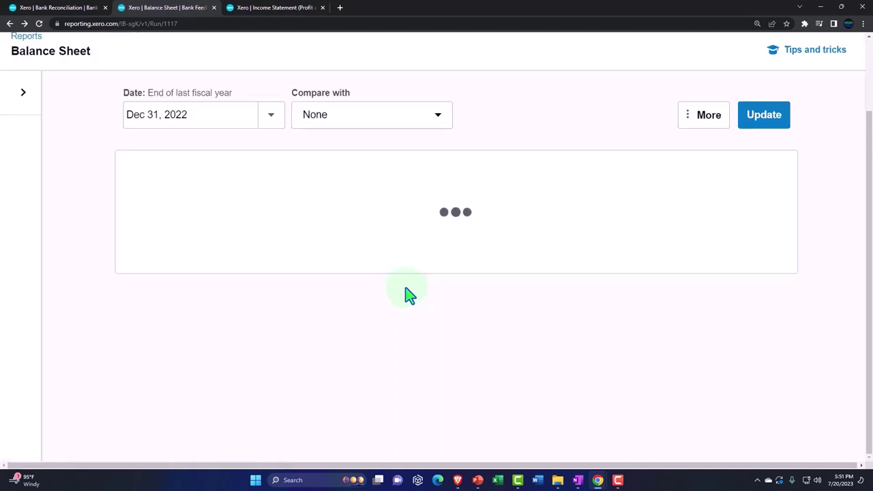
scroll(405, 294, down, 3)
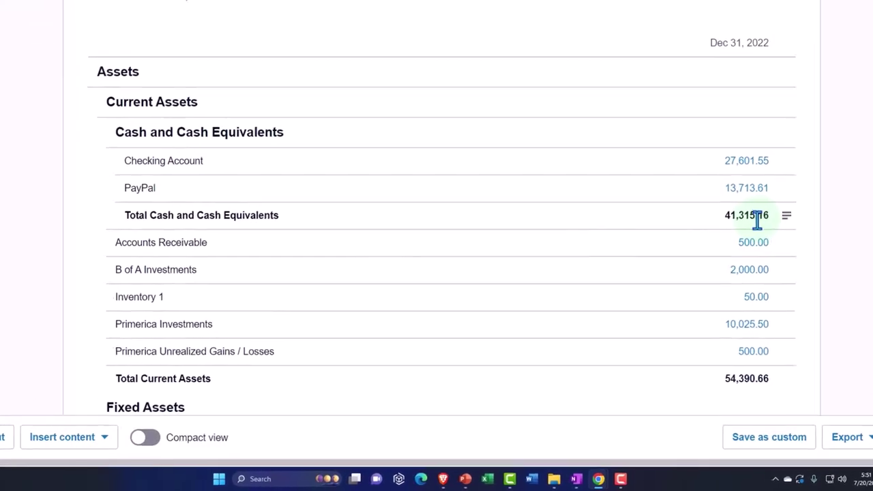
click(752, 182)
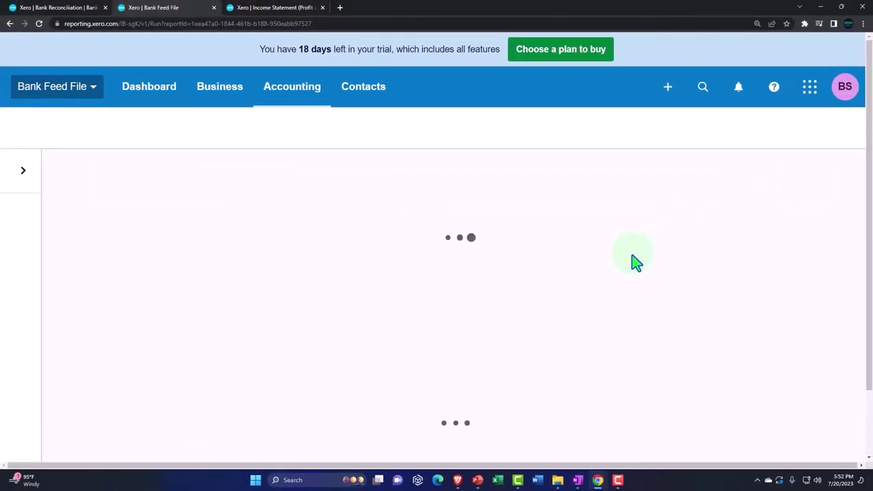
scroll(634, 262, down, 3)
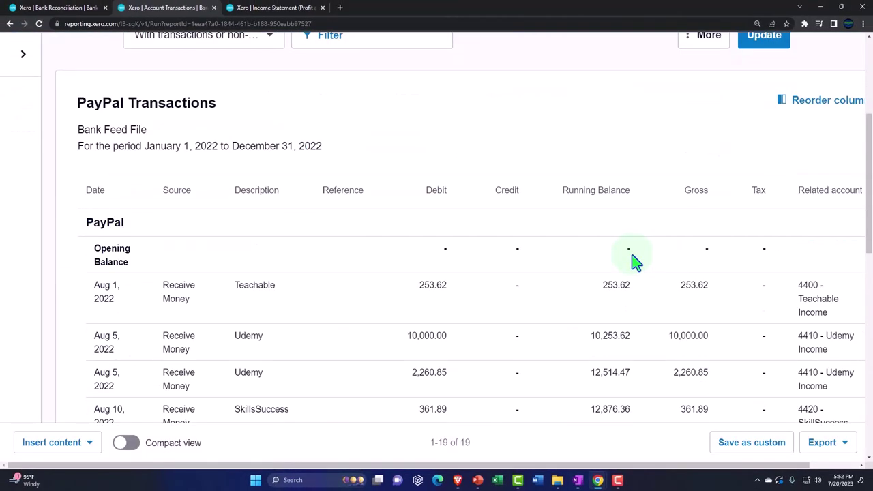
scroll(633, 259, down, 6)
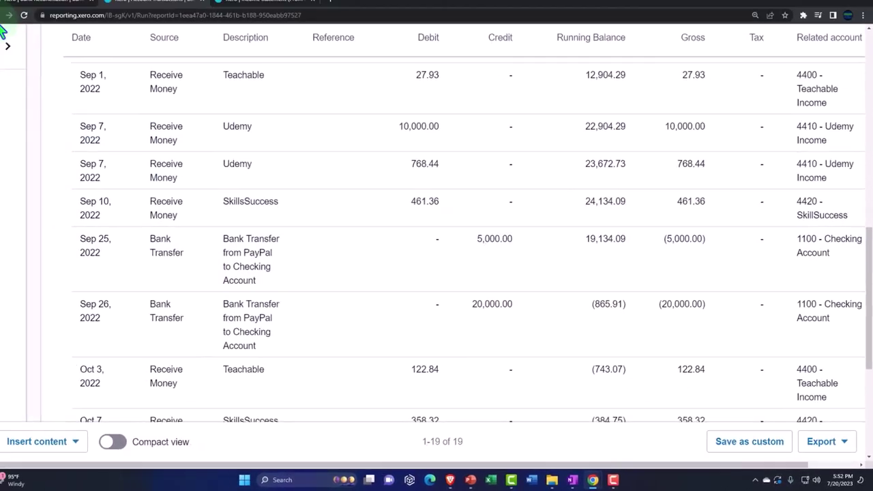
click(0, 15)
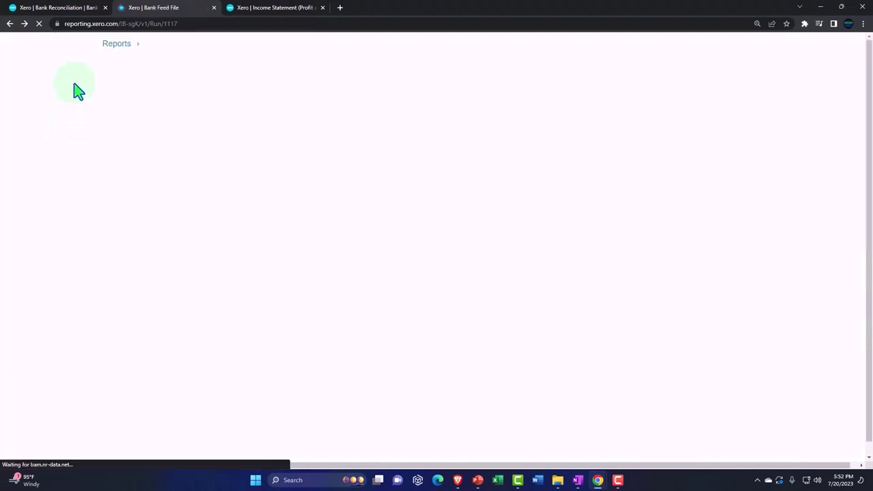
In the Checking Account, reconcile the Sep 26, 2022 line of 5,000.00 with its match and the Oct 11 line of 9,999.00 as a PayPal transfer
click(59, 9)
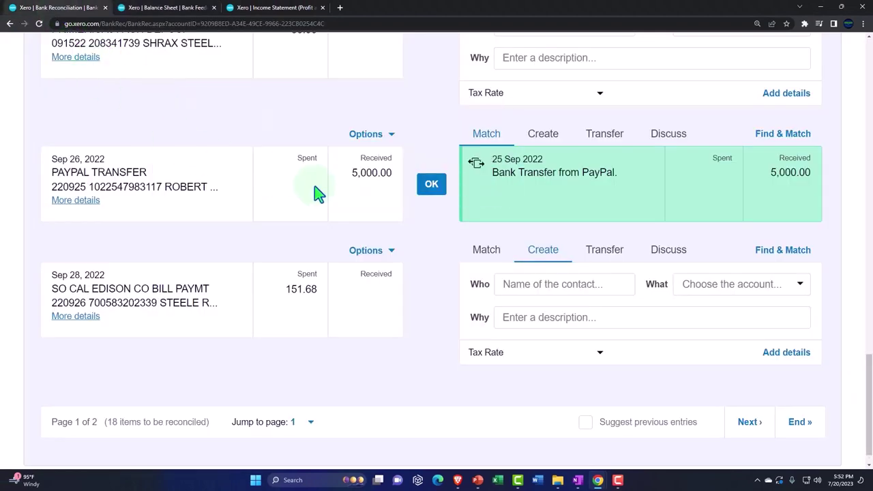
click(431, 186)
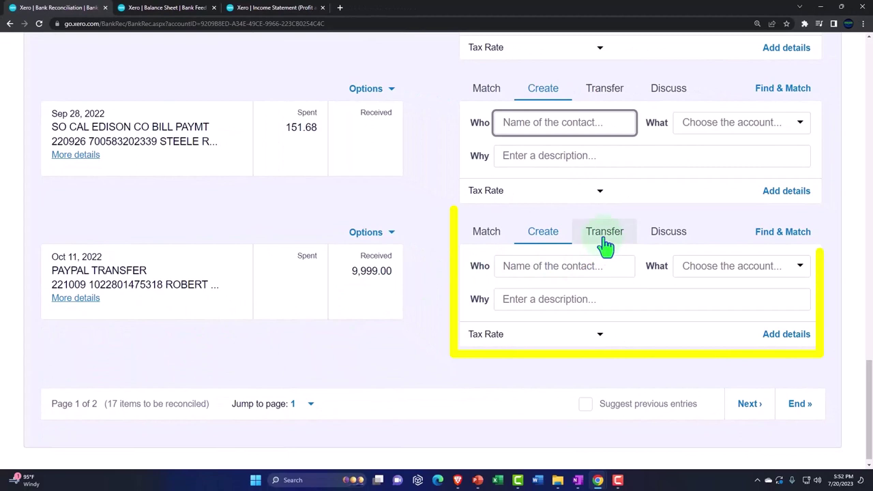
click(603, 240)
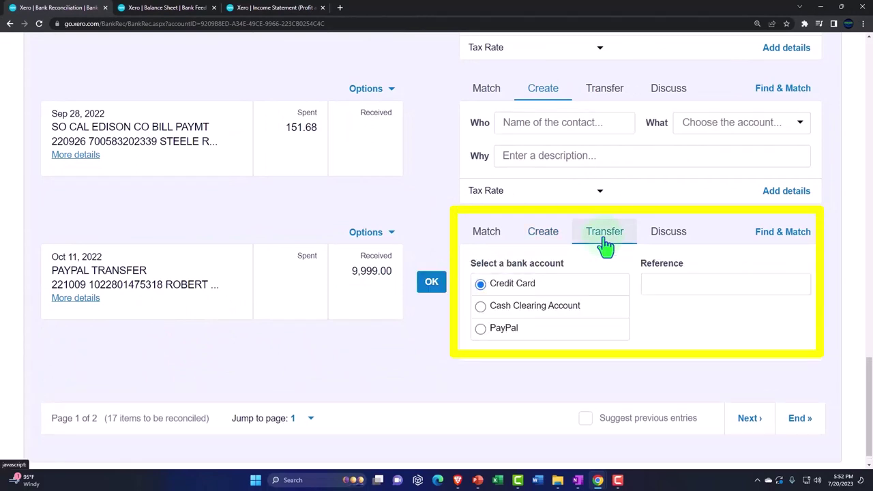
click(480, 329)
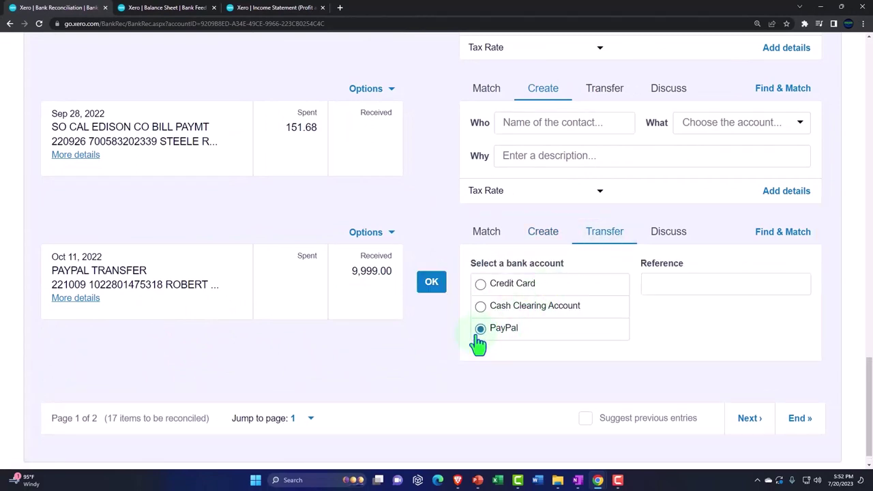
click(431, 282)
Check the reconciliation status of the Oct 11, 2022 bank transfer in PayPal's account transactions
scroll(405, 307, up, 8)
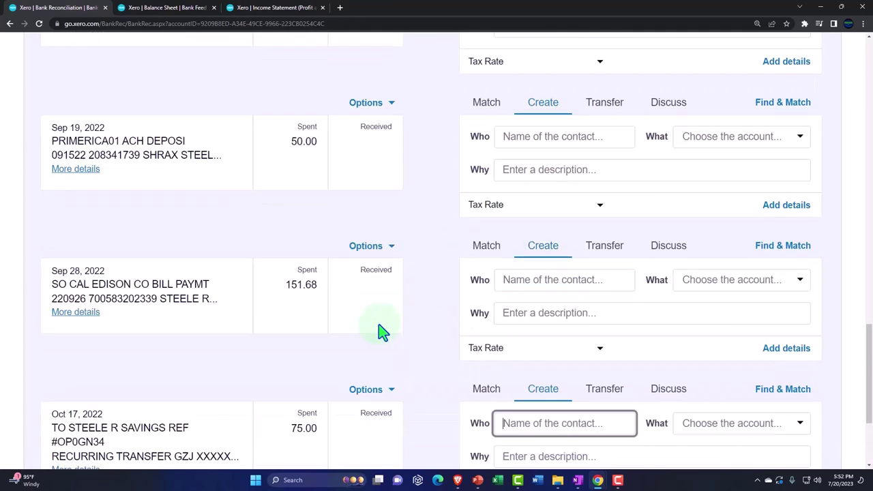
scroll(382, 332, up, 10)
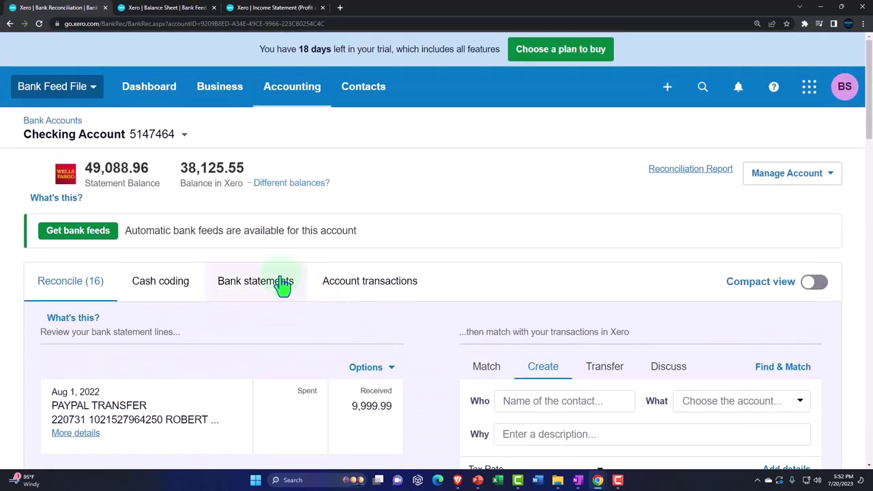
click(290, 92)
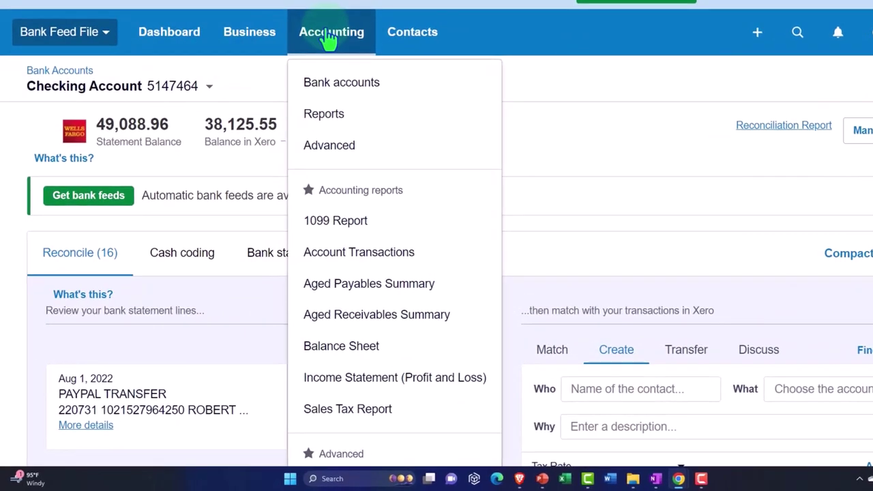
click(332, 83)
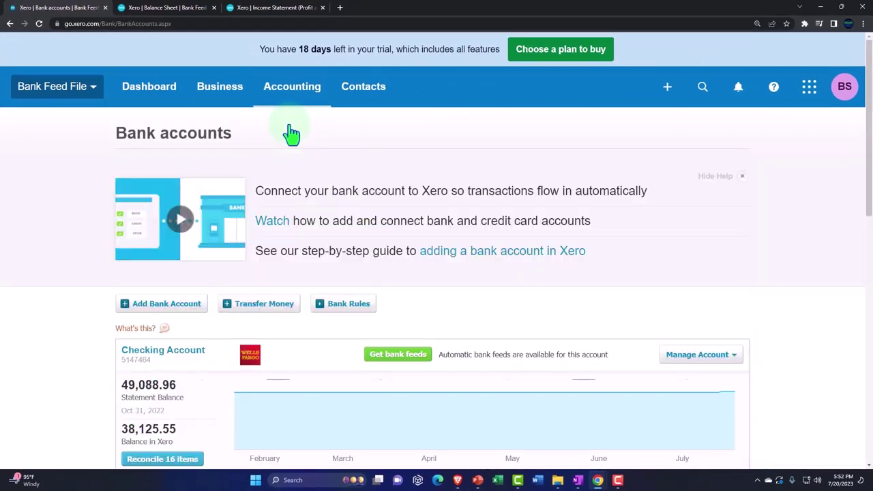
scroll(91, 279, down, 9)
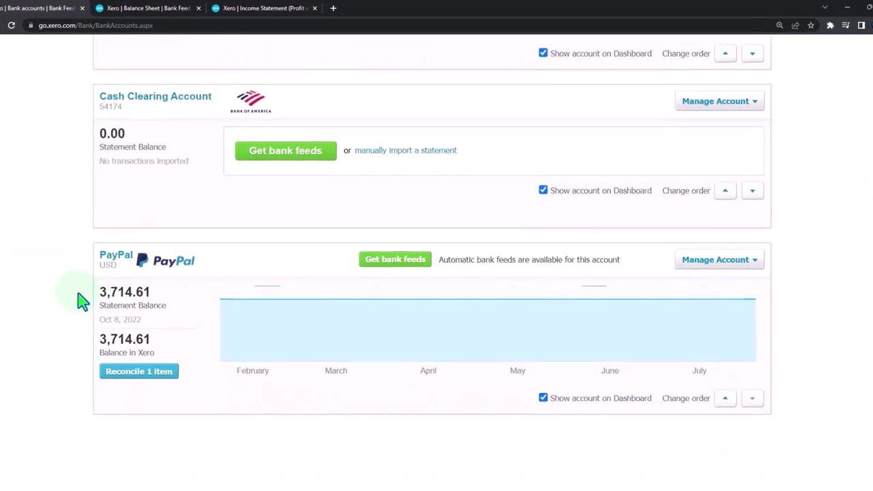
click(116, 256)
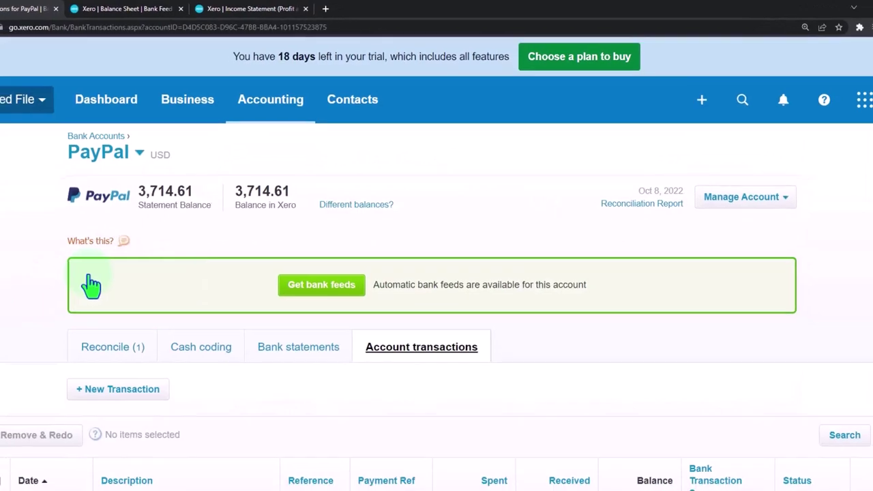
scroll(123, 299, down, 3)
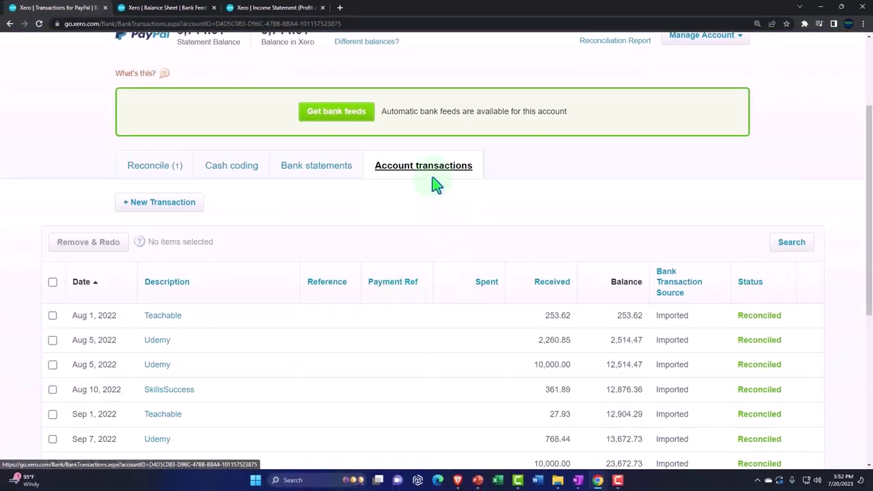
scroll(434, 186, down, 5)
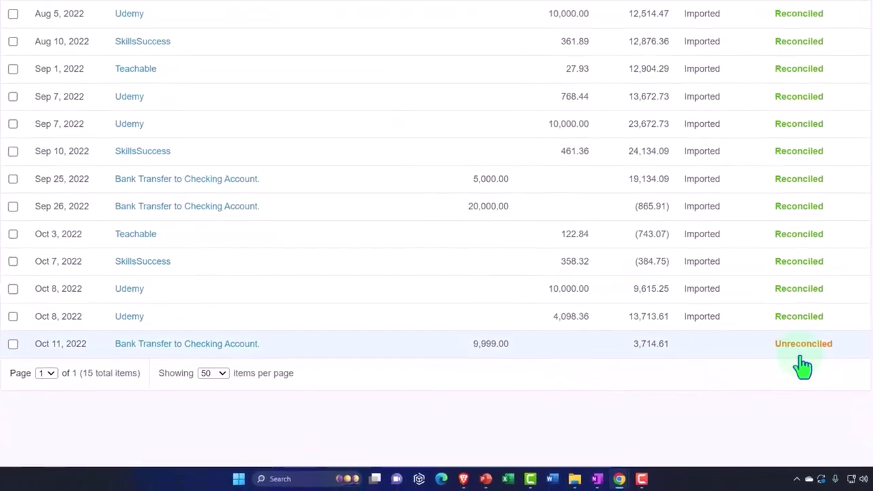
Open PayPal's reconciliation list and examine the suggested match for the Oct 8, 2022 line of 9,999.00
scroll(234, 321, up, 6)
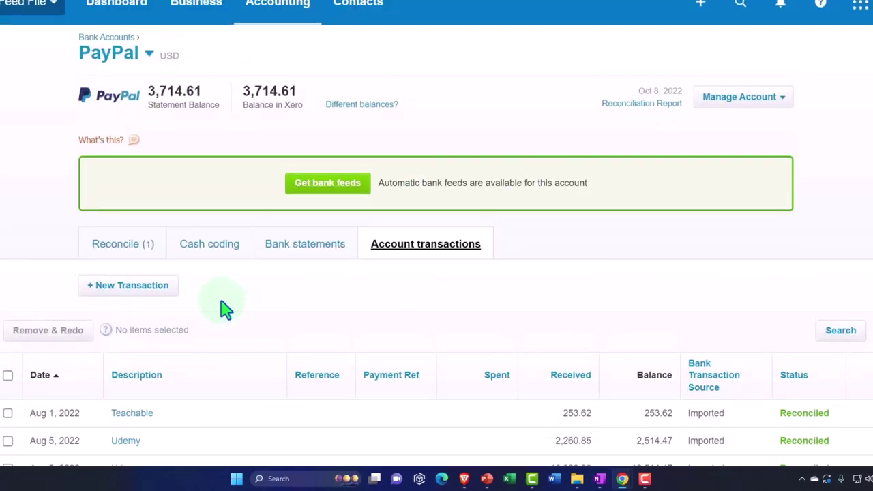
click(123, 257)
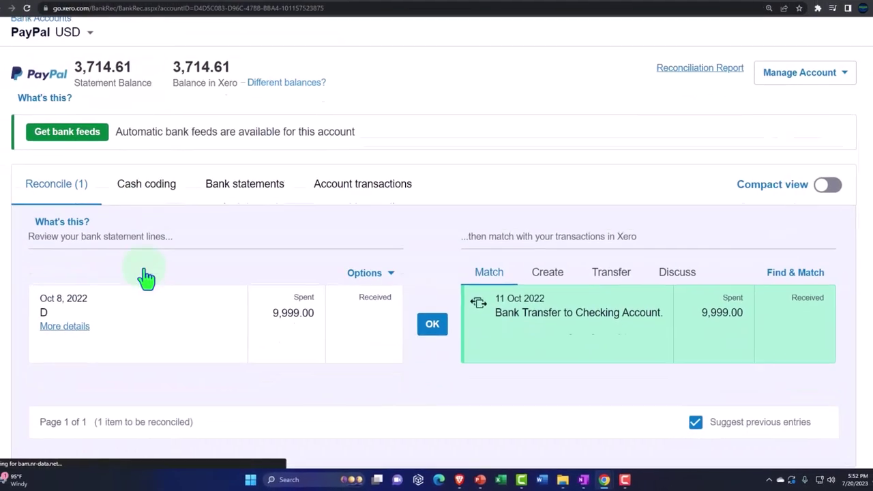
scroll(497, 361, down, 1)
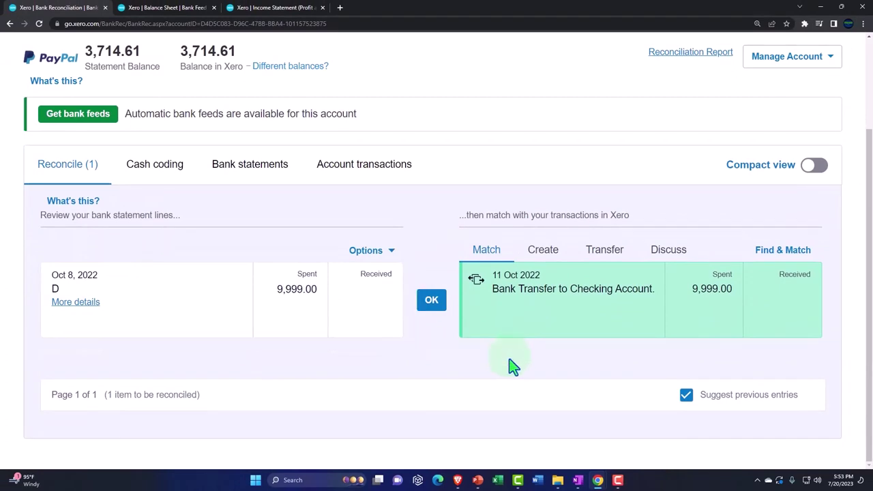
Refresh the Balance Sheet as of Dec 31, 2022 and open the transactions behind the Checking Account balance
click(163, 8)
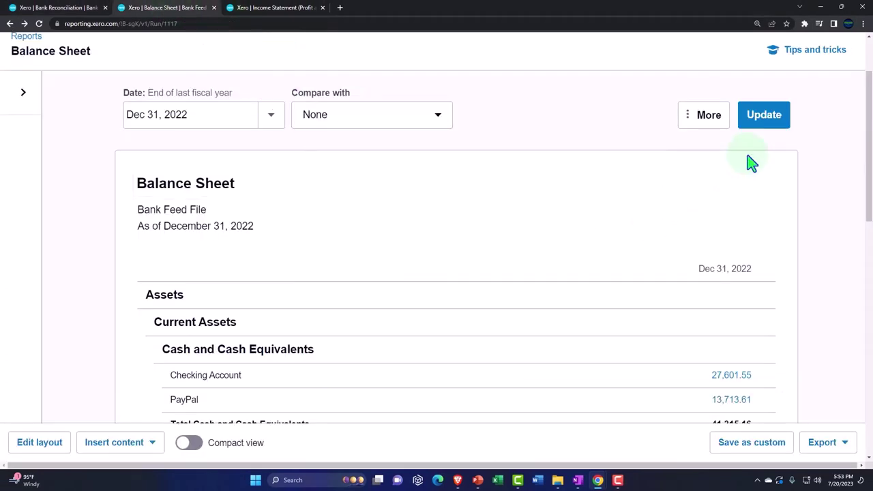
click(774, 123)
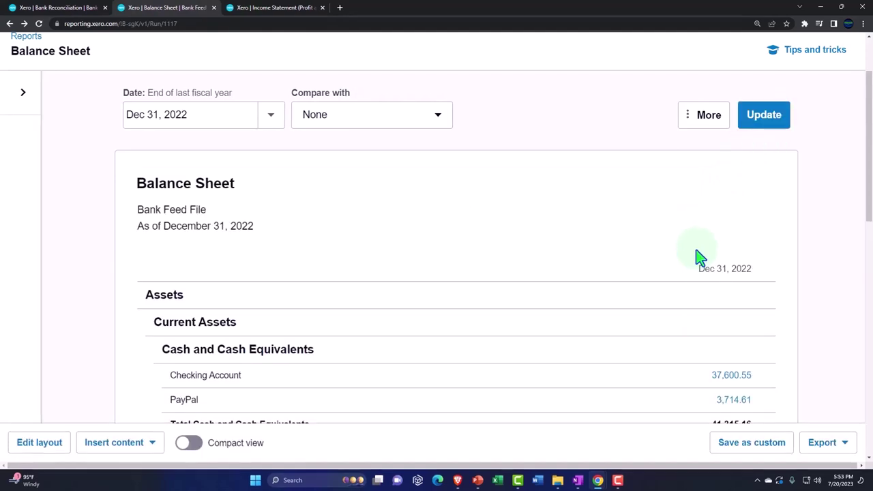
scroll(699, 256, down, 2)
click(729, 253)
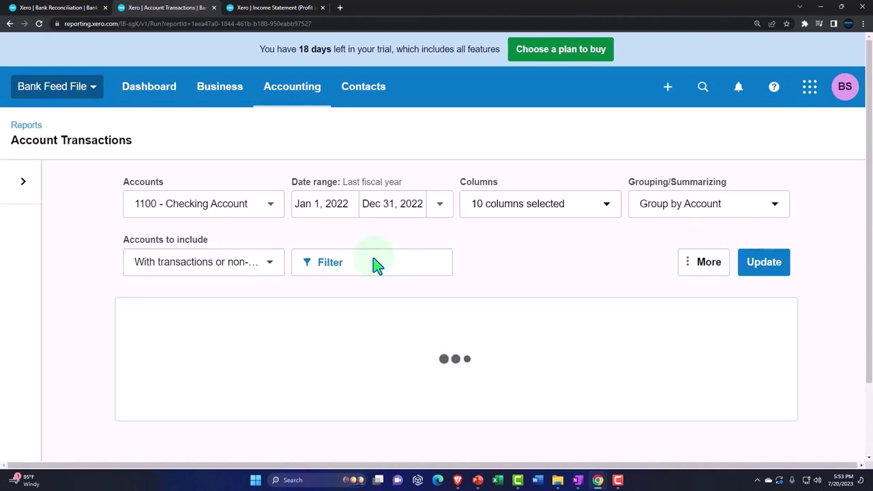
Filter the Checking Account transactions report to the Bank Transfer source and update it
click(377, 264)
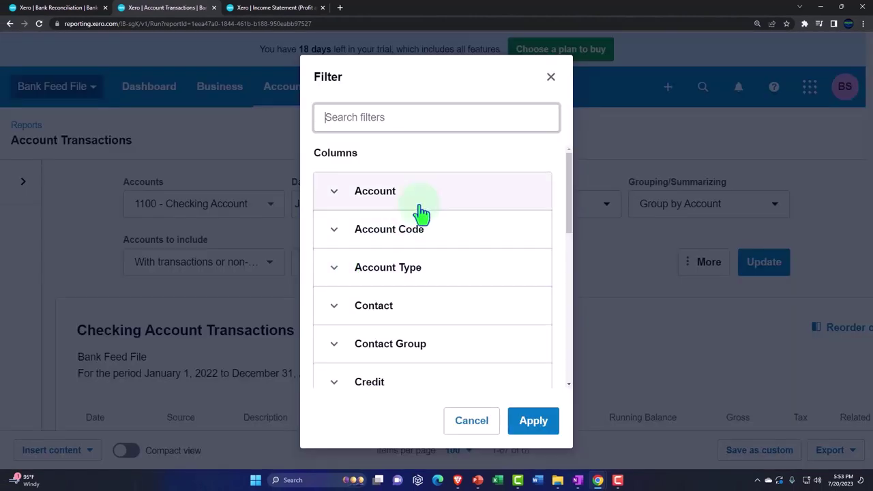
scroll(419, 224, down, 6)
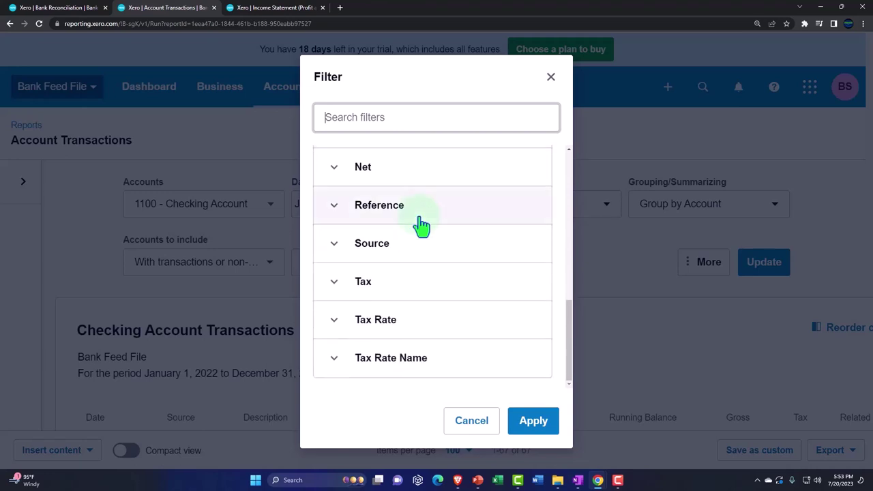
scroll(437, 305, up, 1)
scroll(438, 304, down, 1)
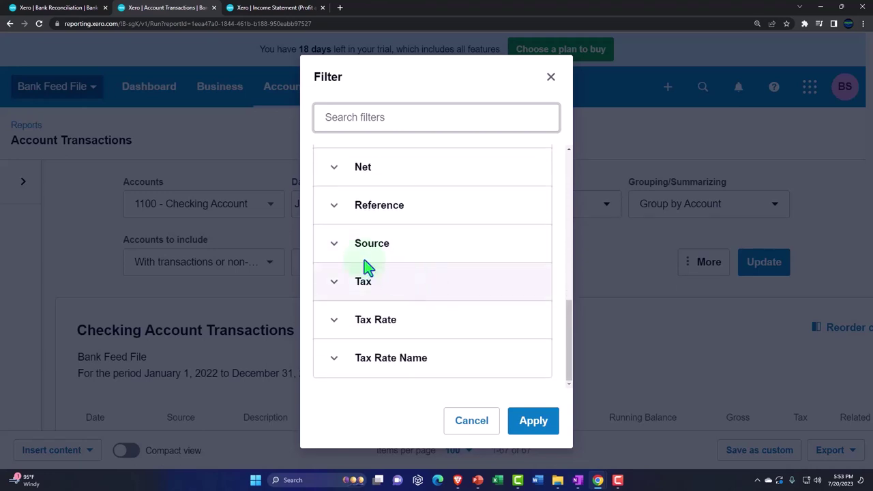
click(362, 266)
scroll(362, 259, down, 2)
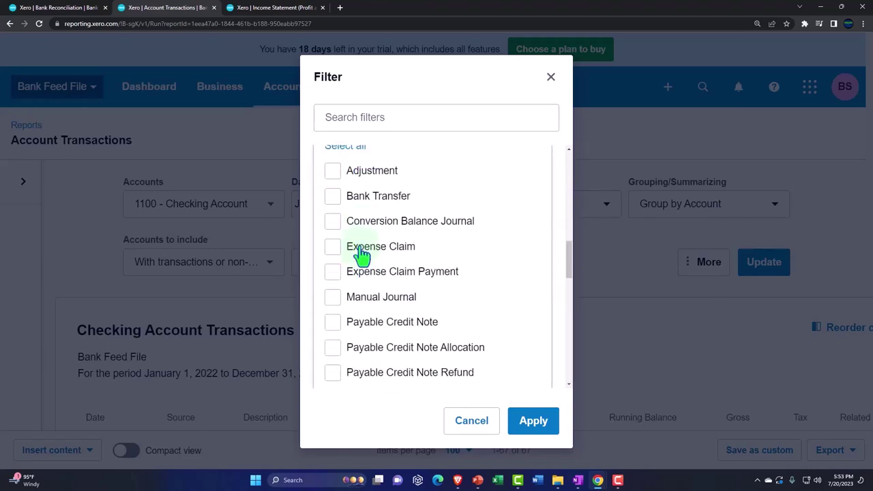
click(334, 197)
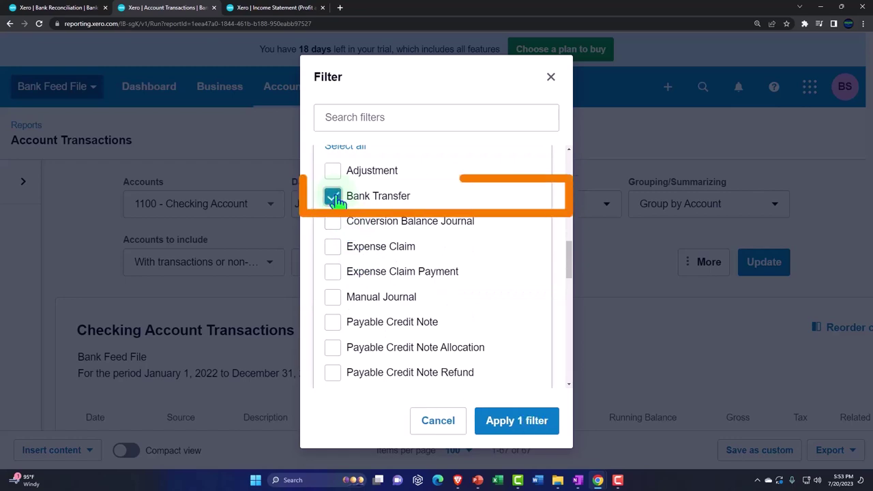
click(526, 428)
click(760, 269)
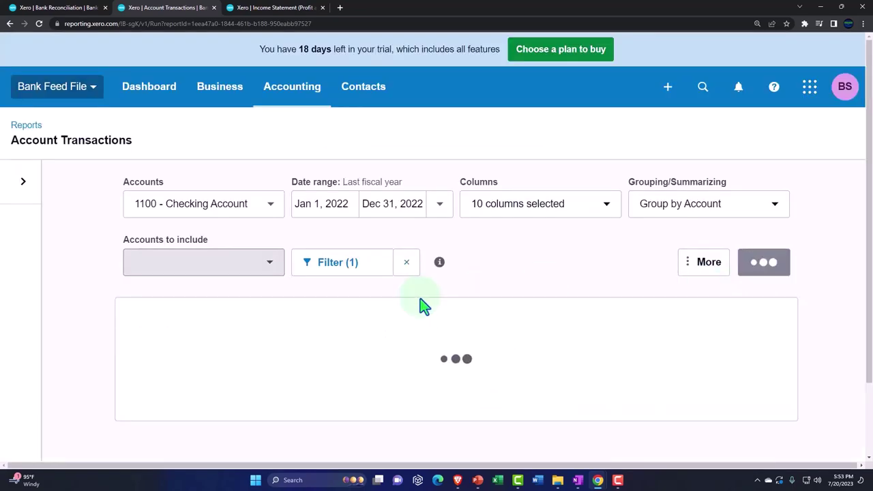
Examine the Oct 11, 2022 transfer from PayPal in the filtered Checking Account transactions and return to the Balance Sheet
scroll(421, 305, down, 2)
scroll(421, 305, down, 7)
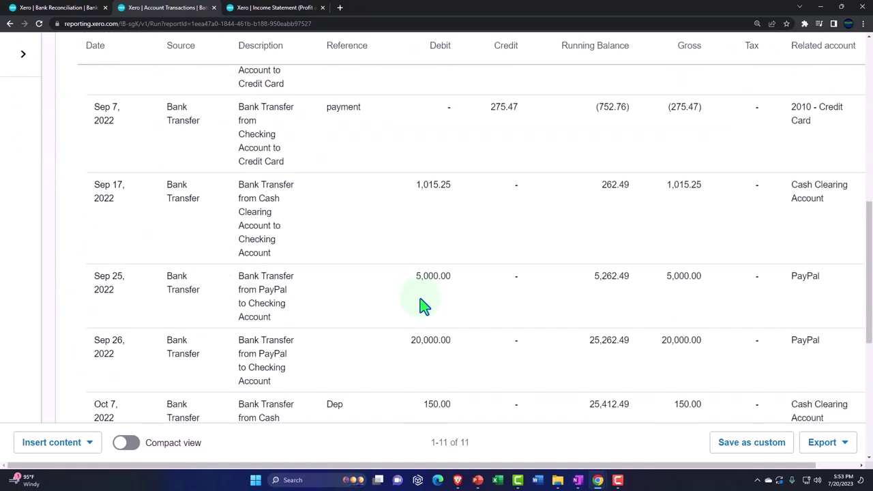
scroll(421, 304, down, 2)
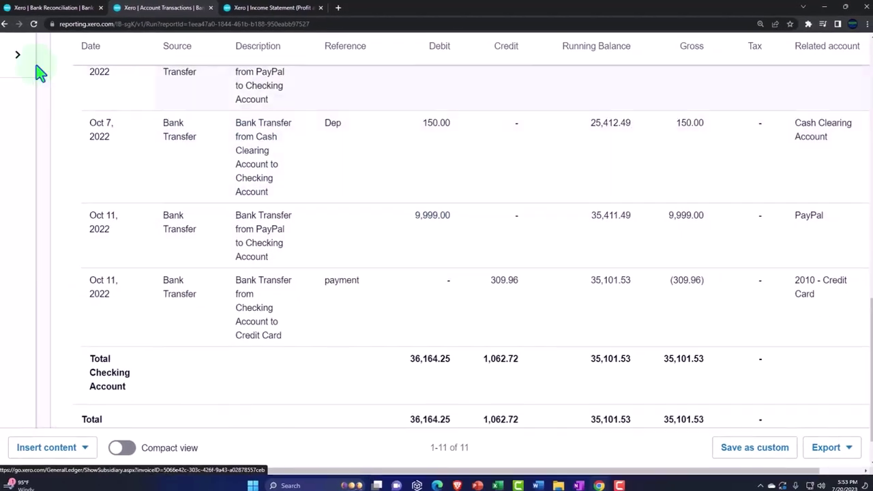
click(399, 291)
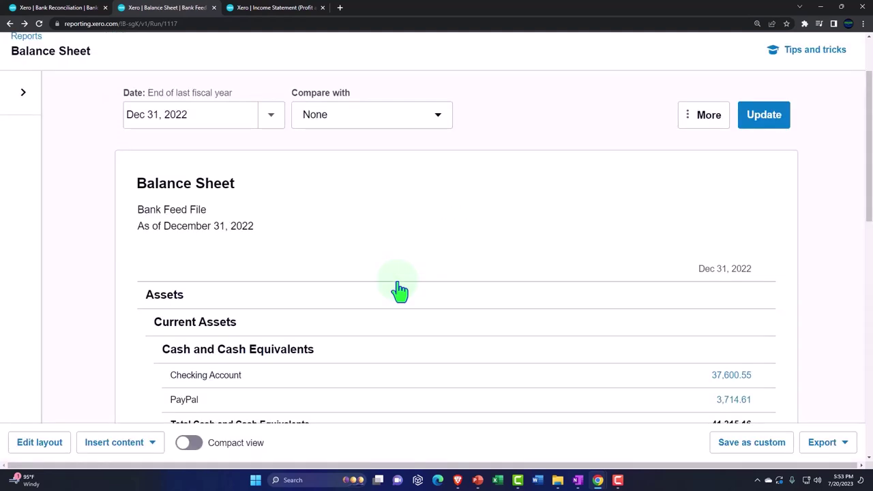
From the Balance Sheet, open the PayPal transactions, examine the October transfer to the Checking Account, and go back to the report
scroll(396, 290, down, 2)
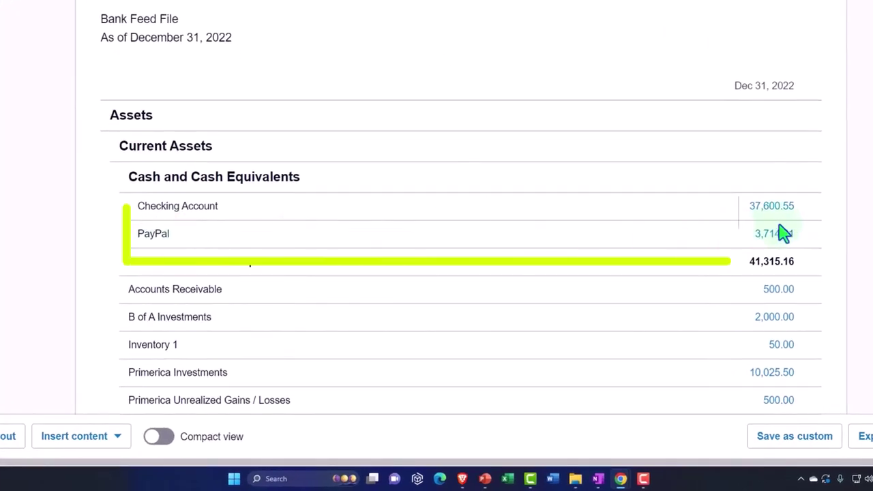
click(775, 237)
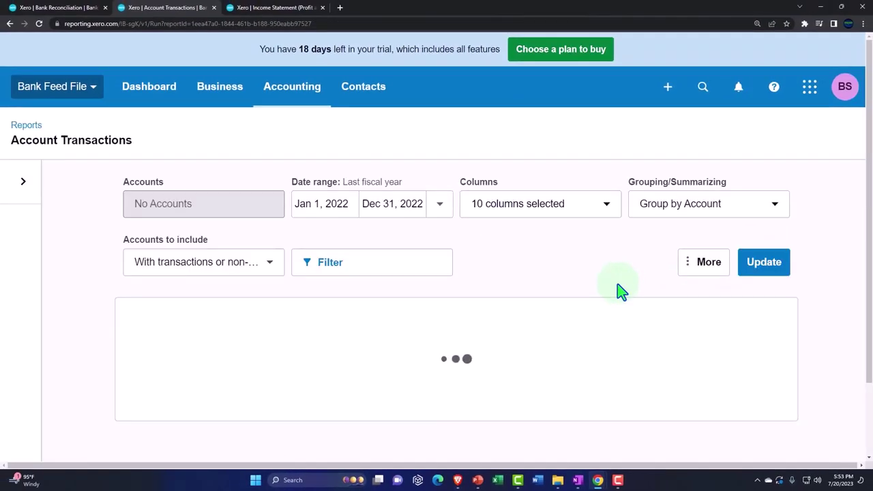
scroll(620, 292, down, 10)
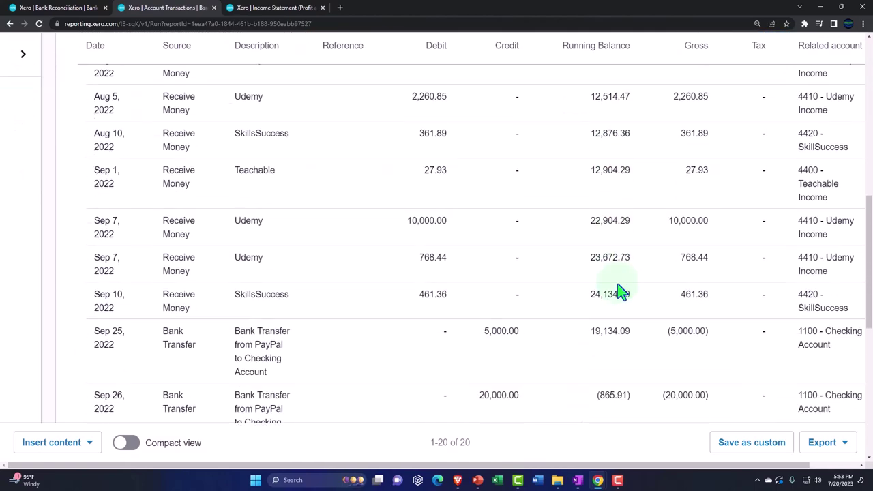
scroll(620, 292, down, 5)
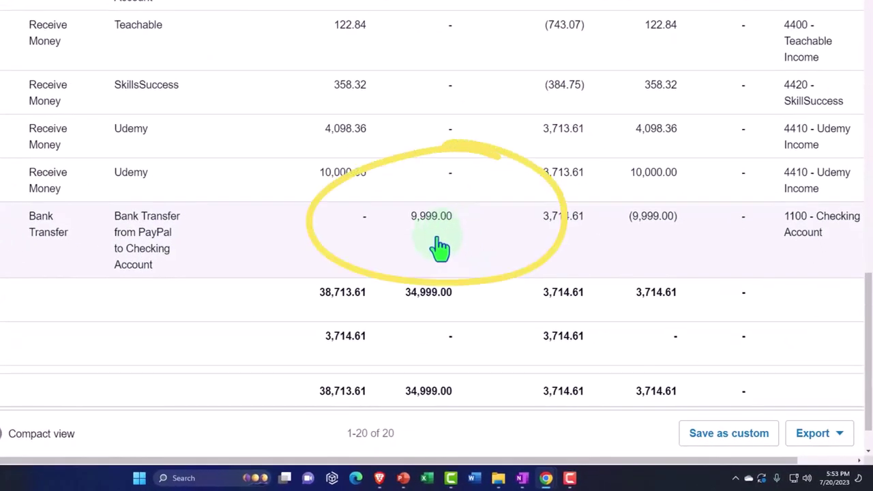
click(10, 24)
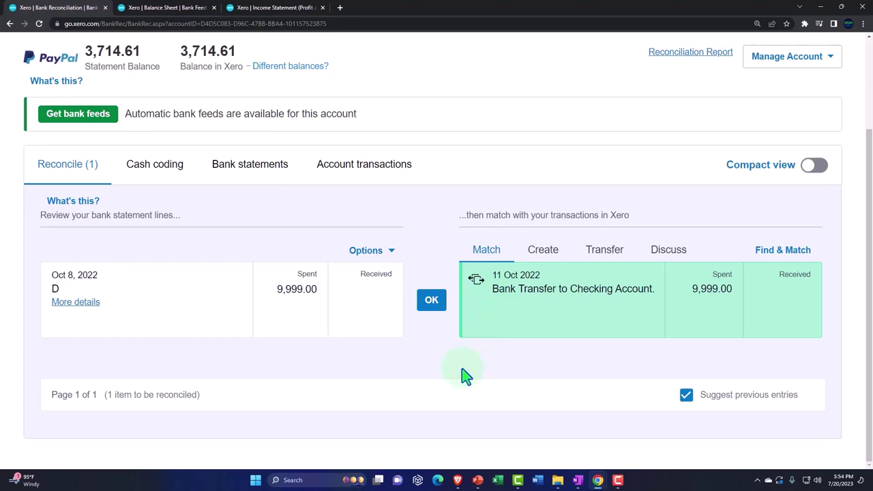
Reconcile PayPal's Oct 8, 2022 line of 9,999.00 with the matching Oct 11 bank transfer to the Checking Account
click(432, 303)
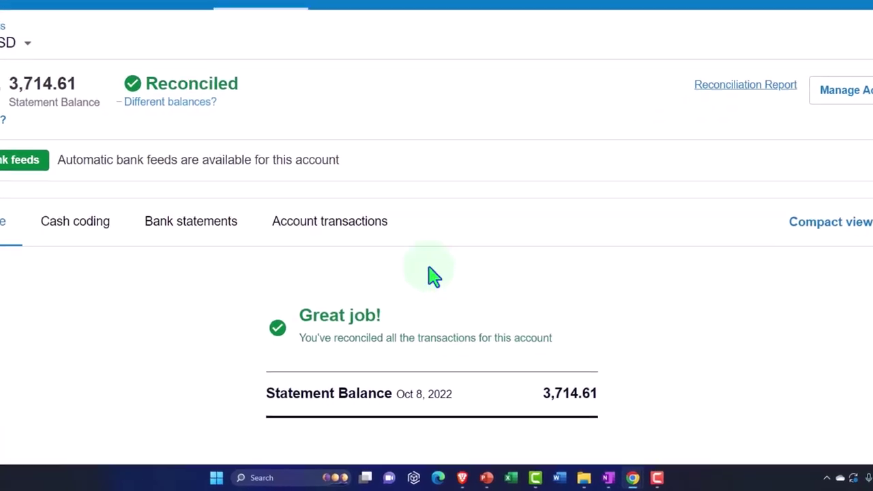
scroll(434, 274, down, 1)
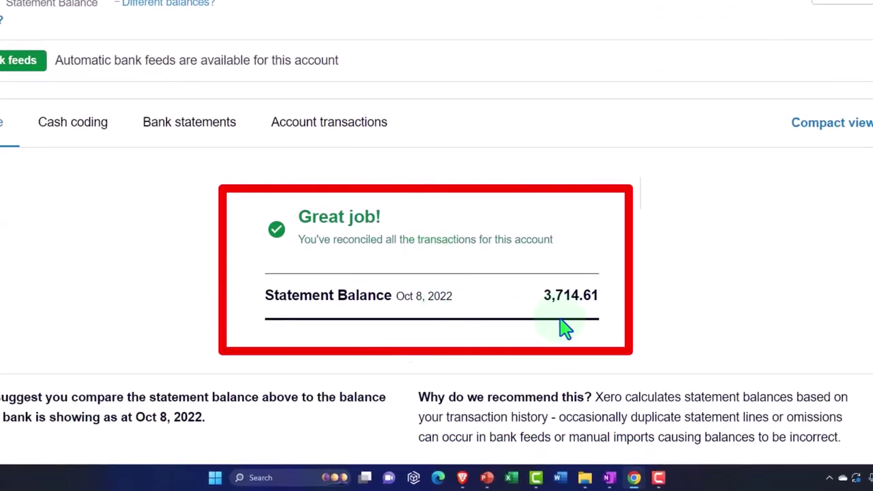
Refresh the Balance Sheet and check the Checking Account and PayPal balances under Cash and Cash Equivalents
click(175, 8)
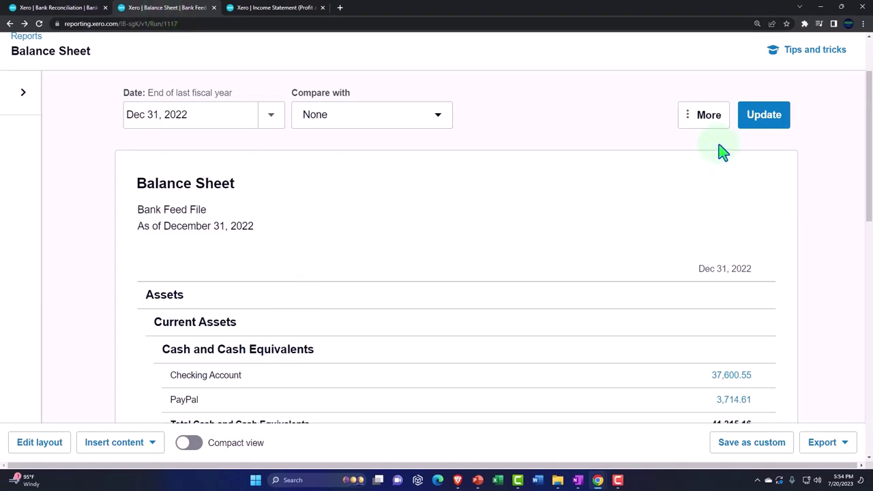
click(754, 116)
scroll(718, 291, down, 2)
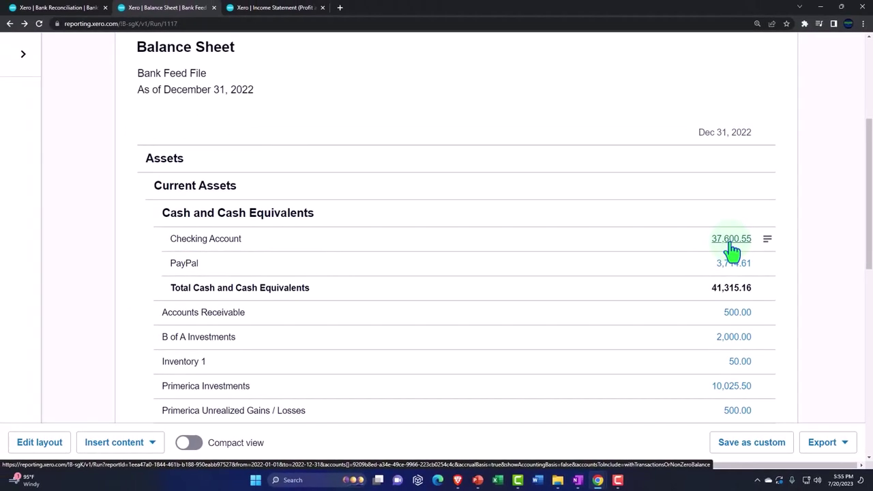
Refresh the Income Statement for 2022 and examine its income accounts
click(276, 8)
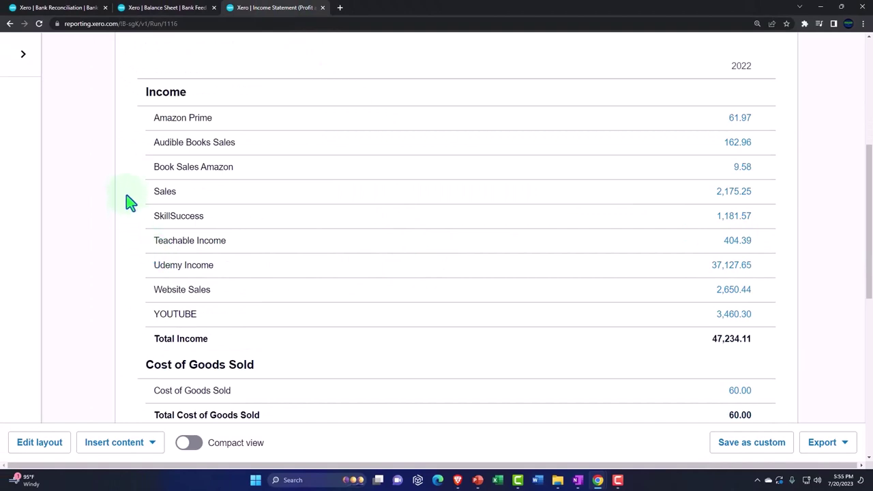
scroll(185, 195, up, 3)
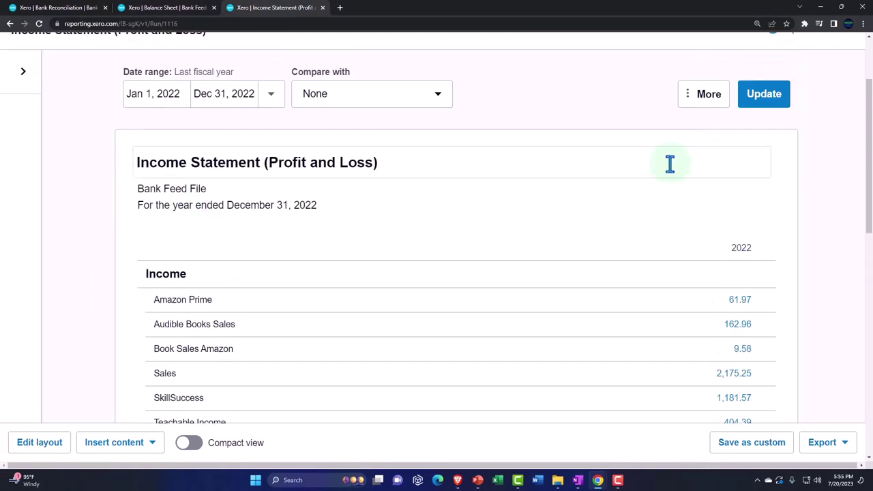
click(780, 93)
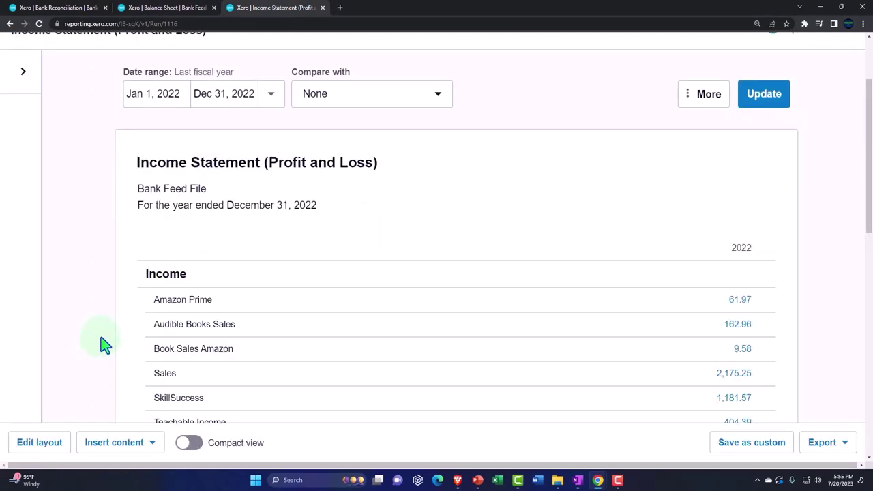
scroll(102, 345, down, 3)
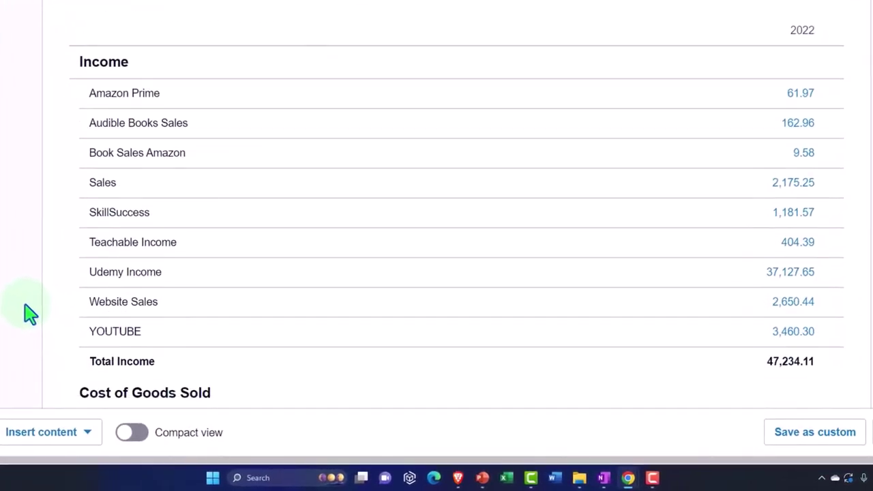